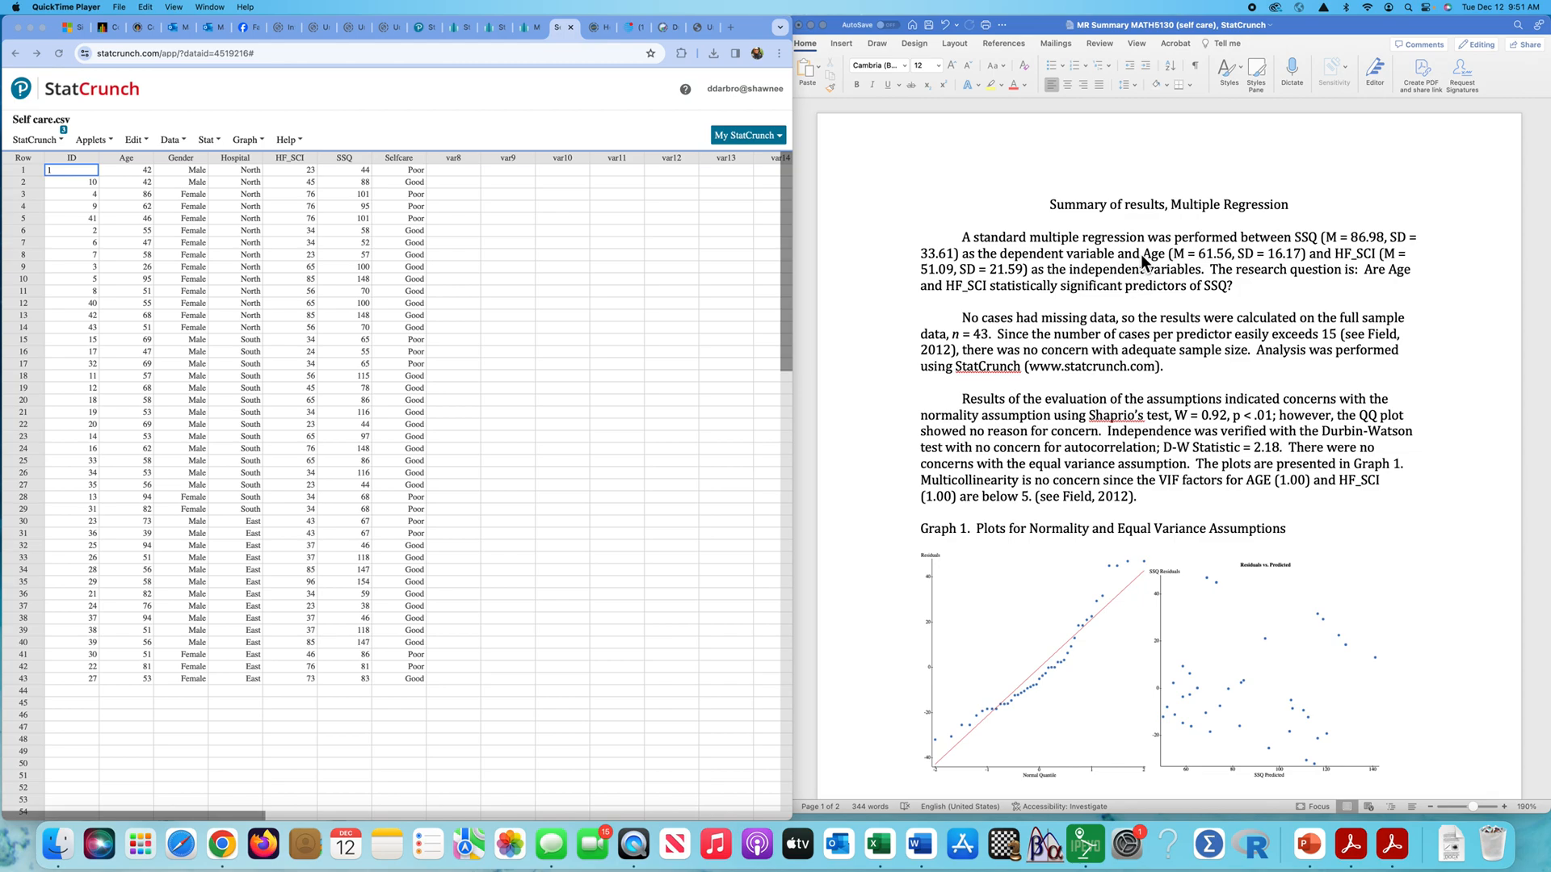
- Set up column summary statistics for the Age, HF_SCI and SSQ columns
click(223, 145)
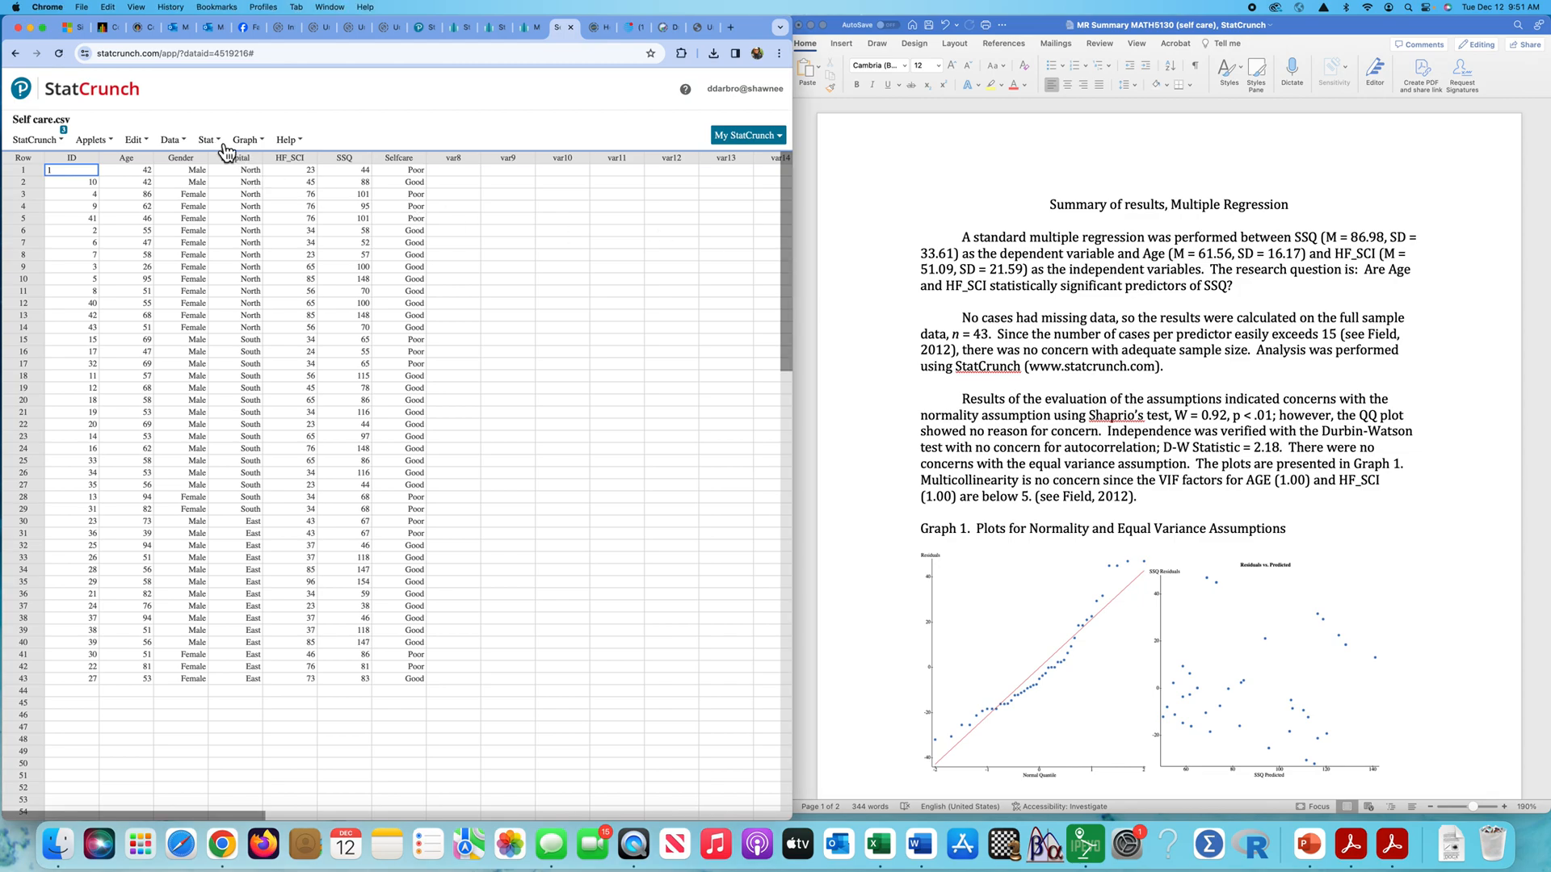
click(223, 143)
mouse_move(234, 176)
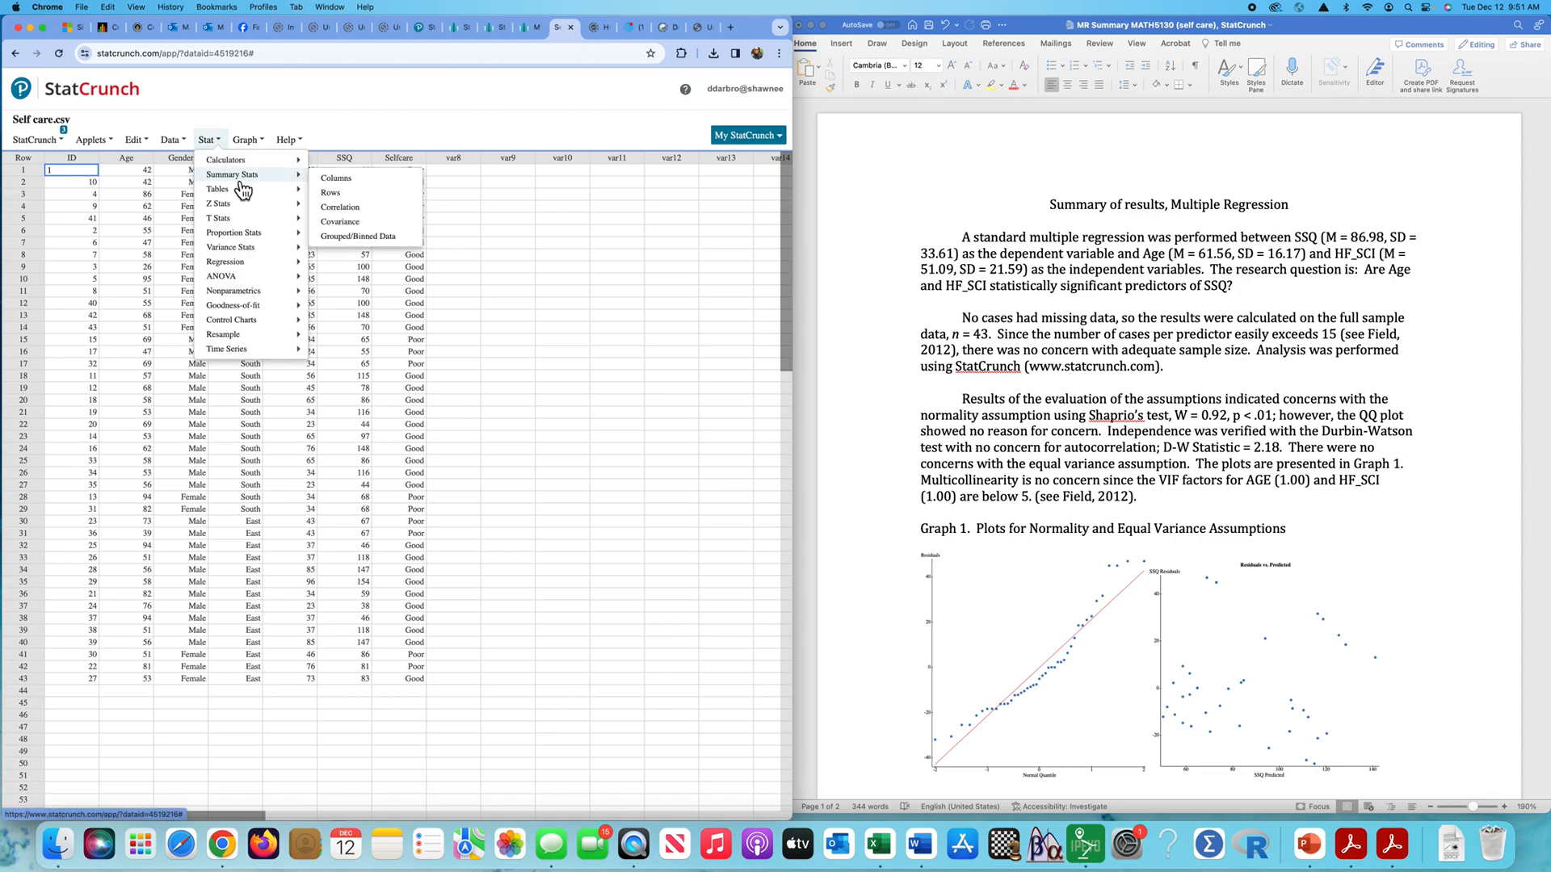
click(362, 181)
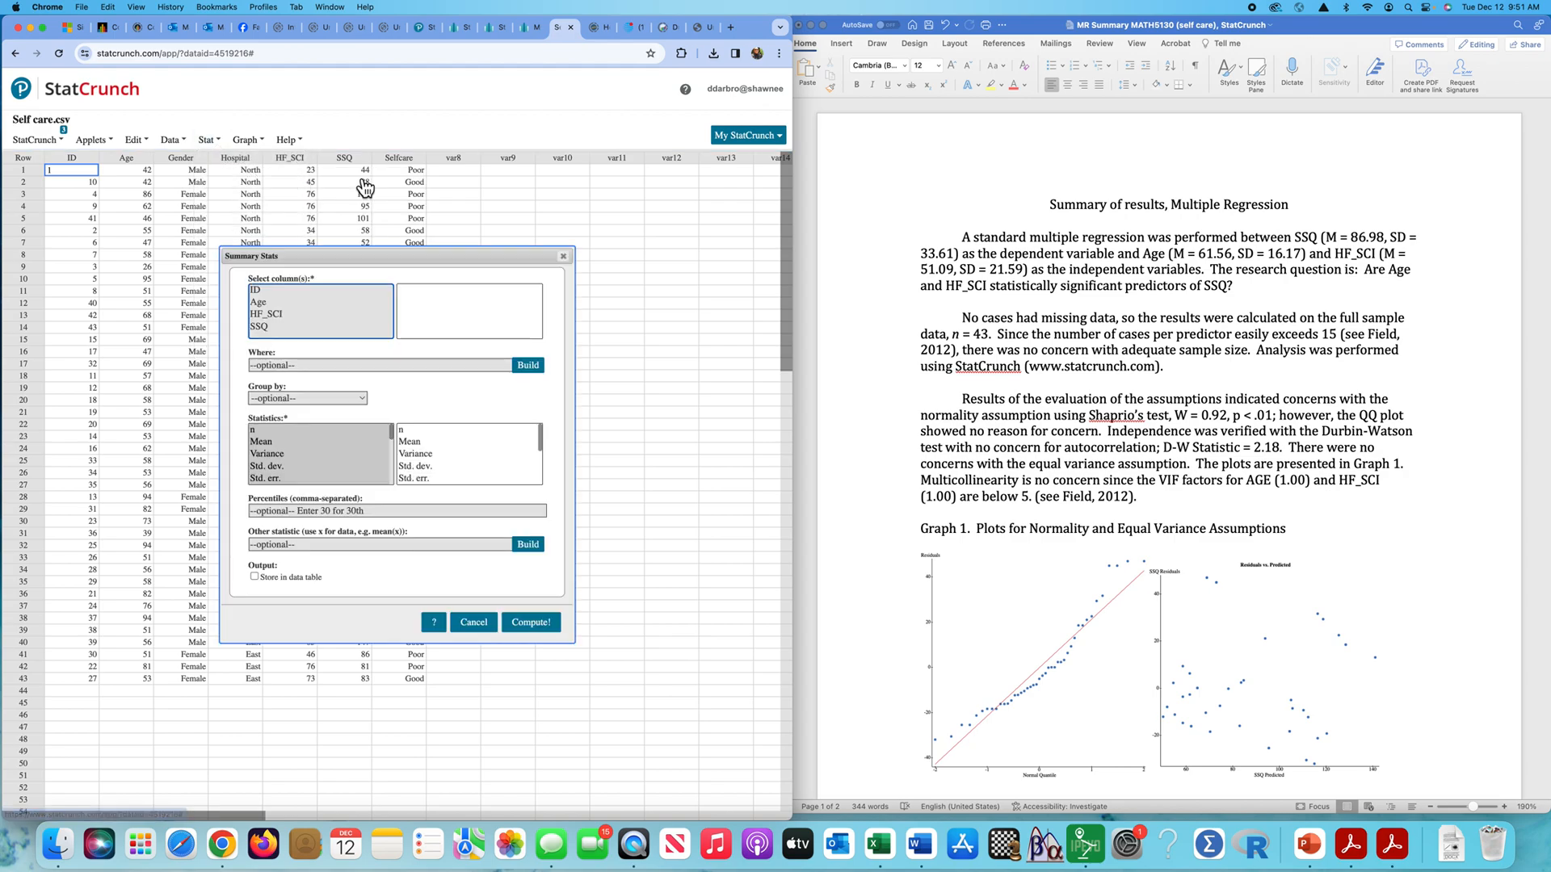
click(267, 304)
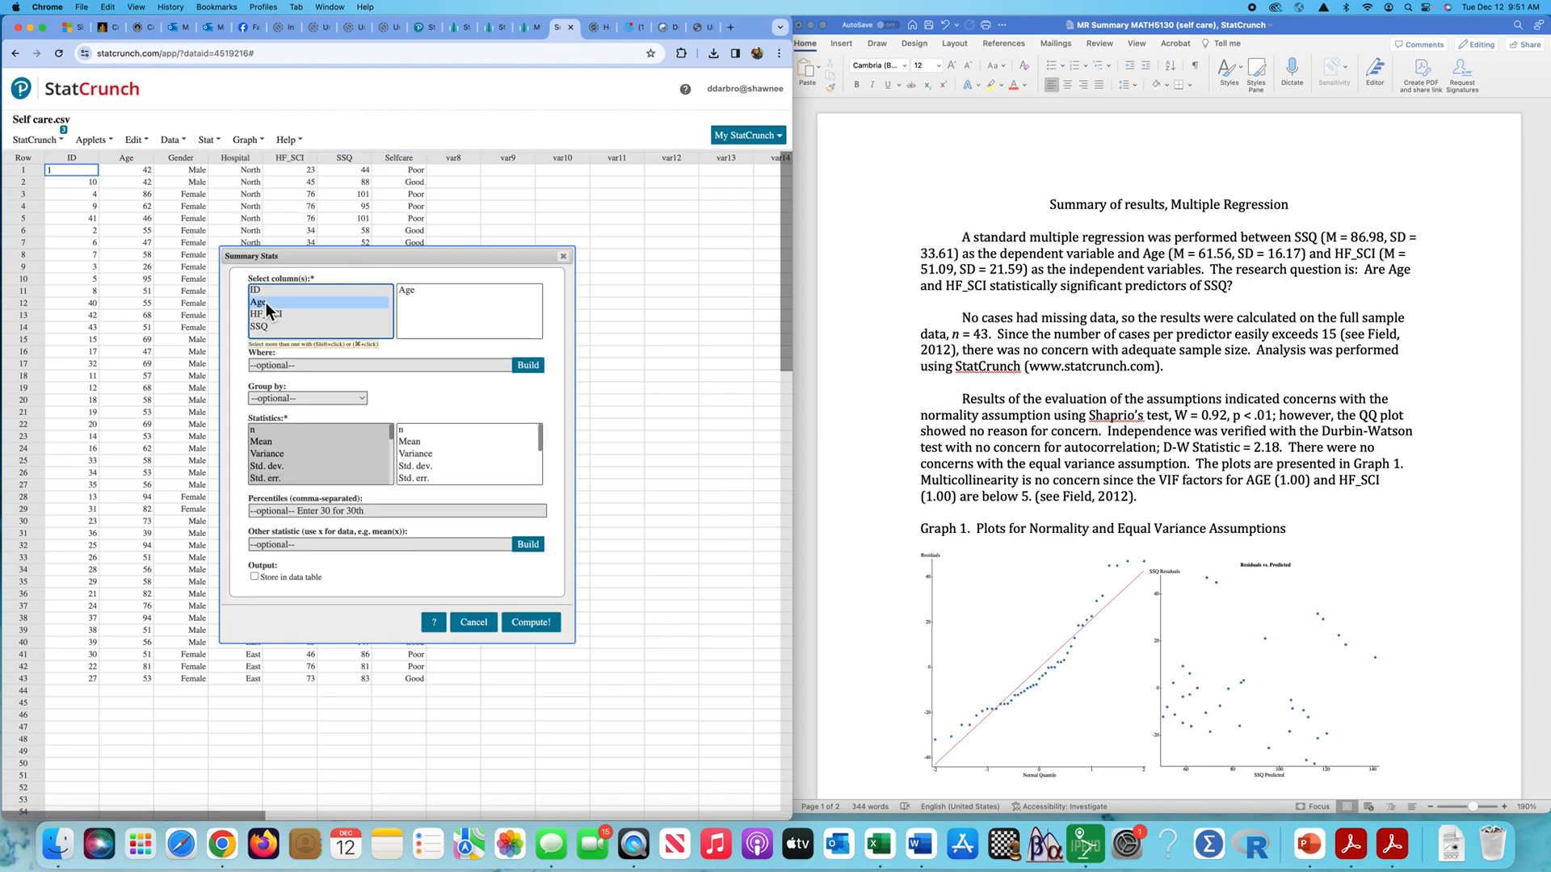
super+click(268, 314)
super+click(268, 327)
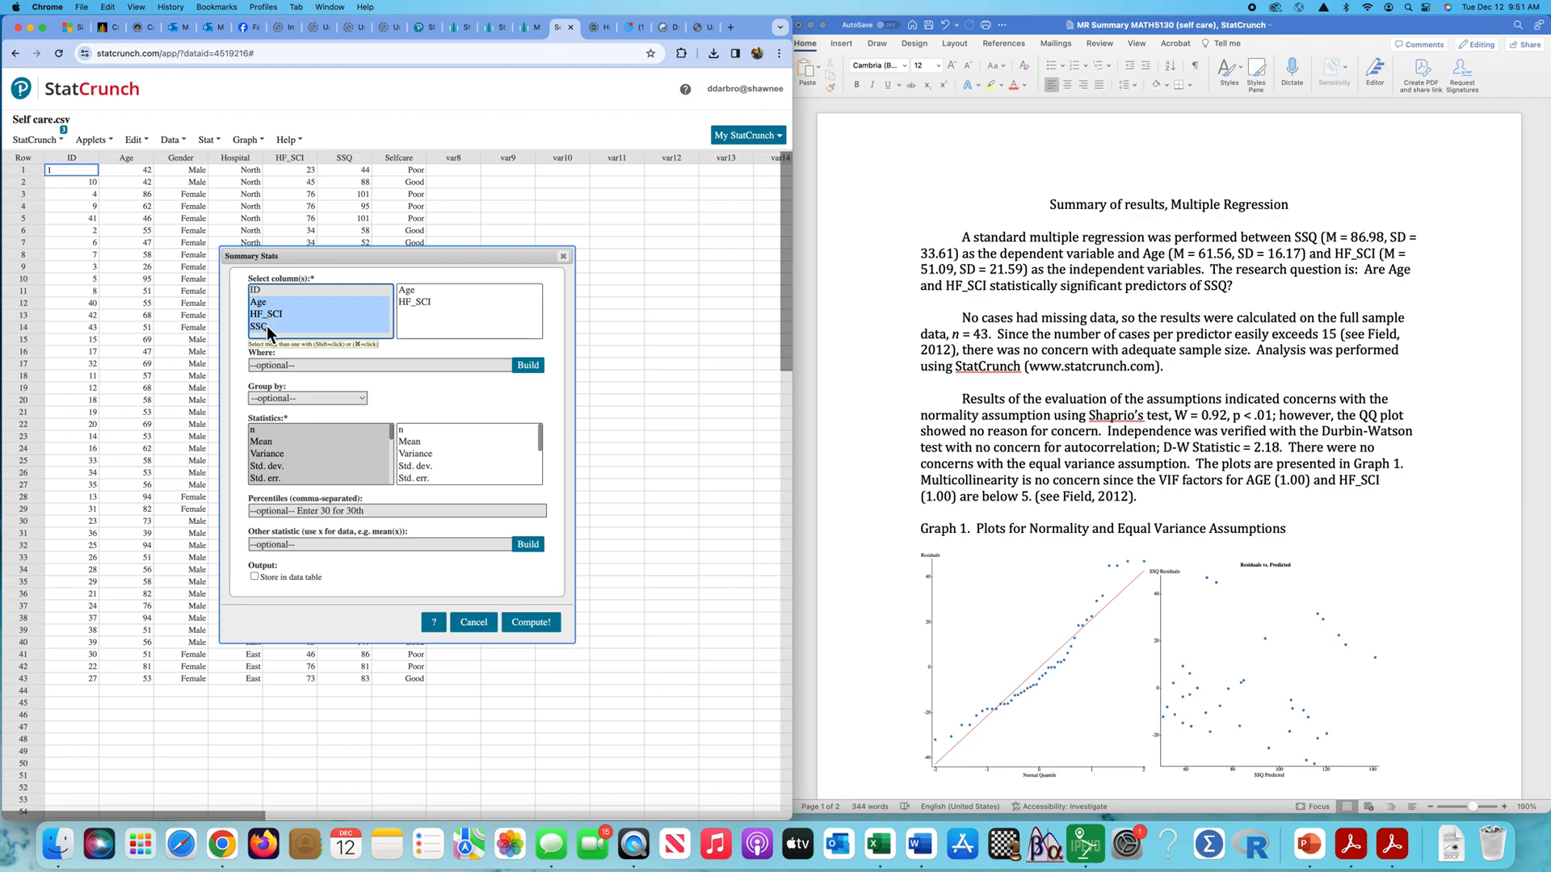
- Compute only the mean and standard deviation for the selected columns, and close the results after reading them
click(274, 443)
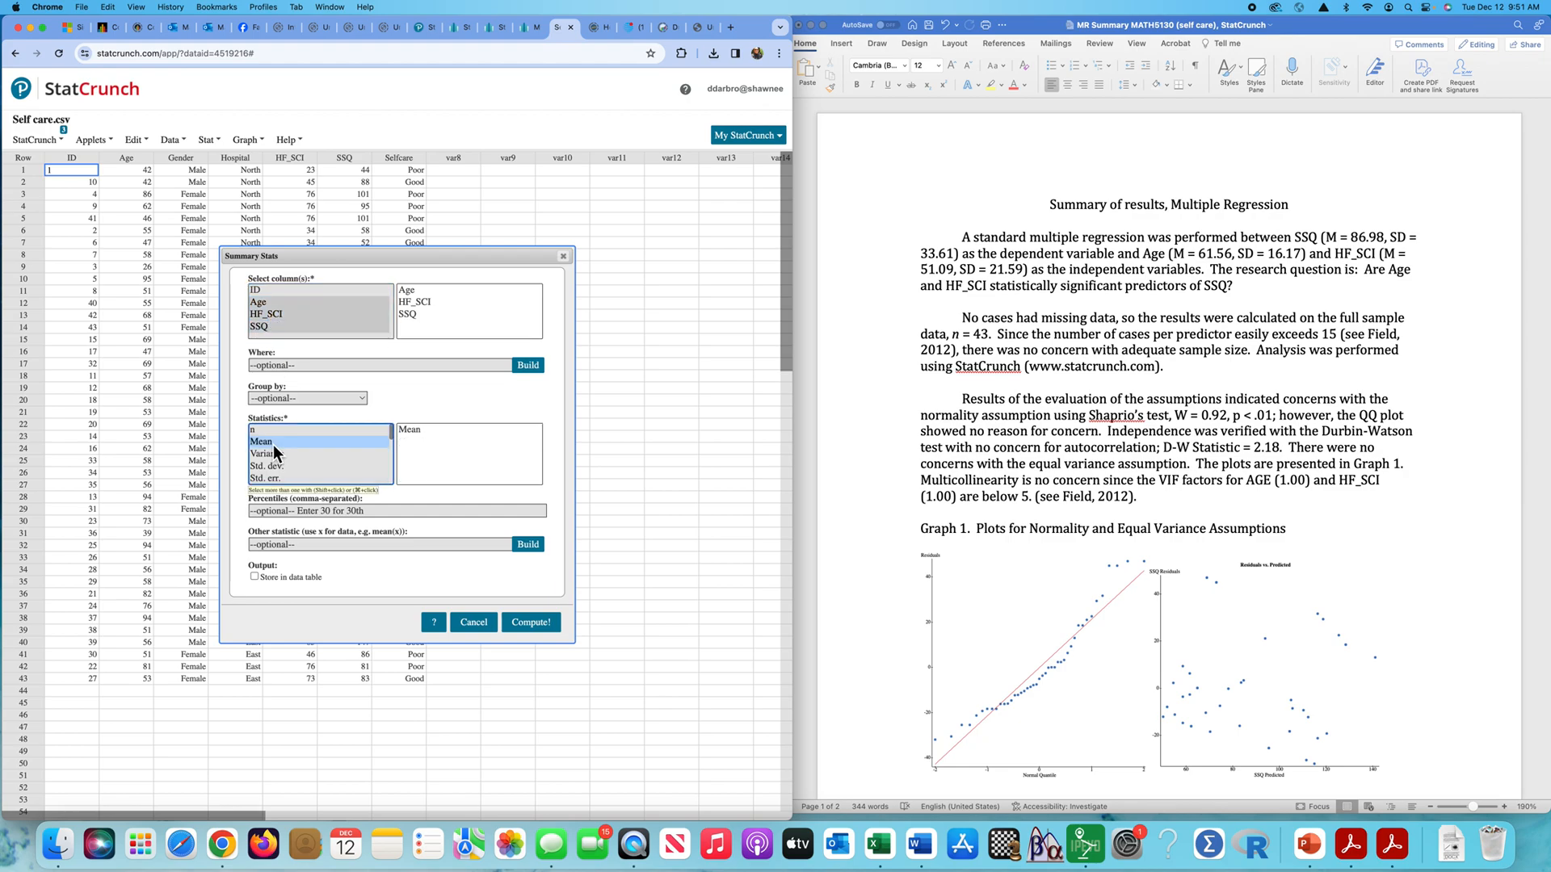
super+click(278, 467)
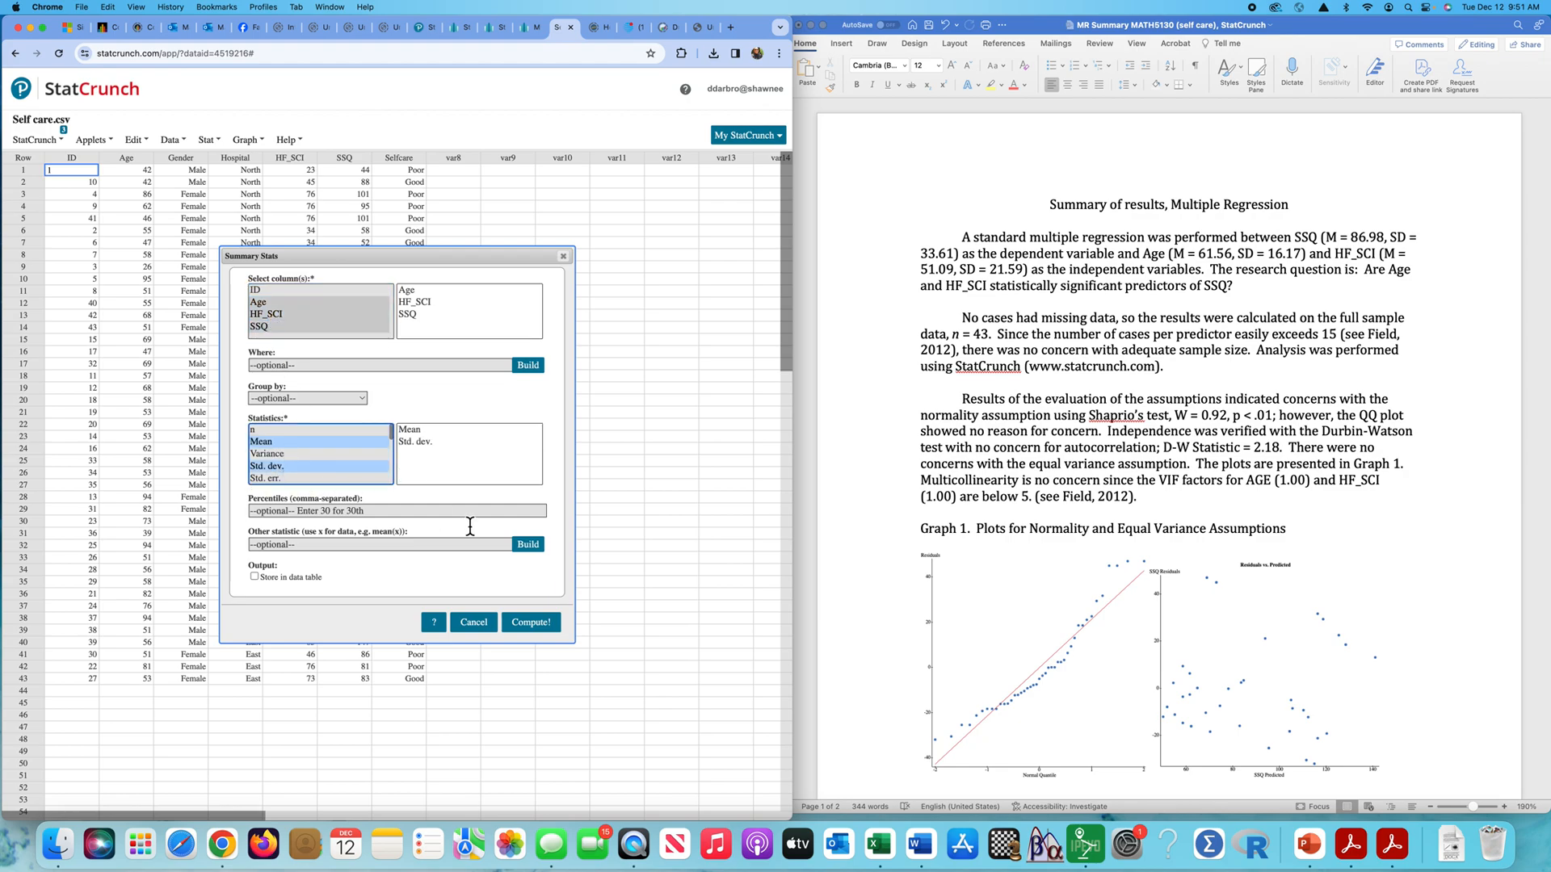
click(536, 626)
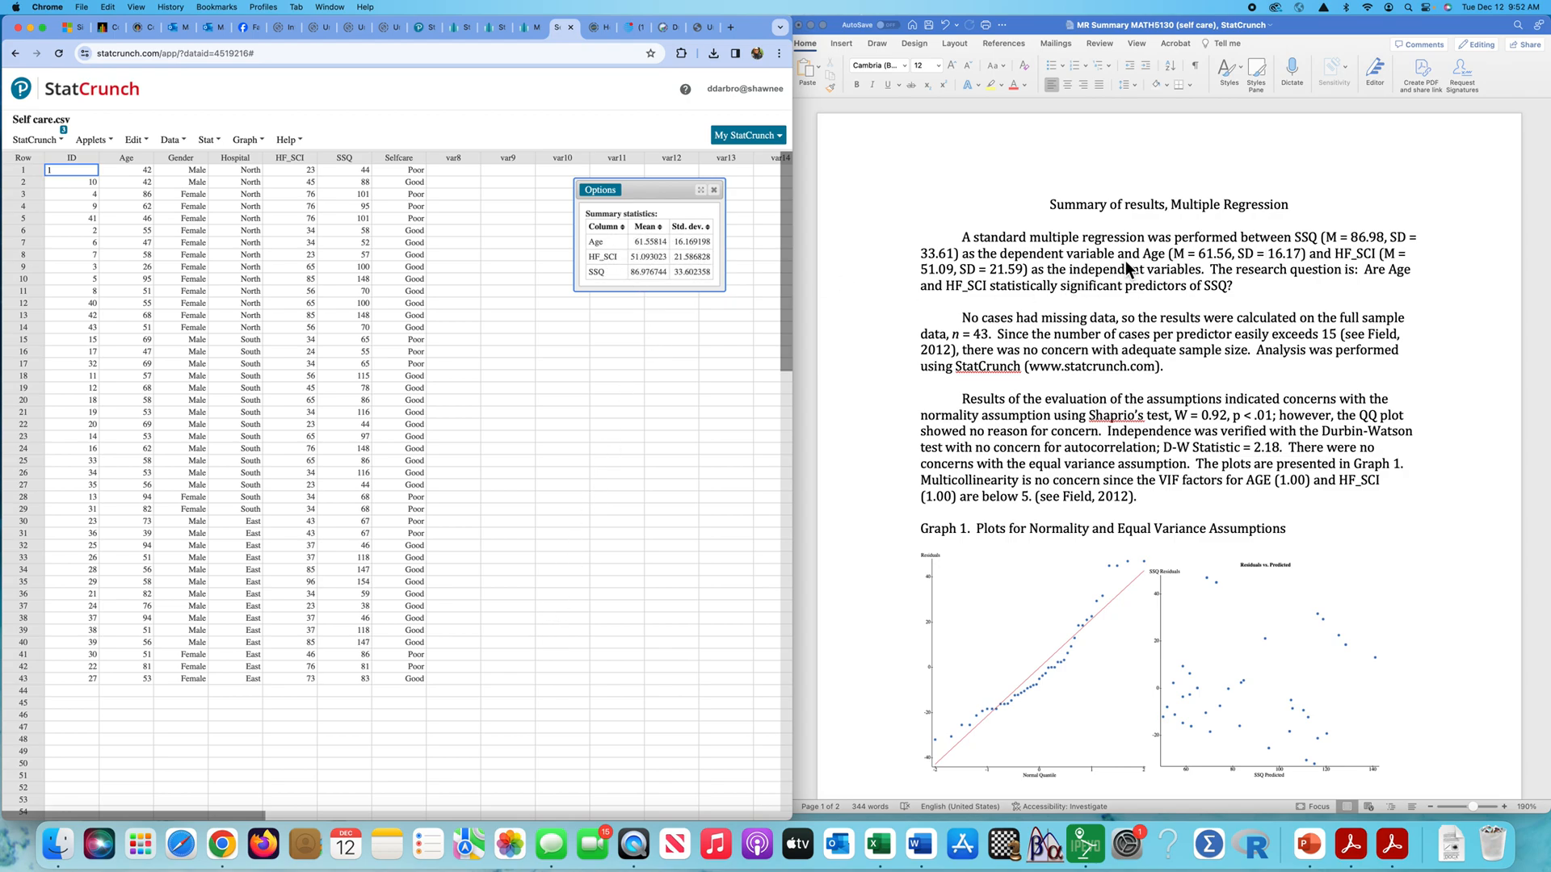
click(714, 189)
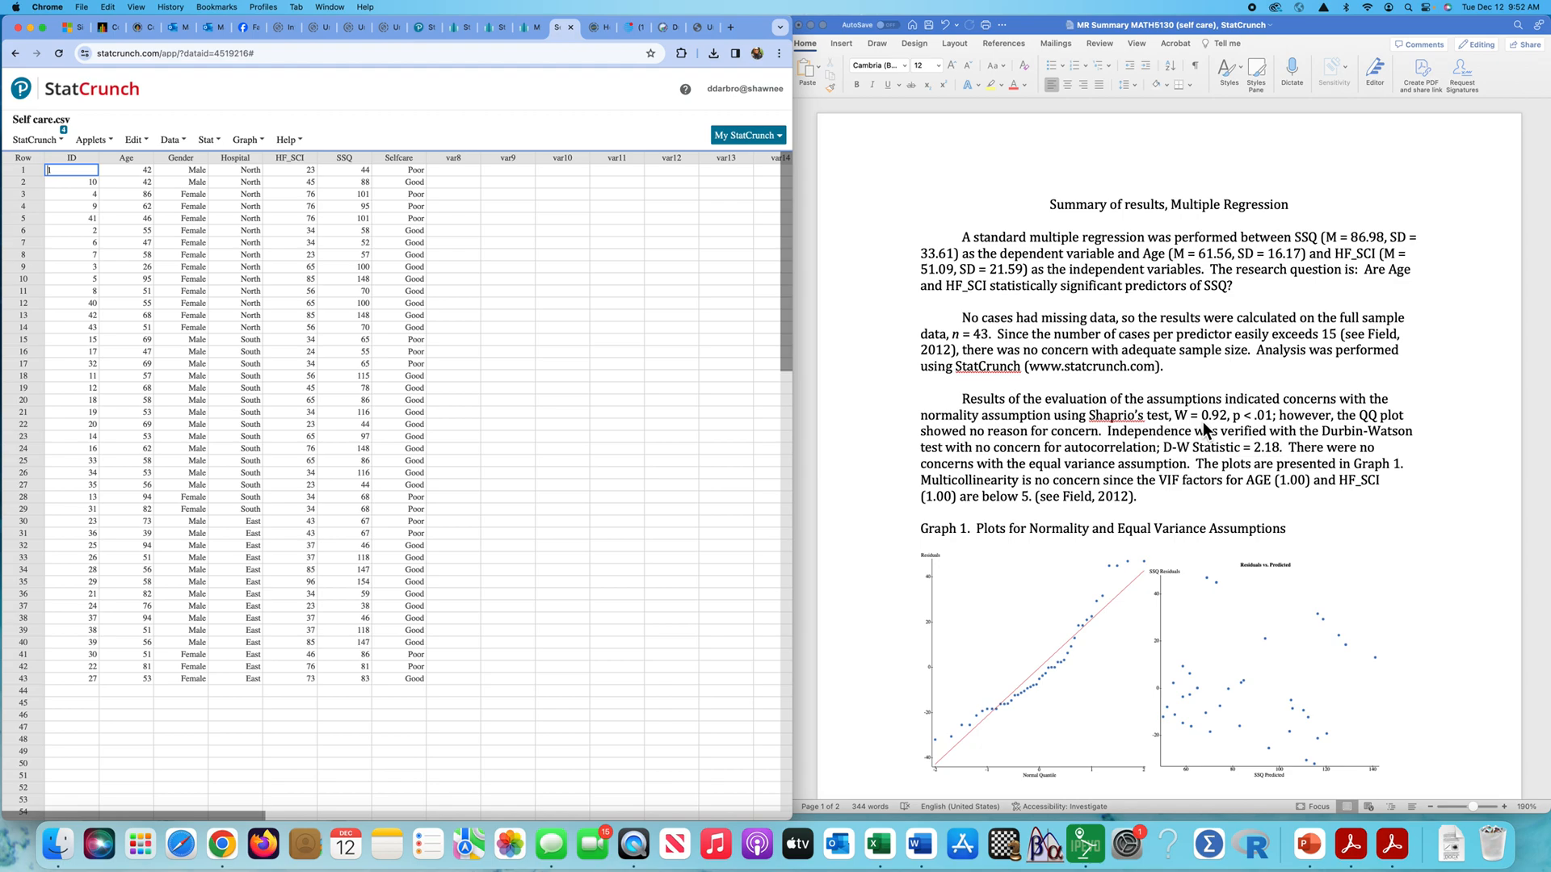
- Set up a multiple linear regression with SSQ as the Y variable and Age and HF_SCI as the X variables
scroll(1203, 421, down, 3)
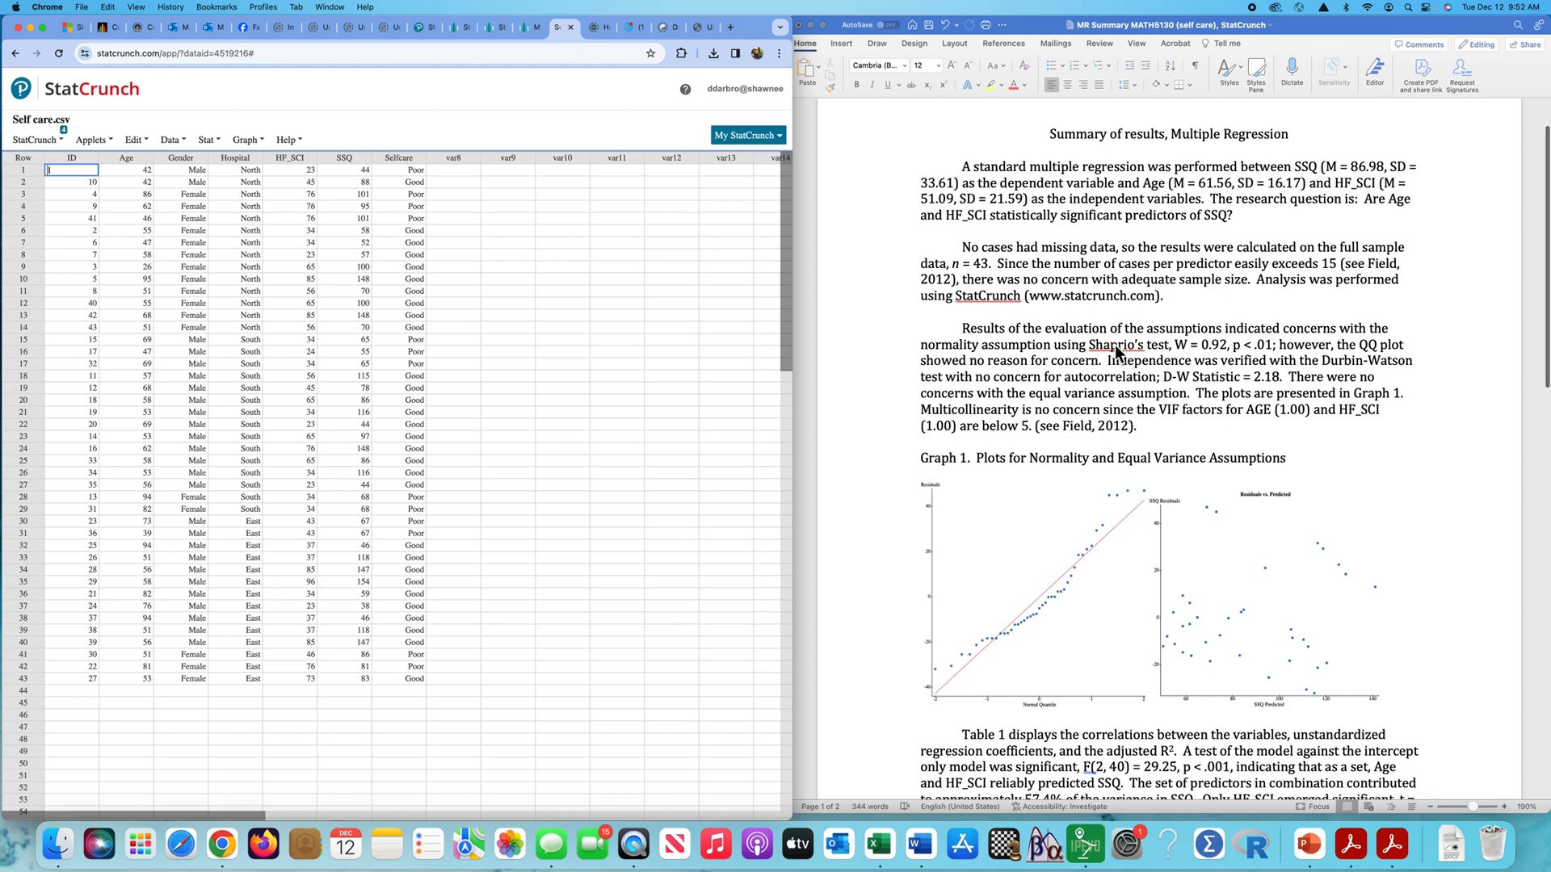
click(251, 141)
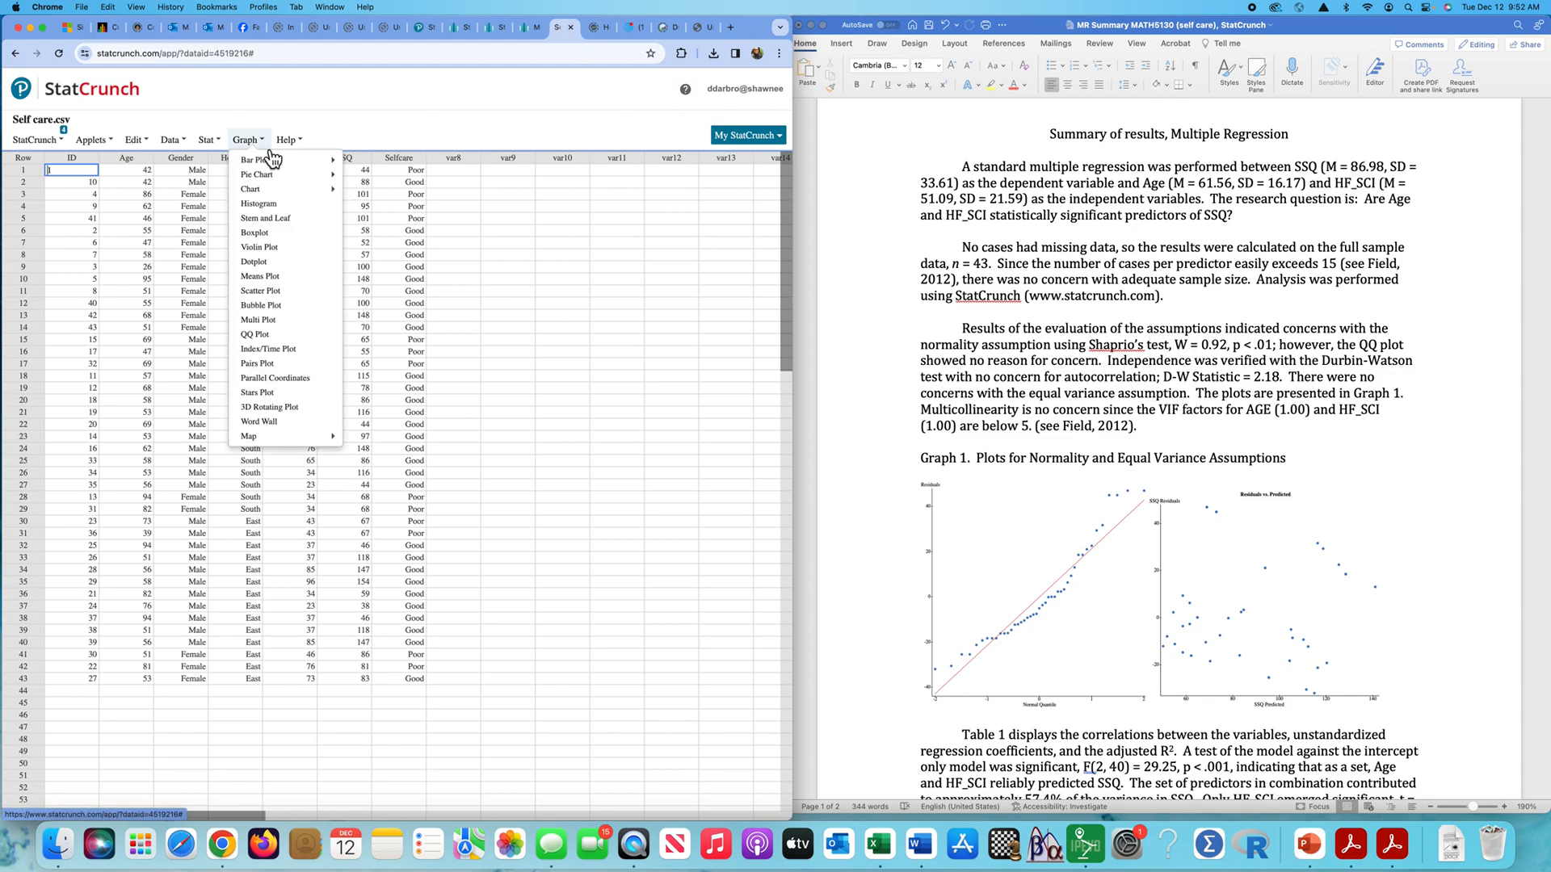
click(216, 141)
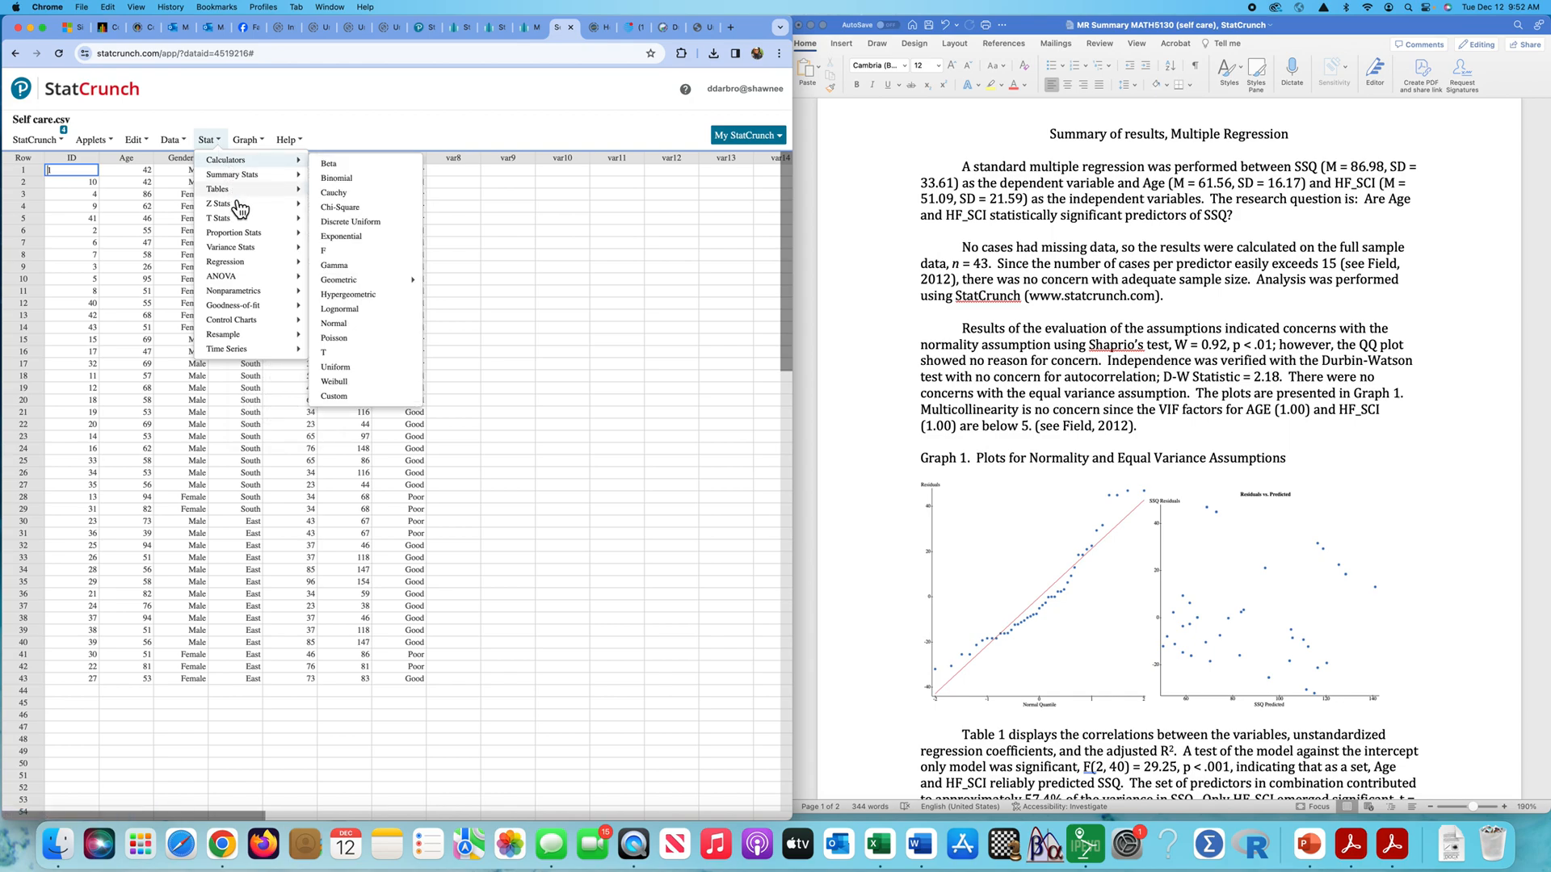
mouse_move(243, 262)
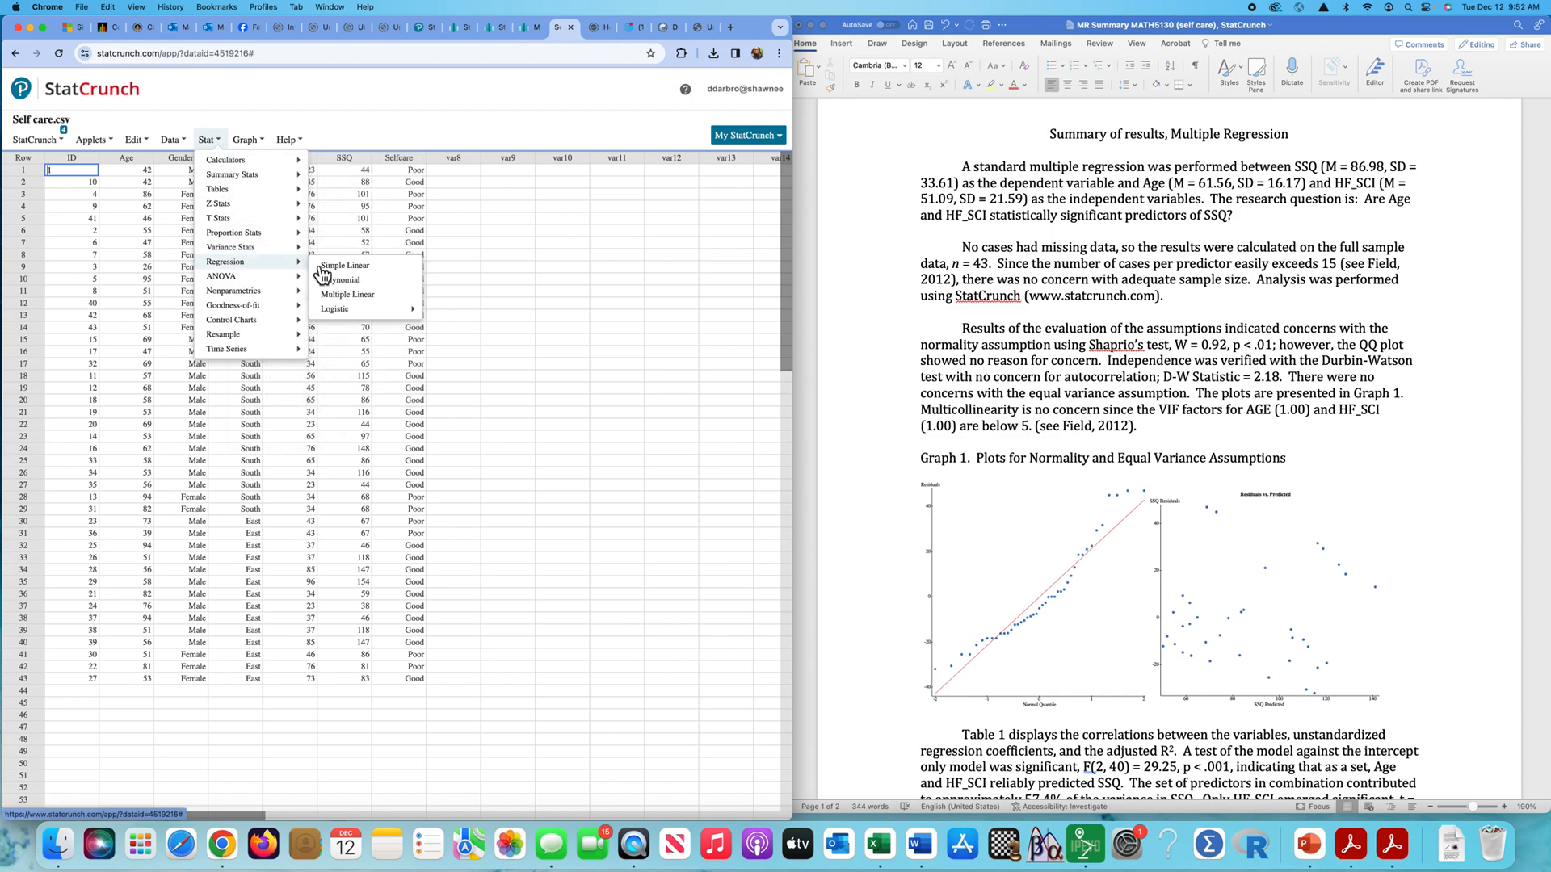
click(374, 300)
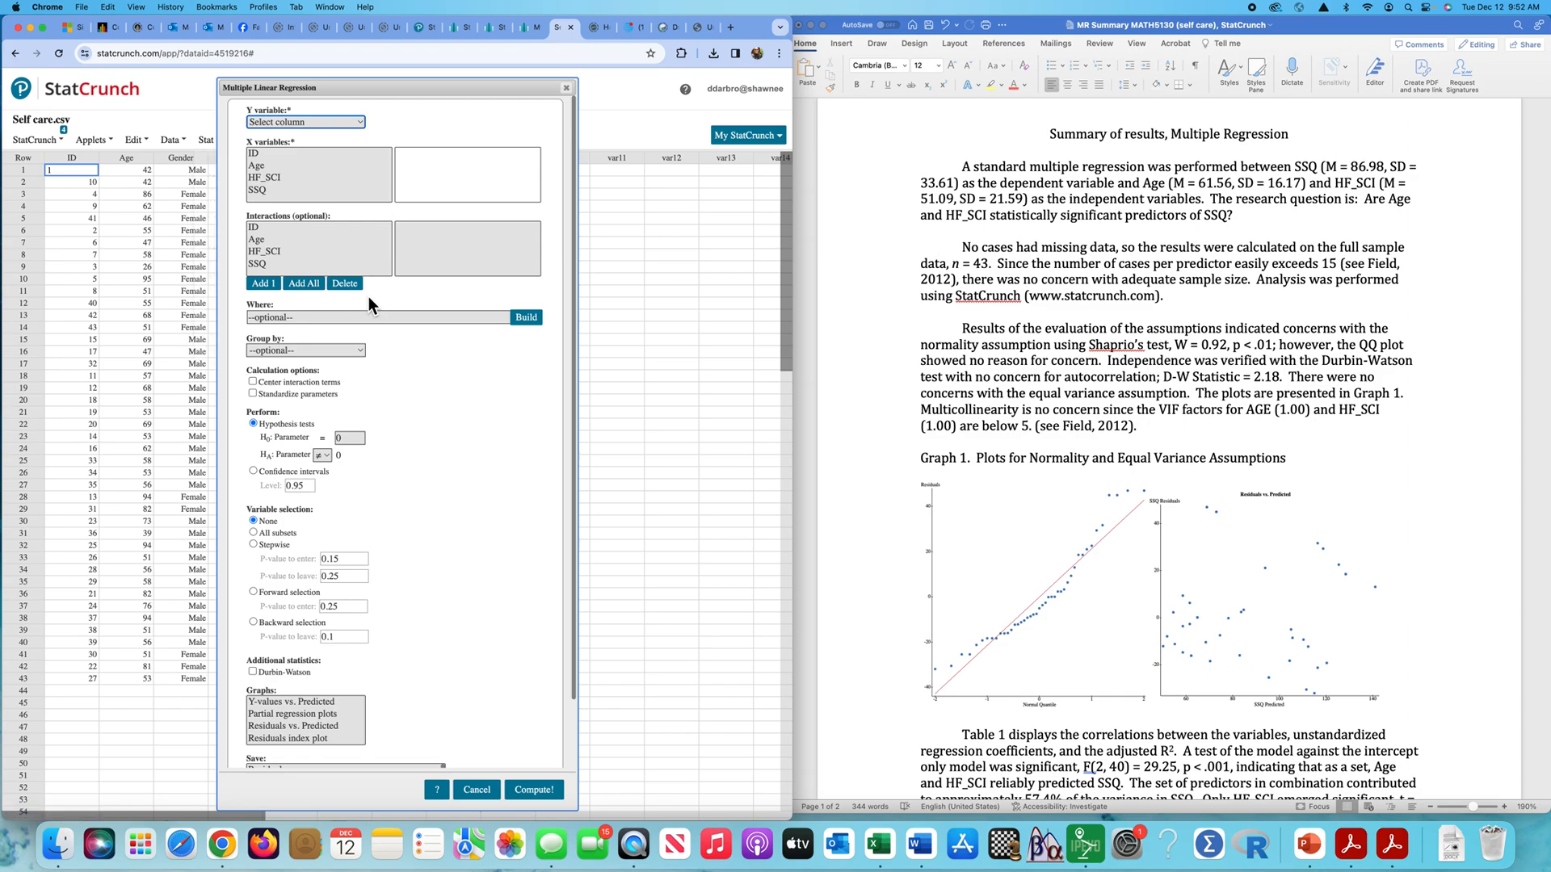
click(361, 129)
click(318, 186)
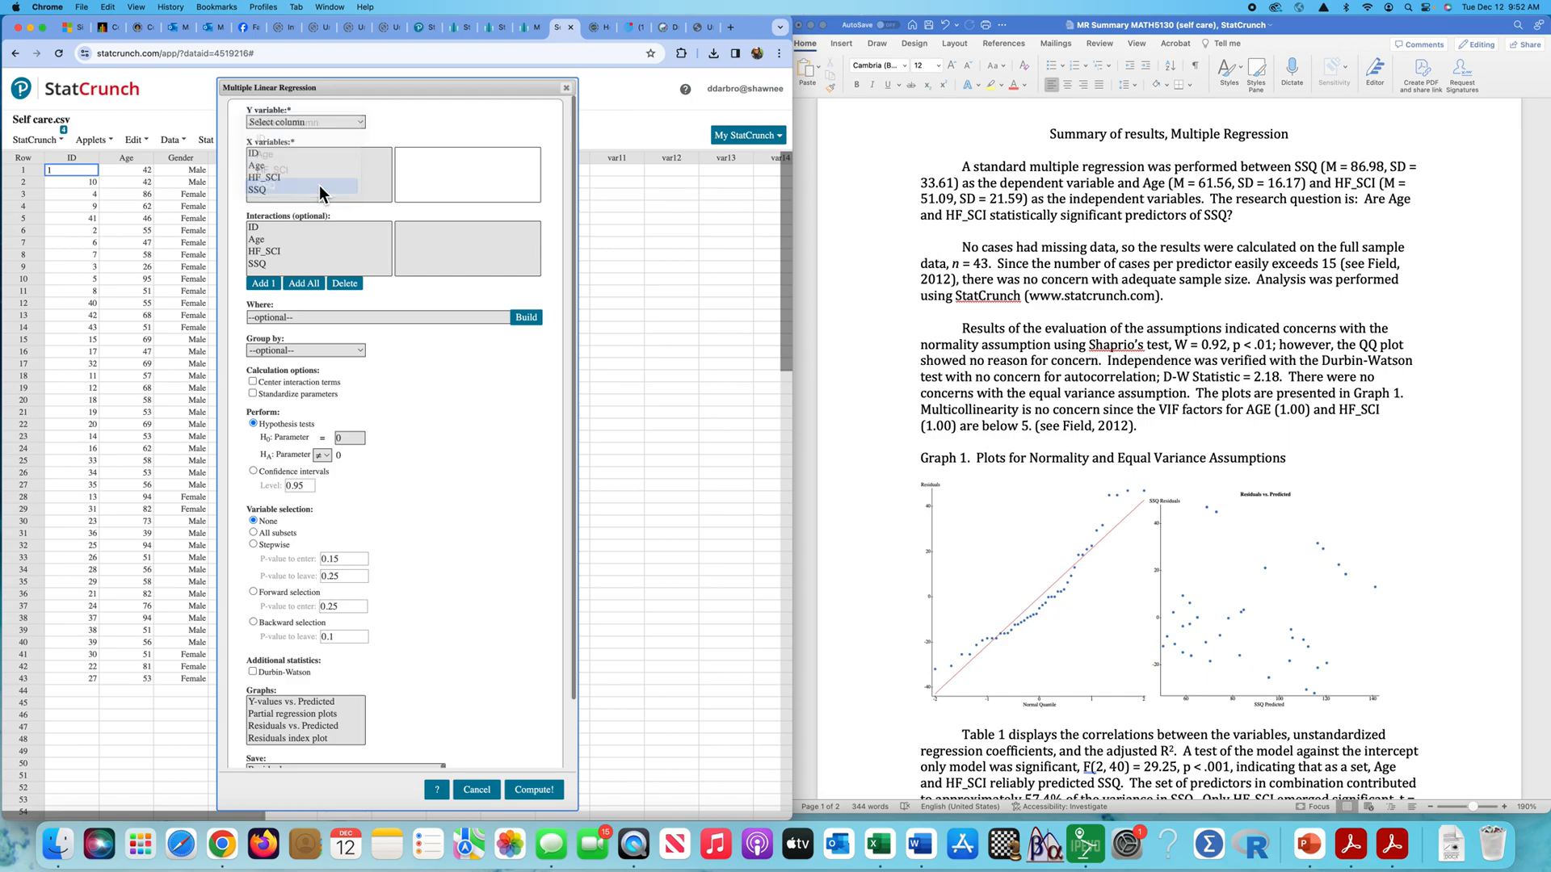
click(270, 166)
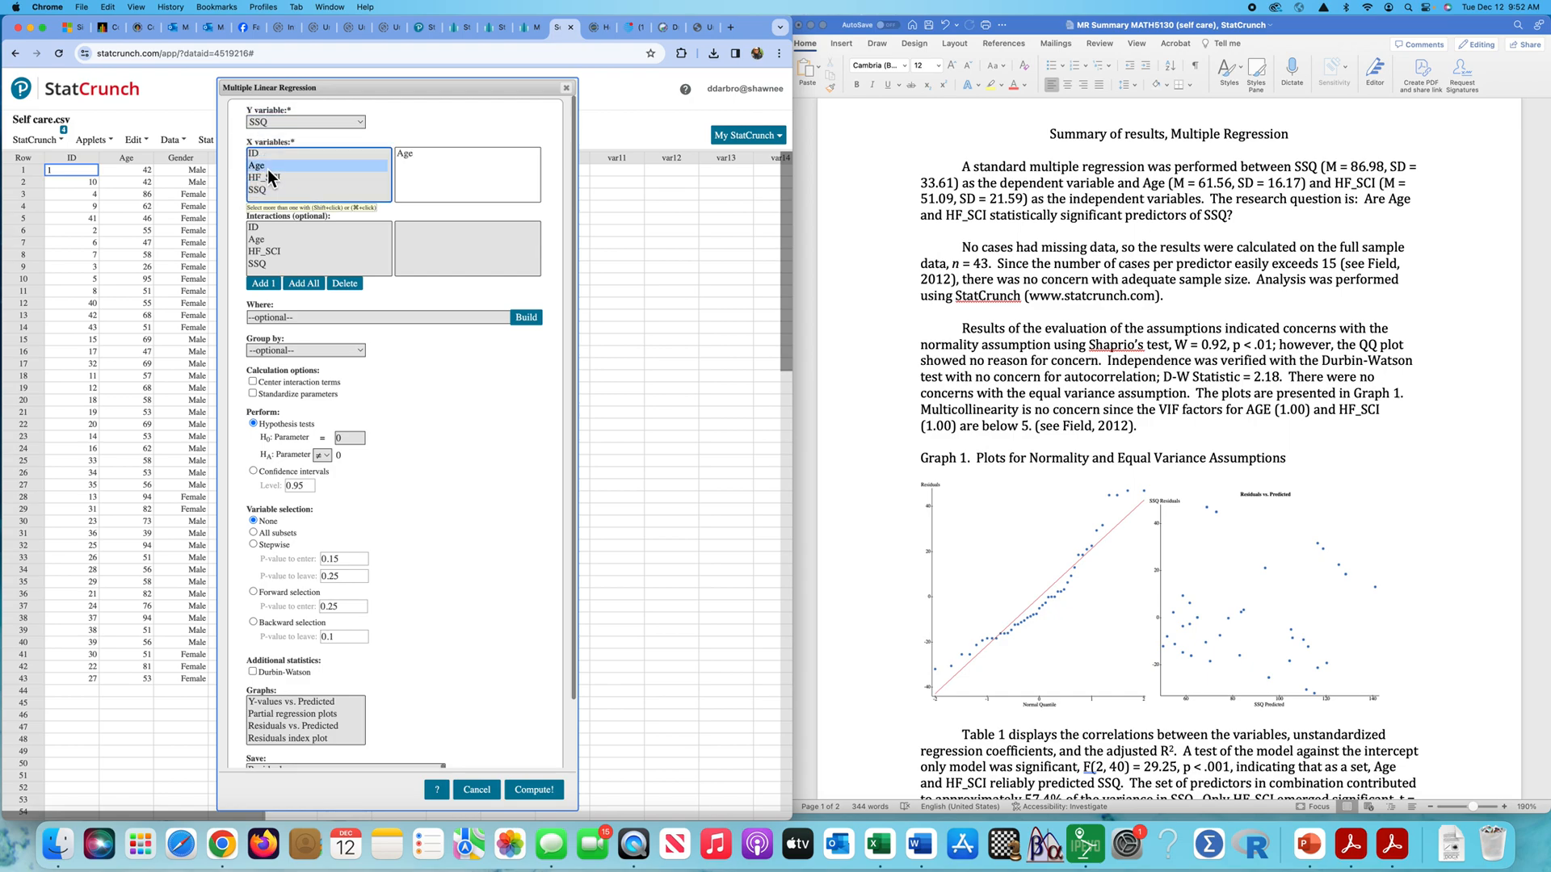
shift+click(281, 176)
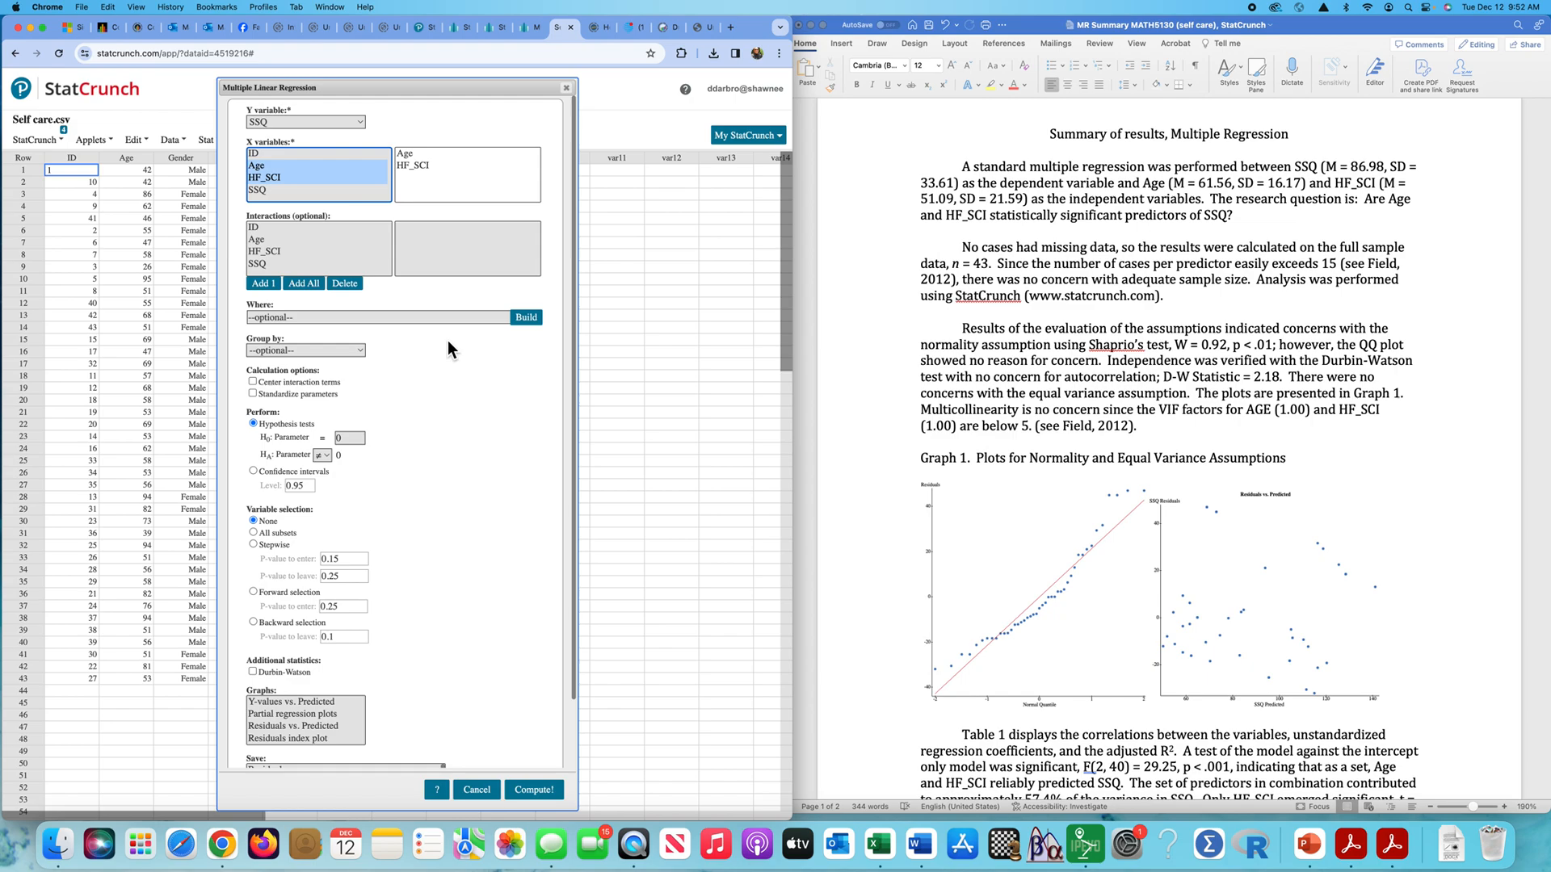
- Include the Durbin-Watson statistic and the Residuals vs. Predicted graph in the regression, and choose to save the residuals
scroll(434, 373, down, 3)
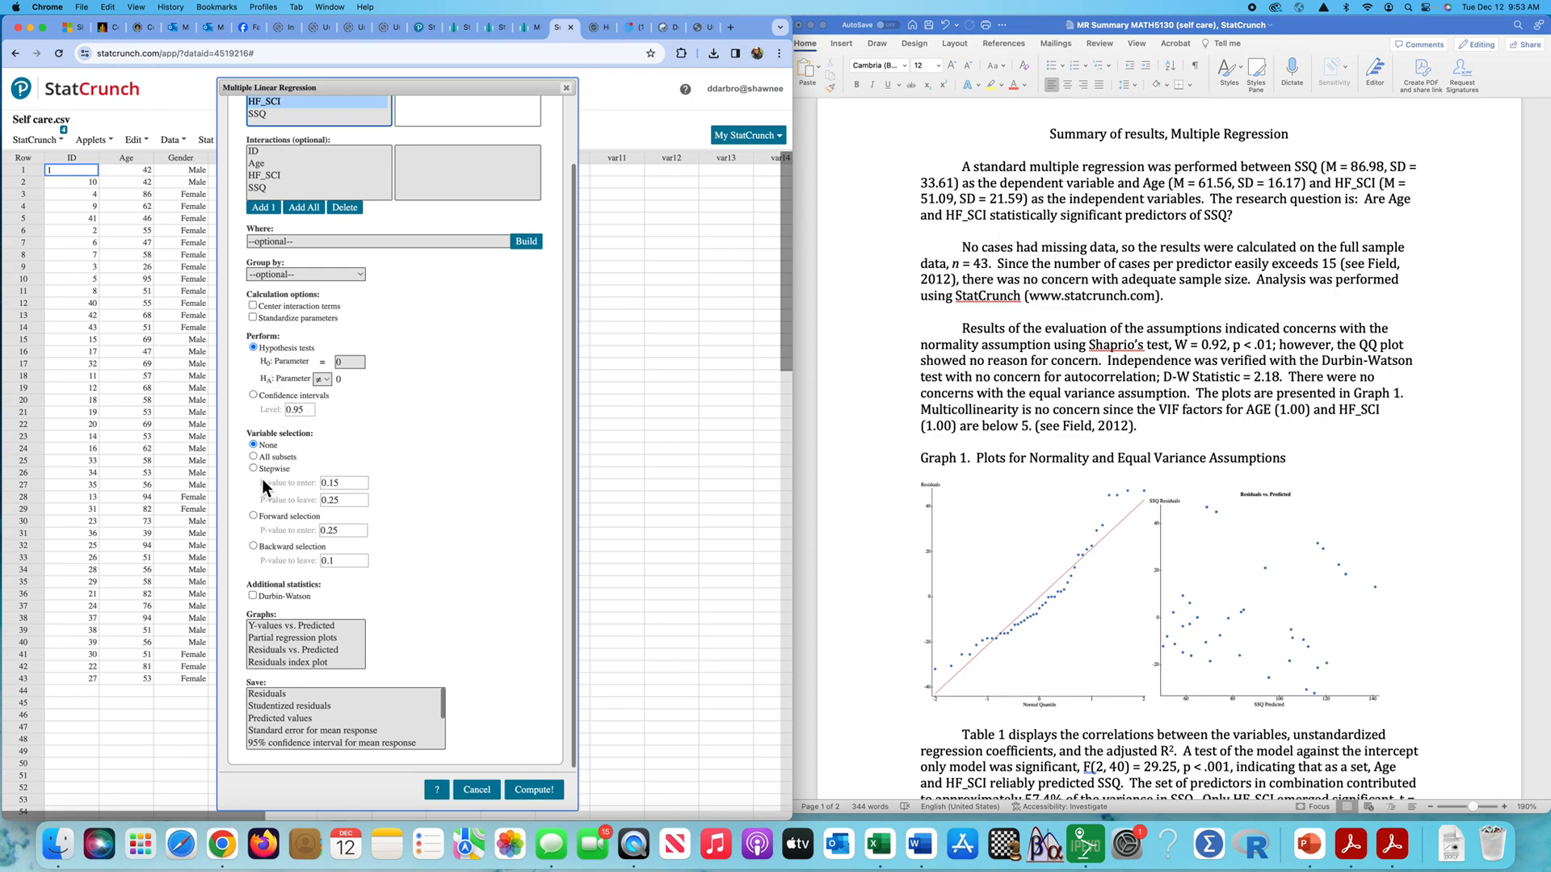
click(252, 596)
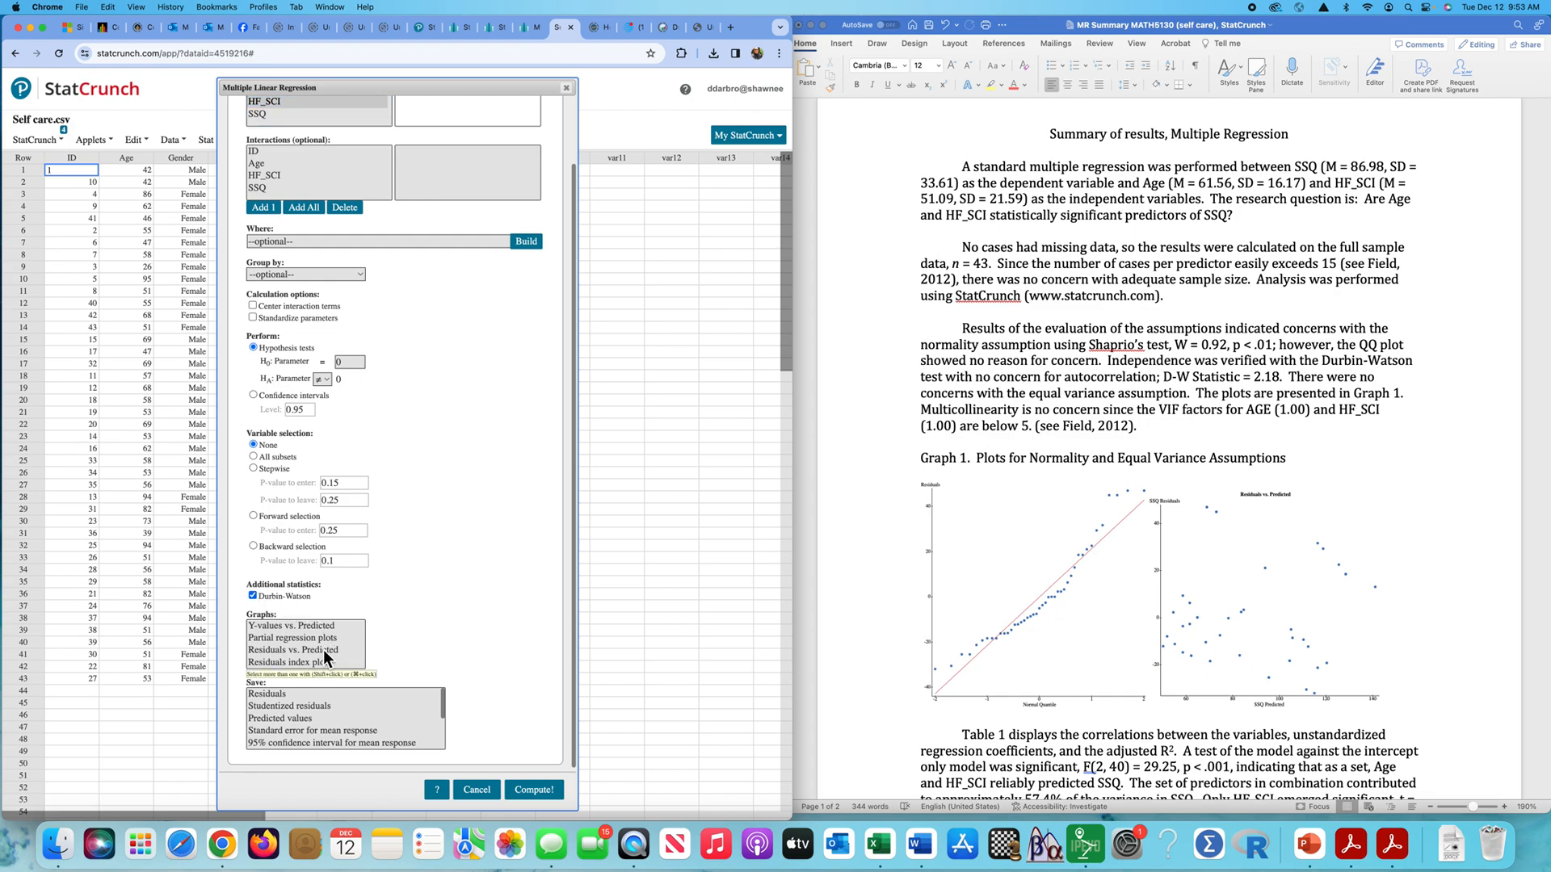
click(299, 651)
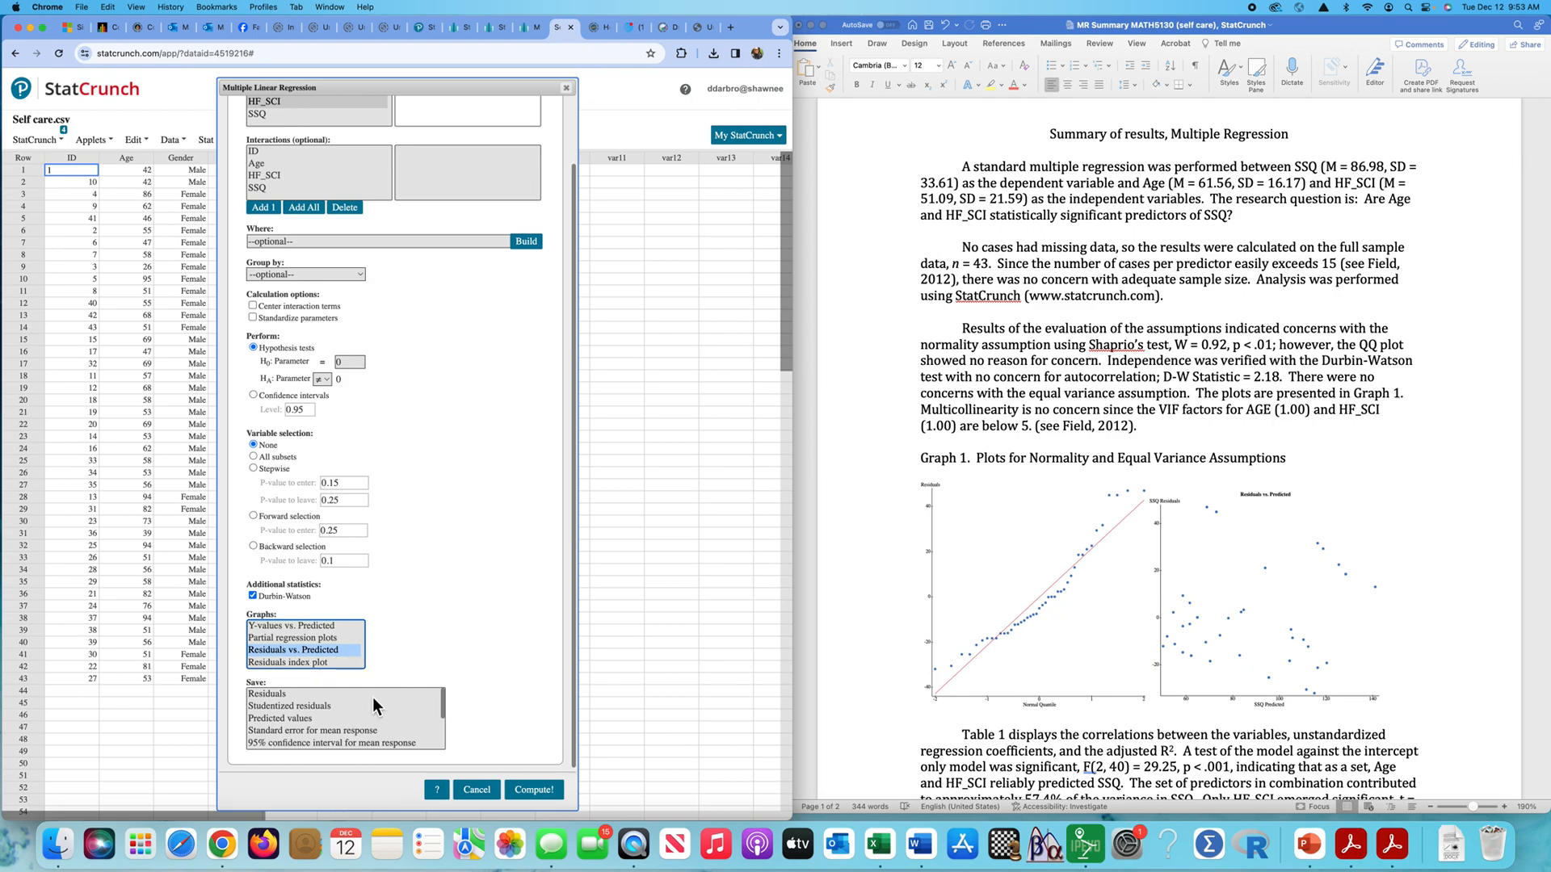
scroll(357, 717, down, 1)
scroll(357, 717, up, 1)
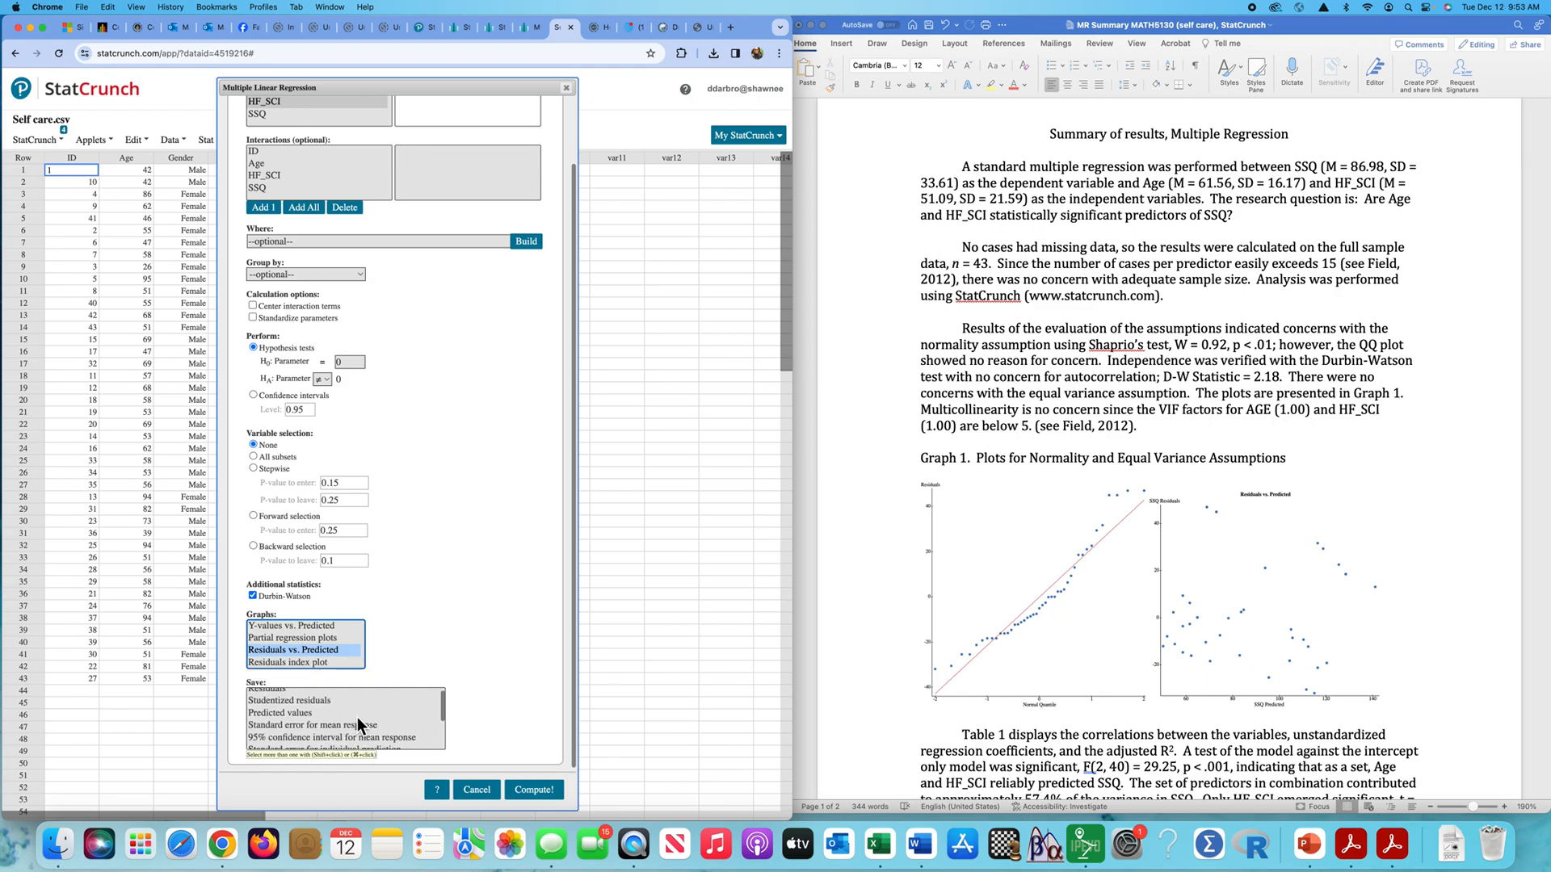
scroll(294, 706, up, 1)
click(277, 696)
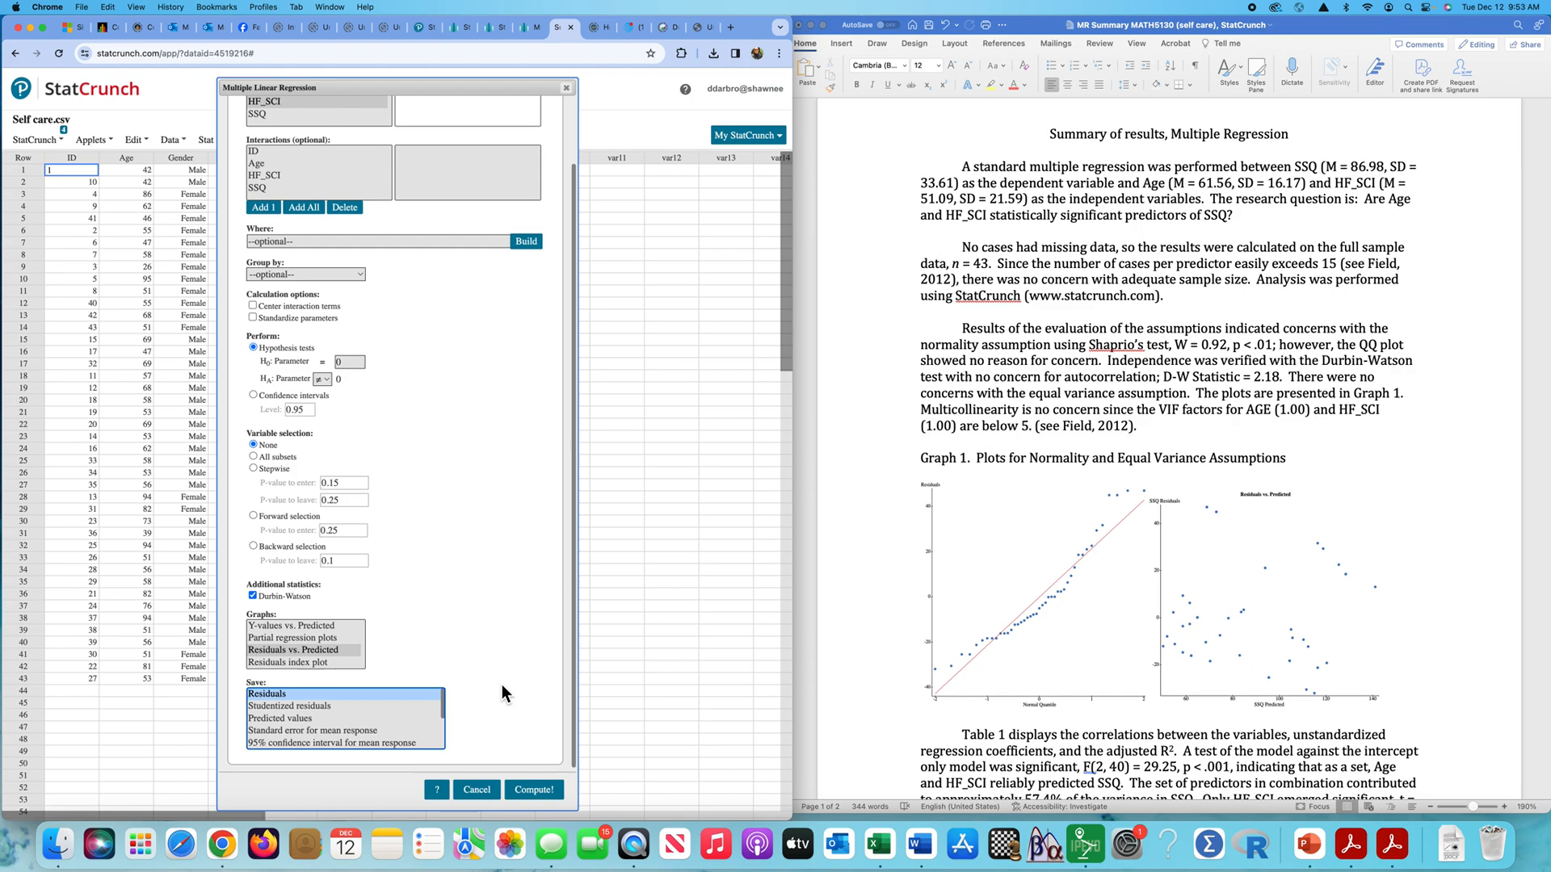
- Compute the regression, view its Residuals vs. Predicted plot, and close the results
click(543, 793)
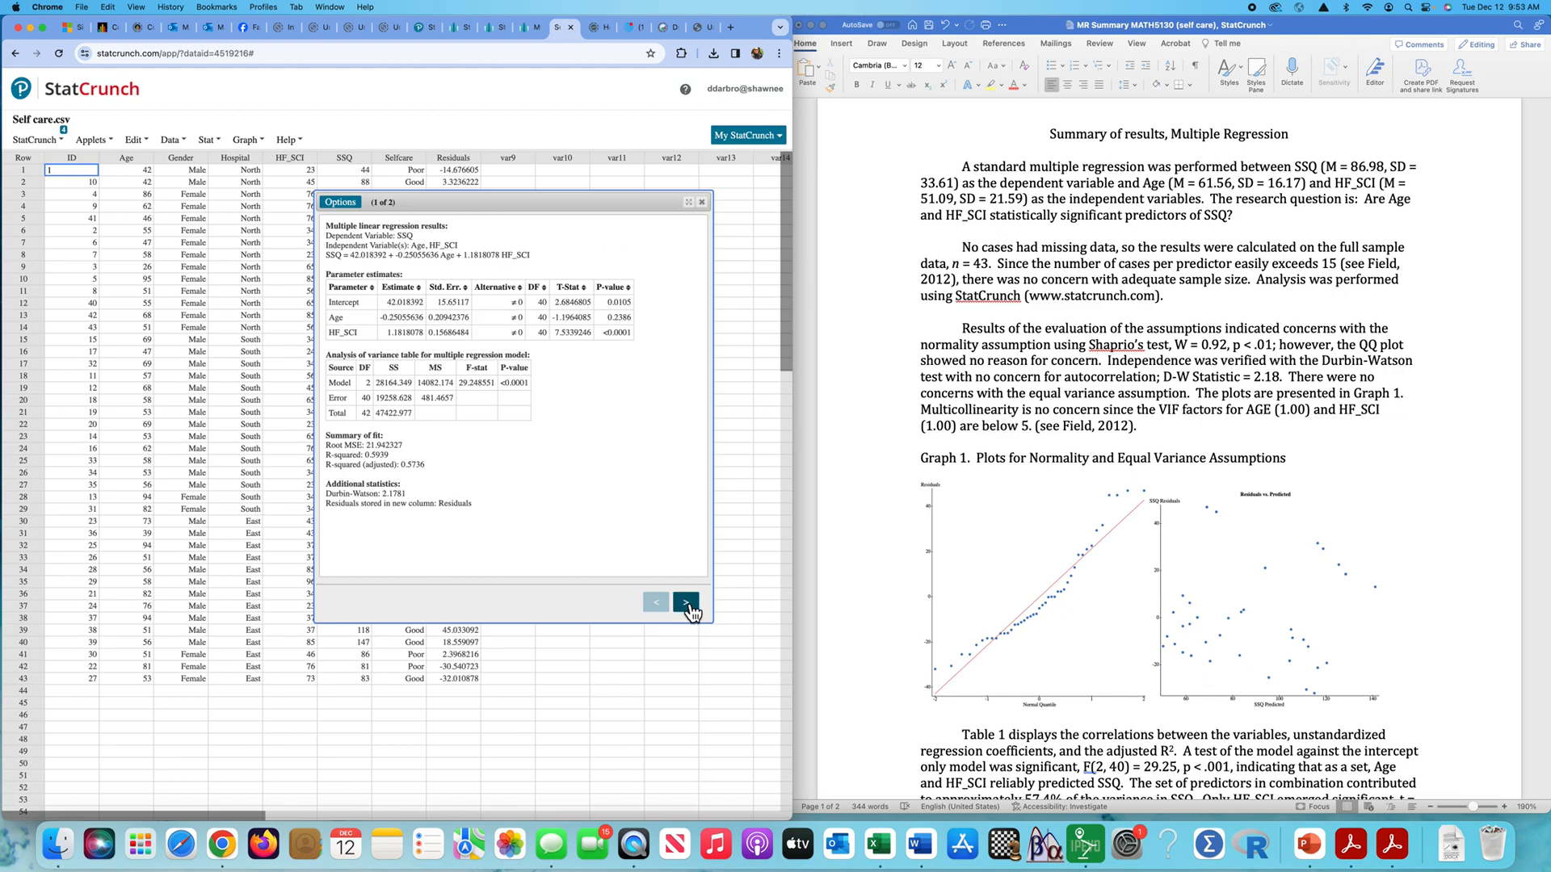
click(686, 603)
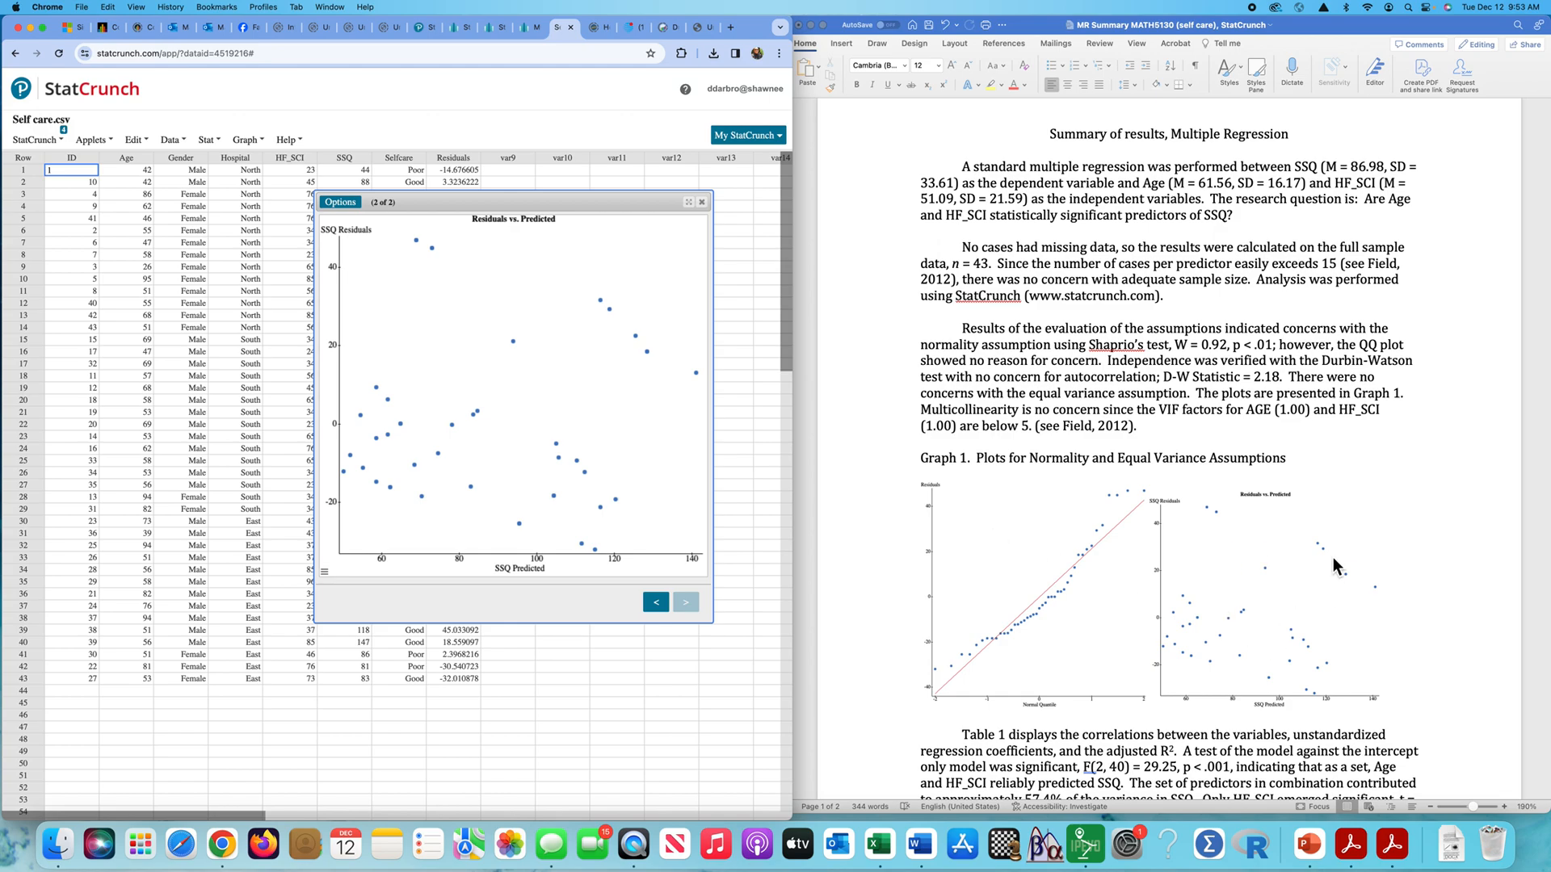
click(703, 204)
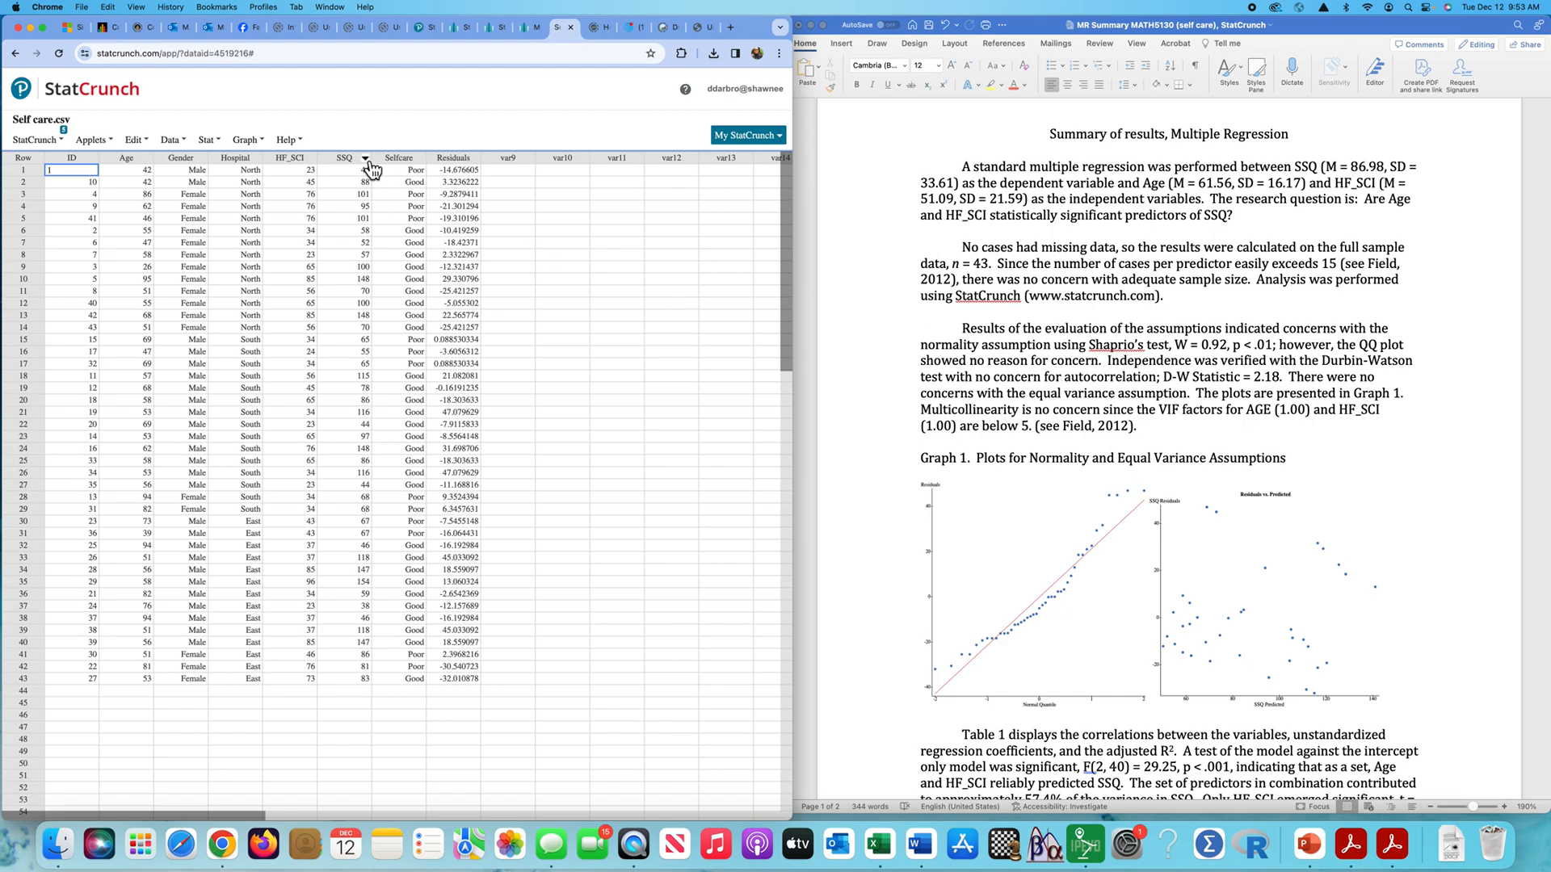
- Run a one-sample T test with data on the Residuals column including the Shapiro-Wilk normality test, check its P-value, and close the results
click(219, 142)
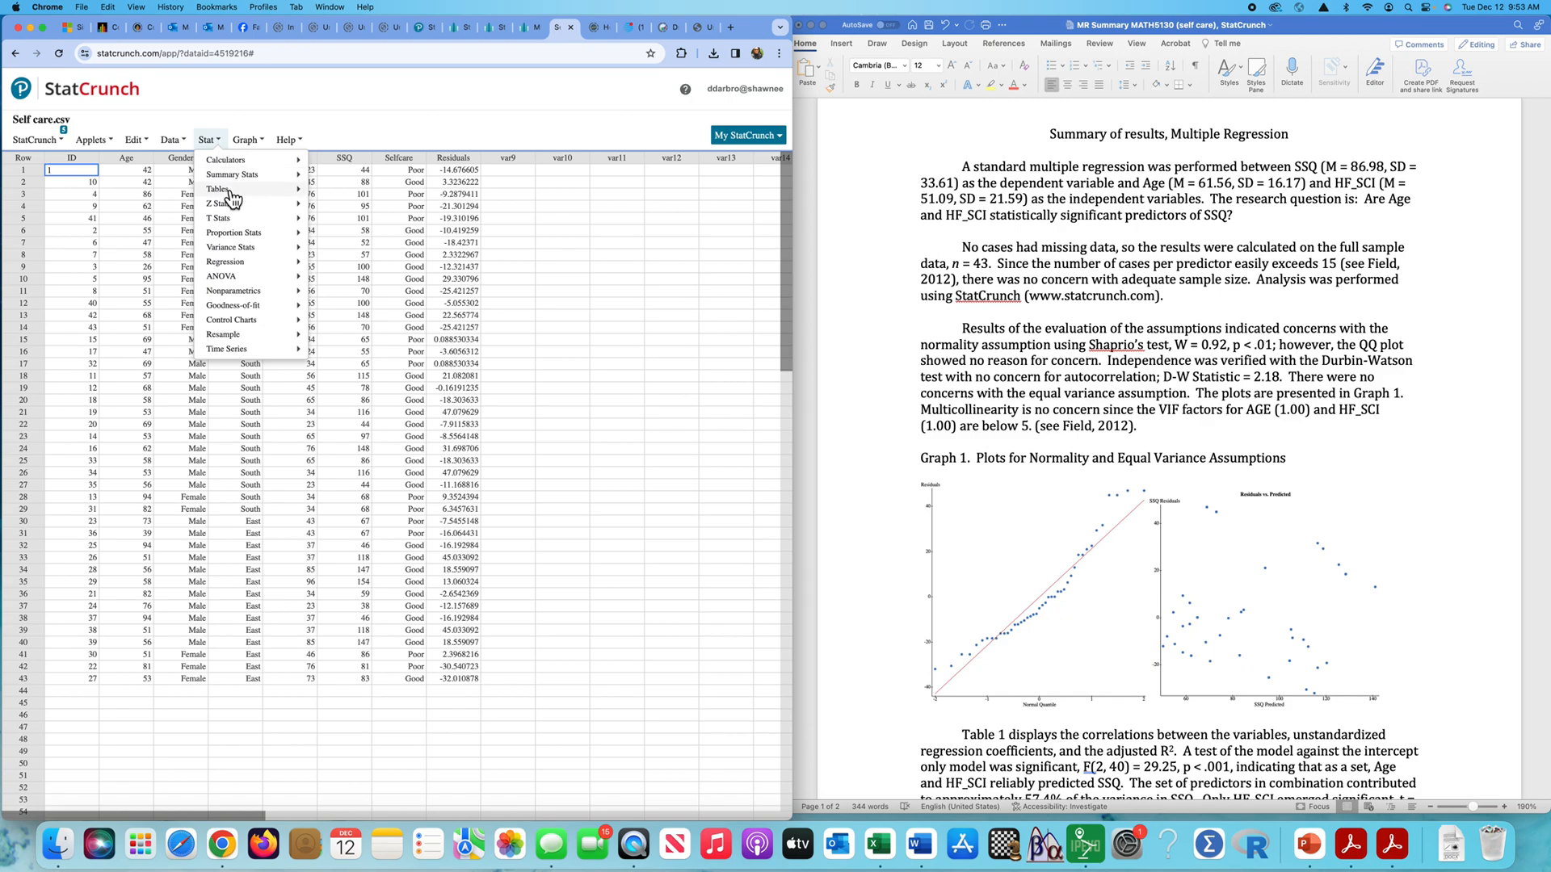
mouse_move(236, 227)
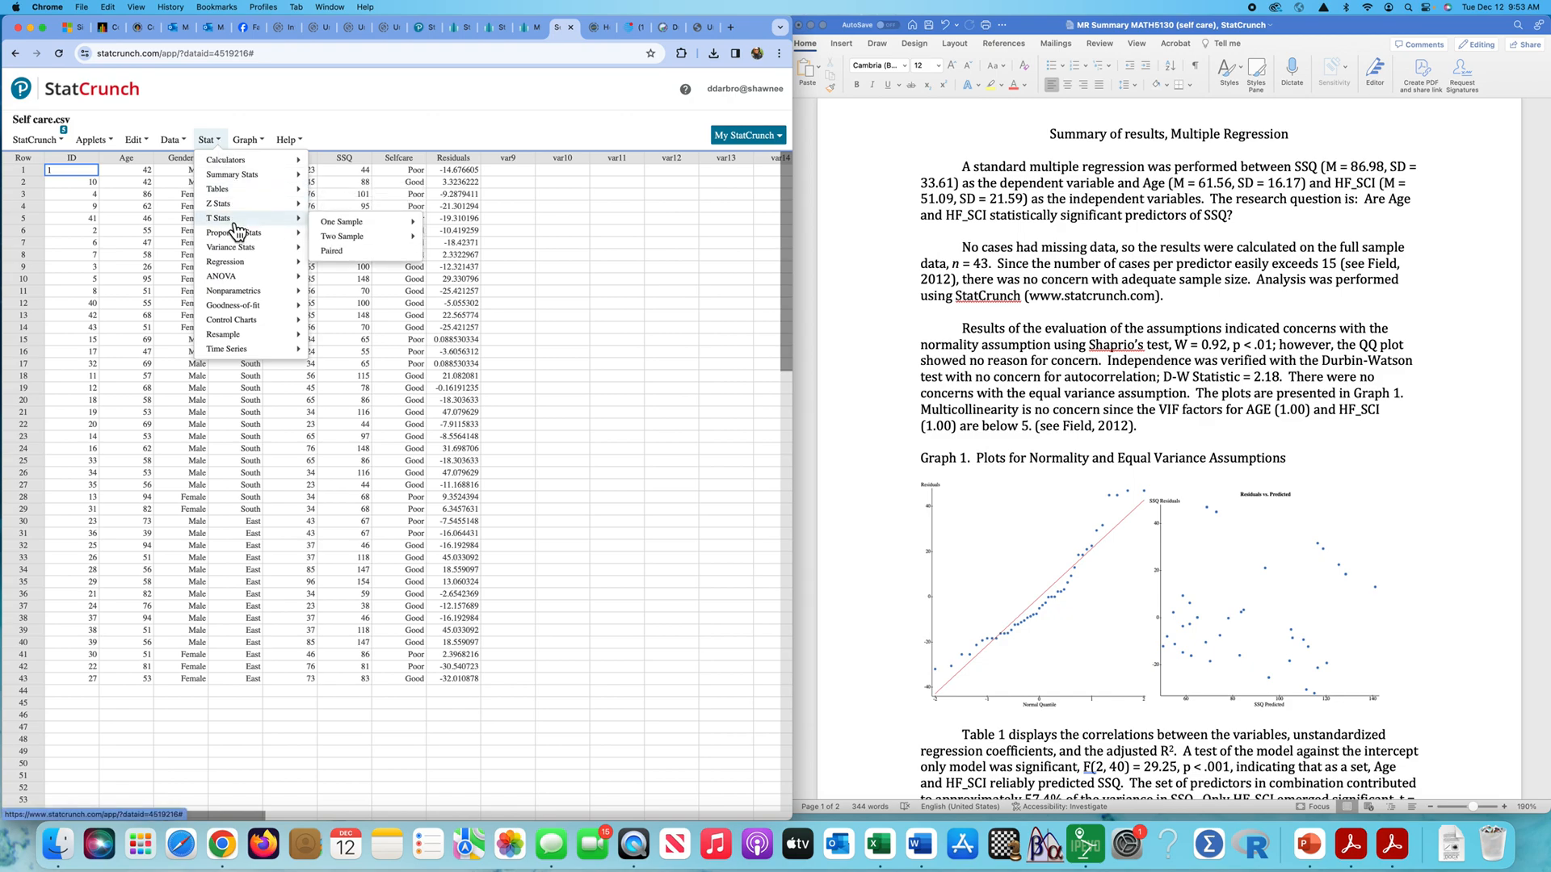
mouse_move(363, 224)
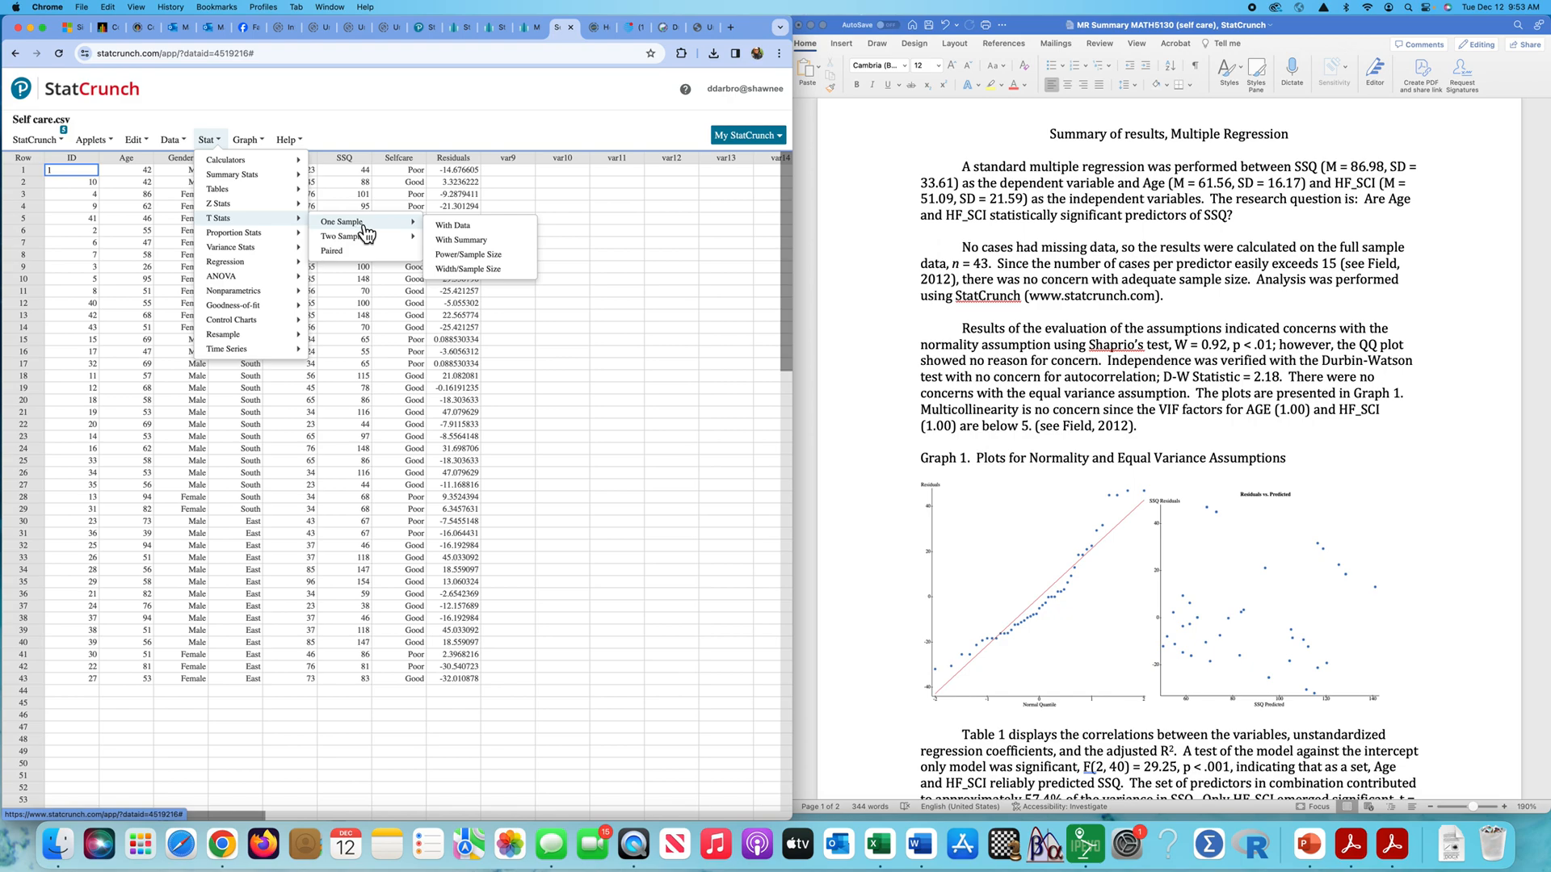
click(457, 225)
click(283, 198)
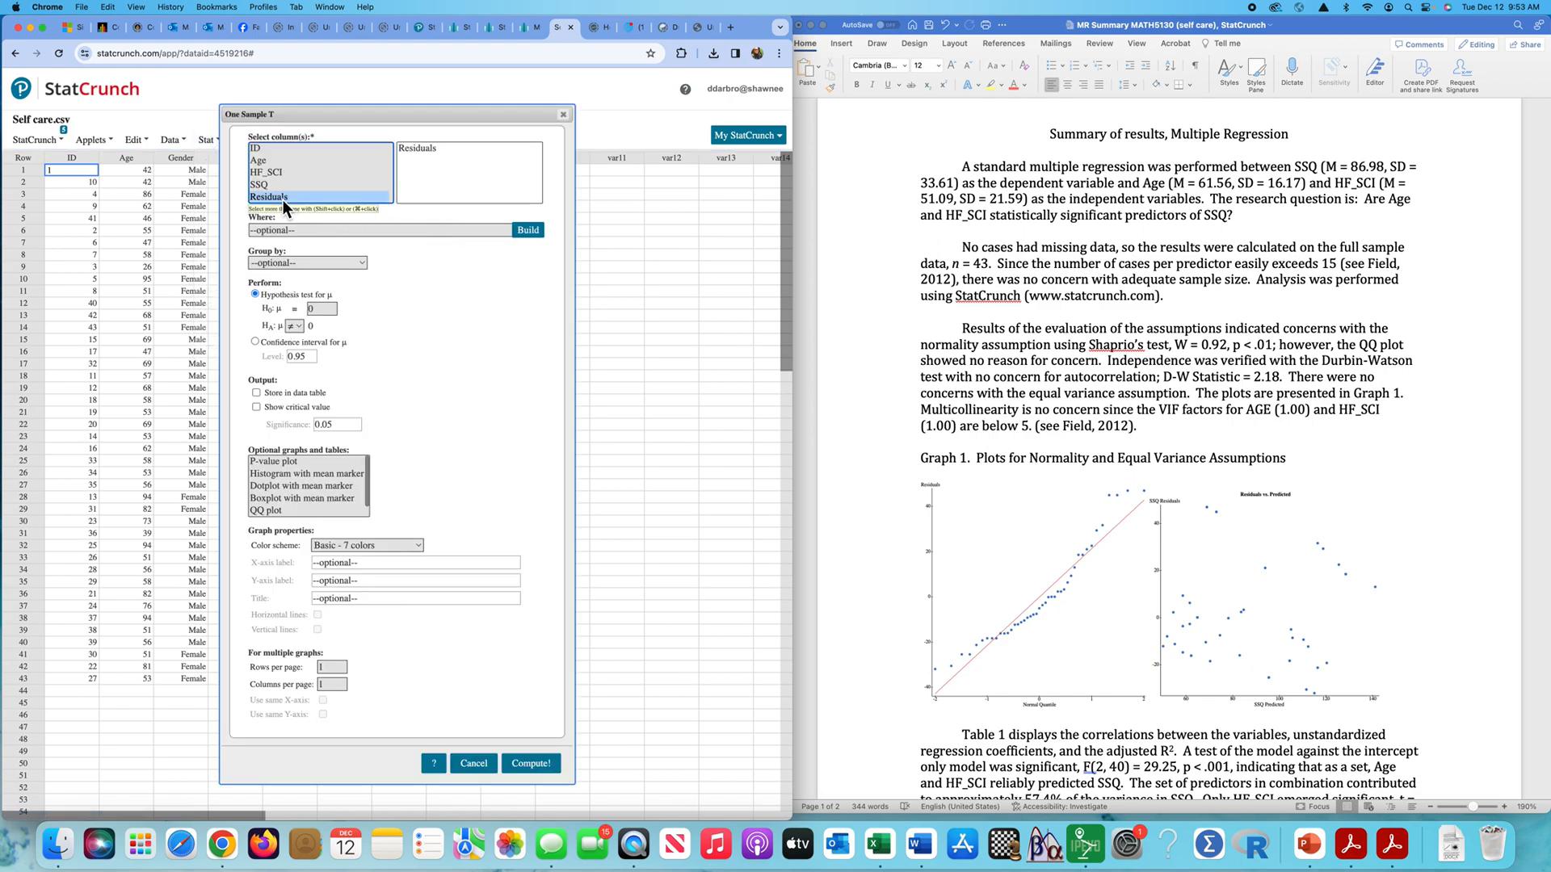
scroll(305, 496, down, 1)
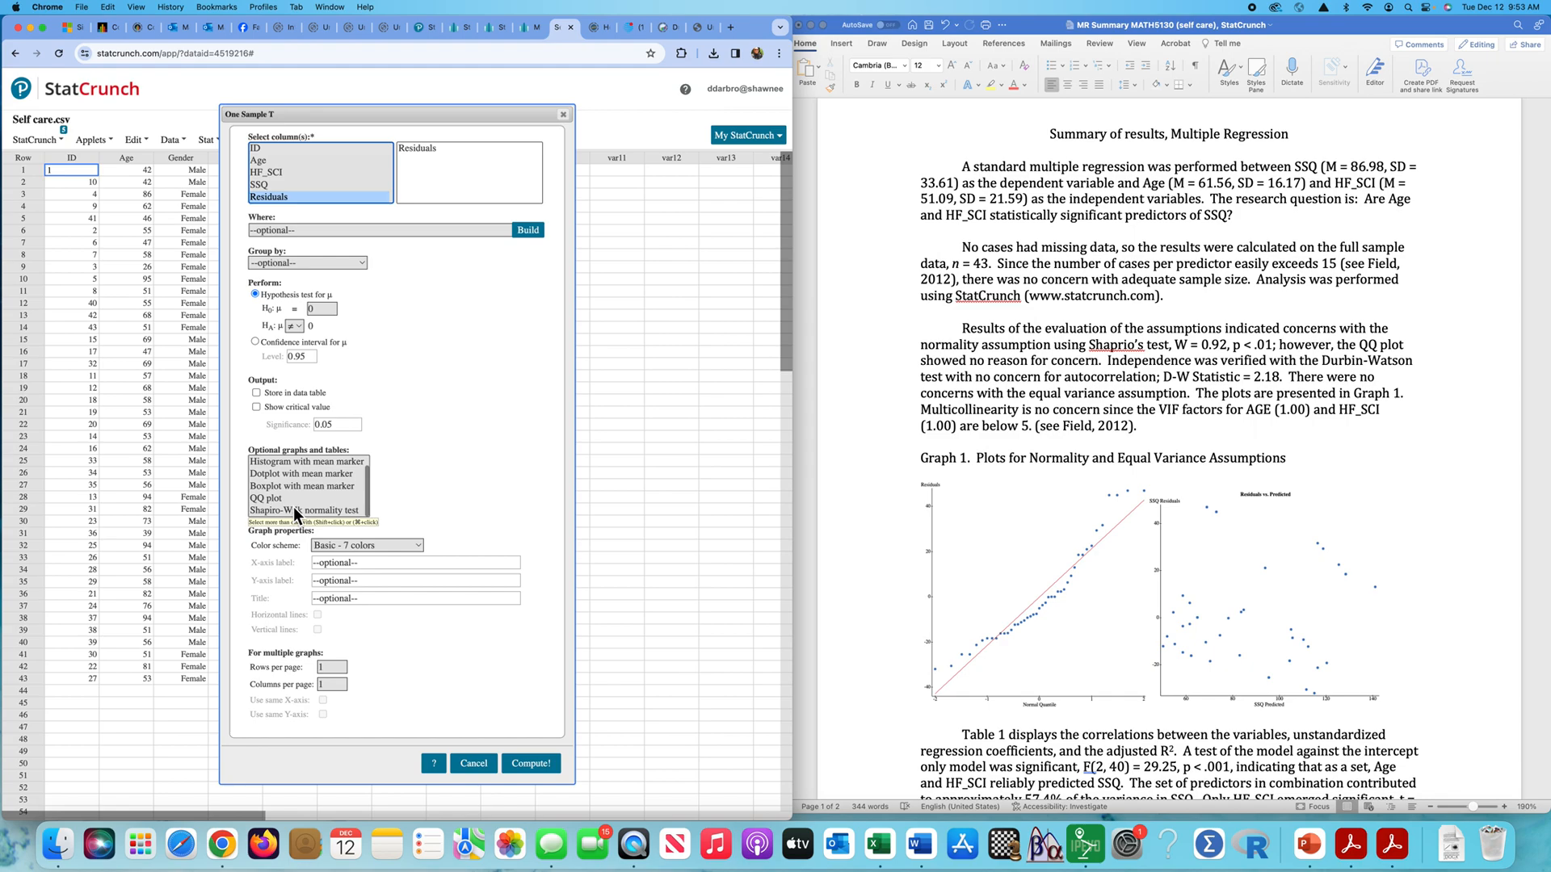
click(295, 510)
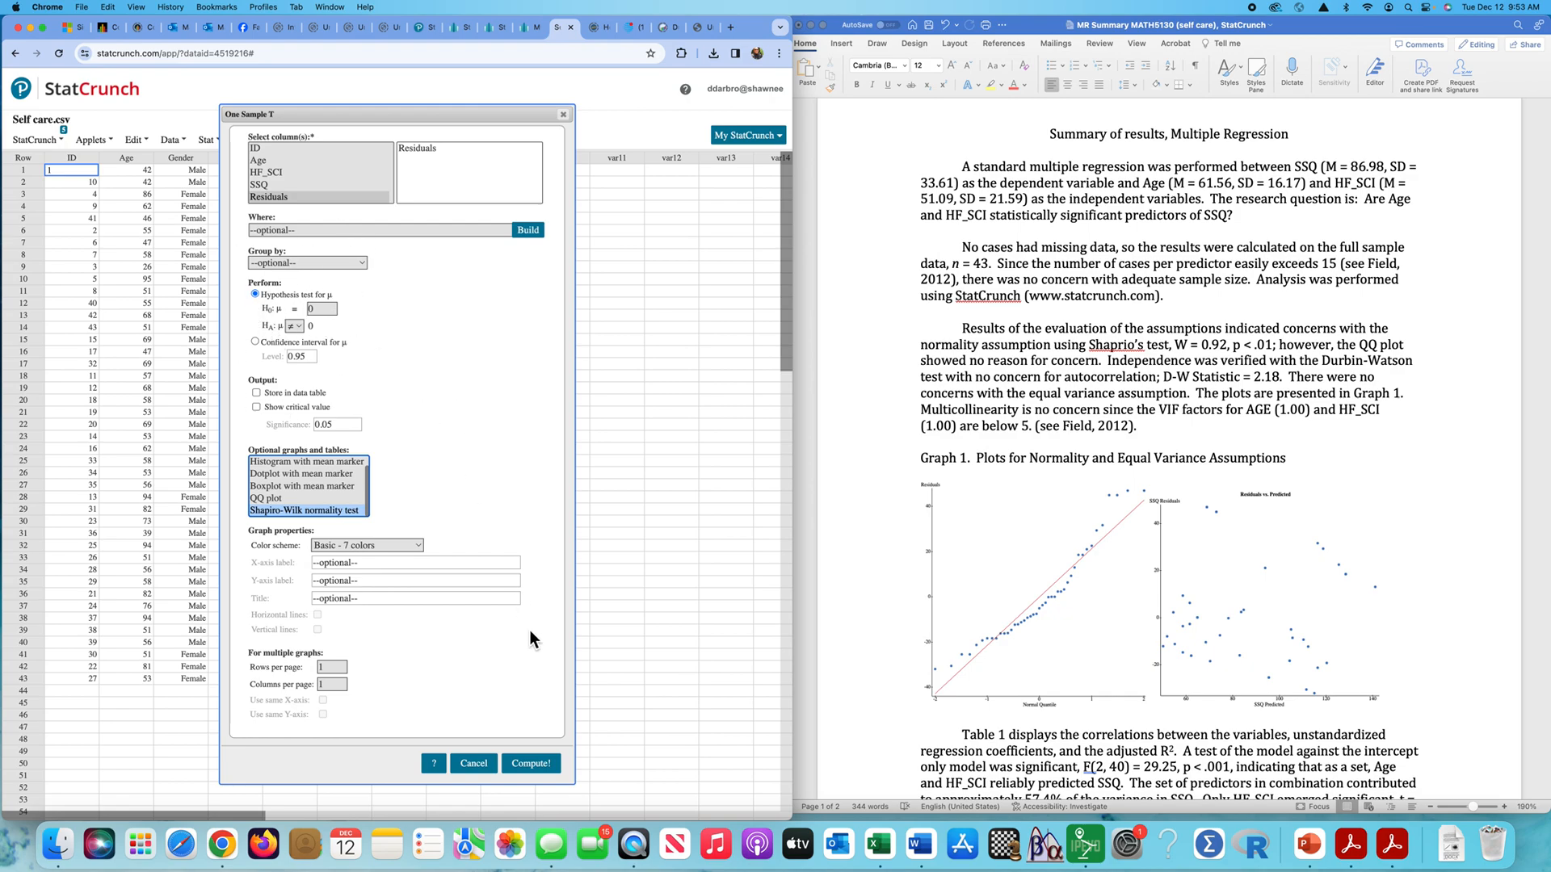
click(536, 770)
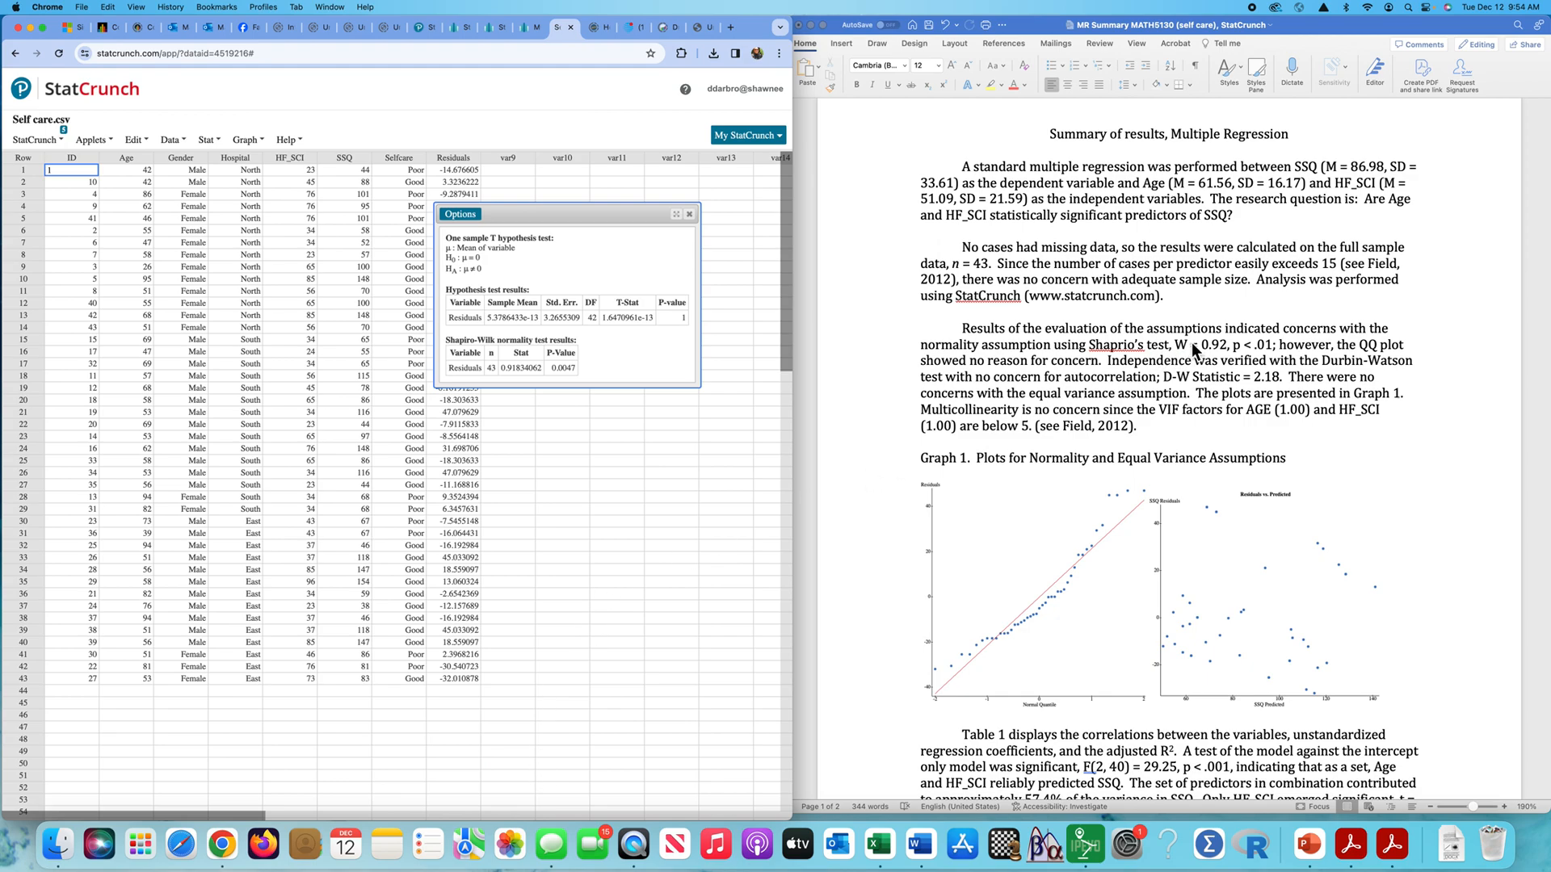
double_click(569, 372)
click(691, 215)
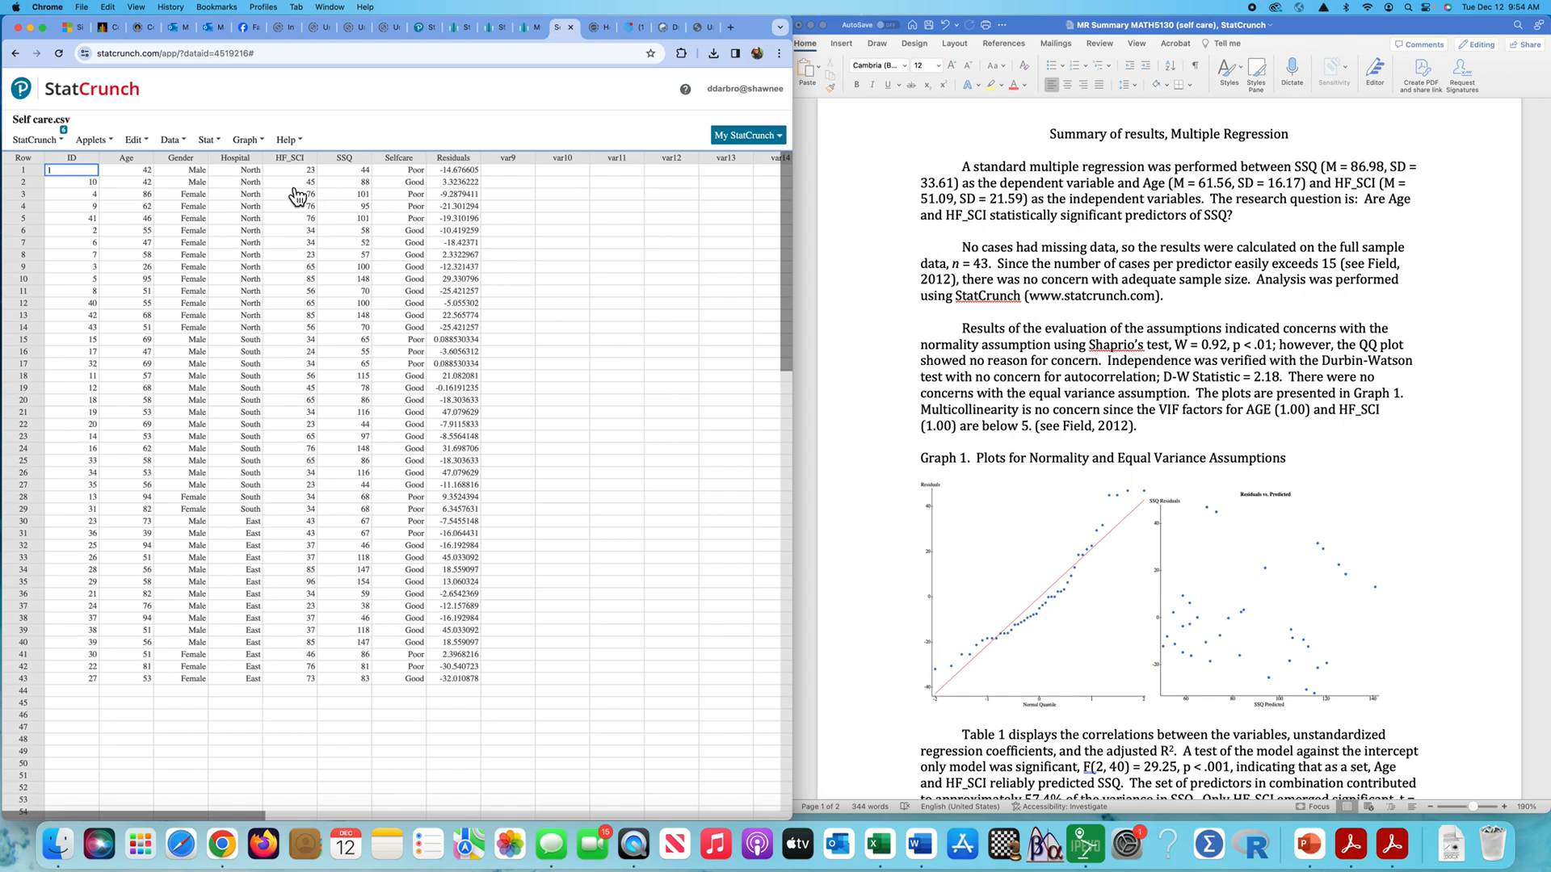
- Create a QQ plot of the Residuals column, examine its fit to the line, and close the plot
click(219, 141)
click(255, 143)
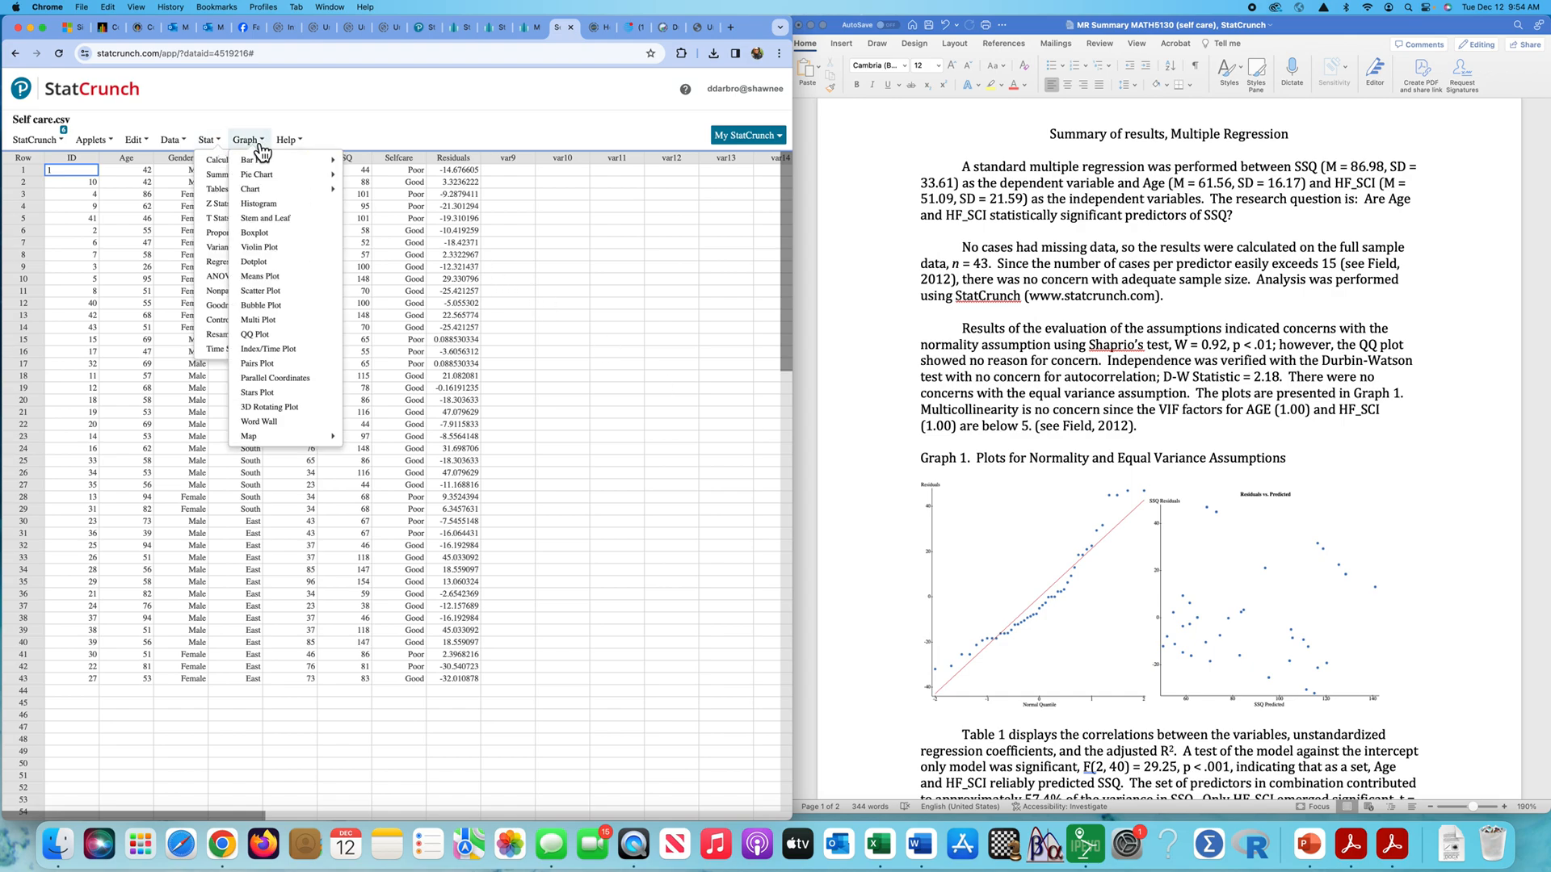
click(267, 336)
click(273, 290)
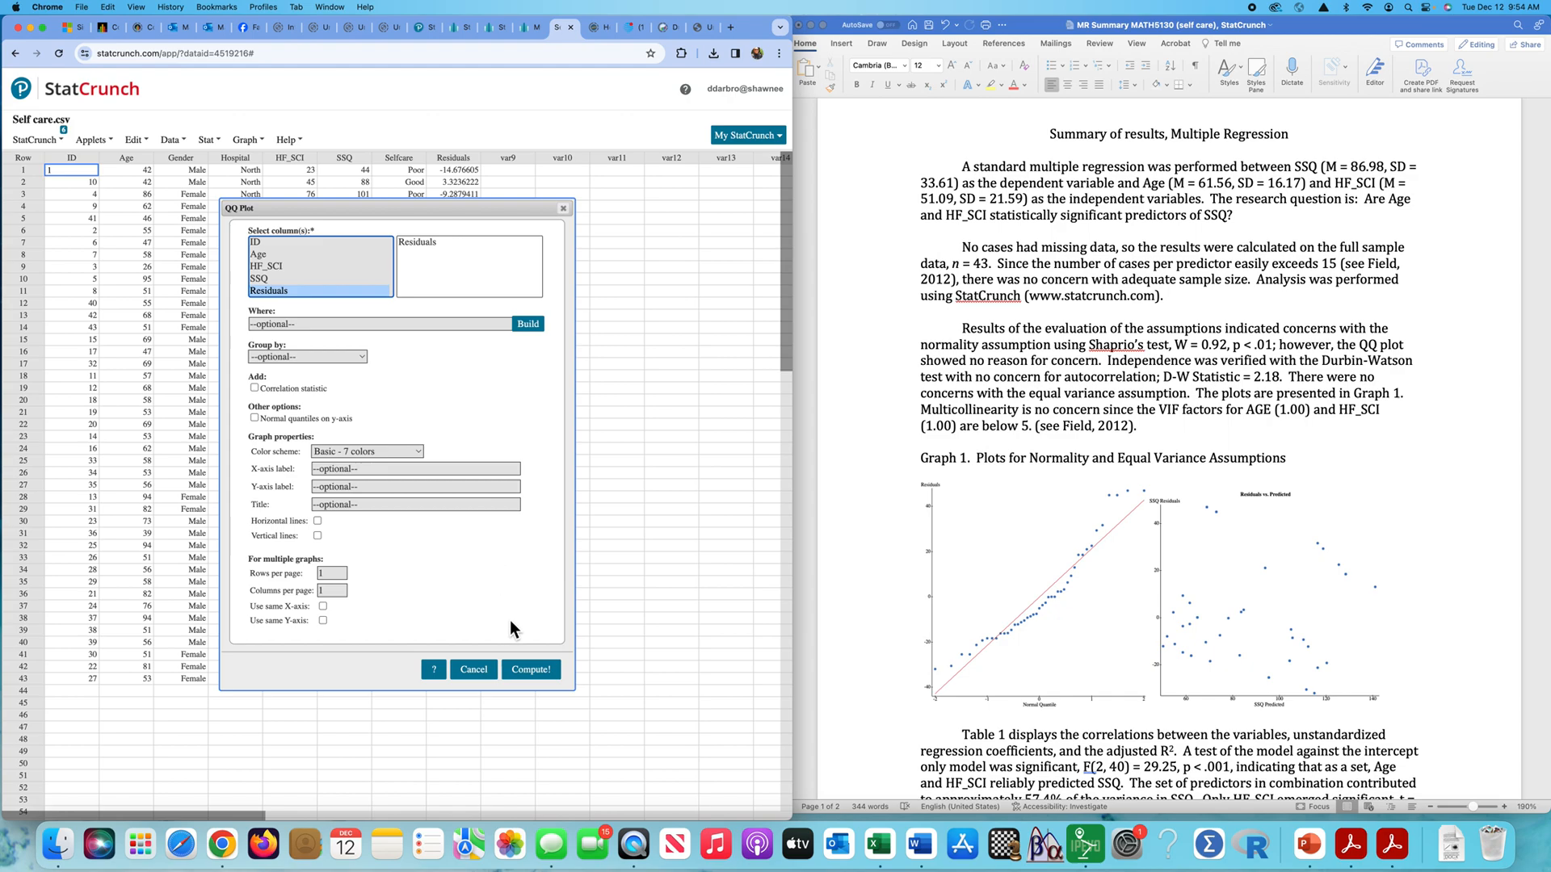
click(533, 671)
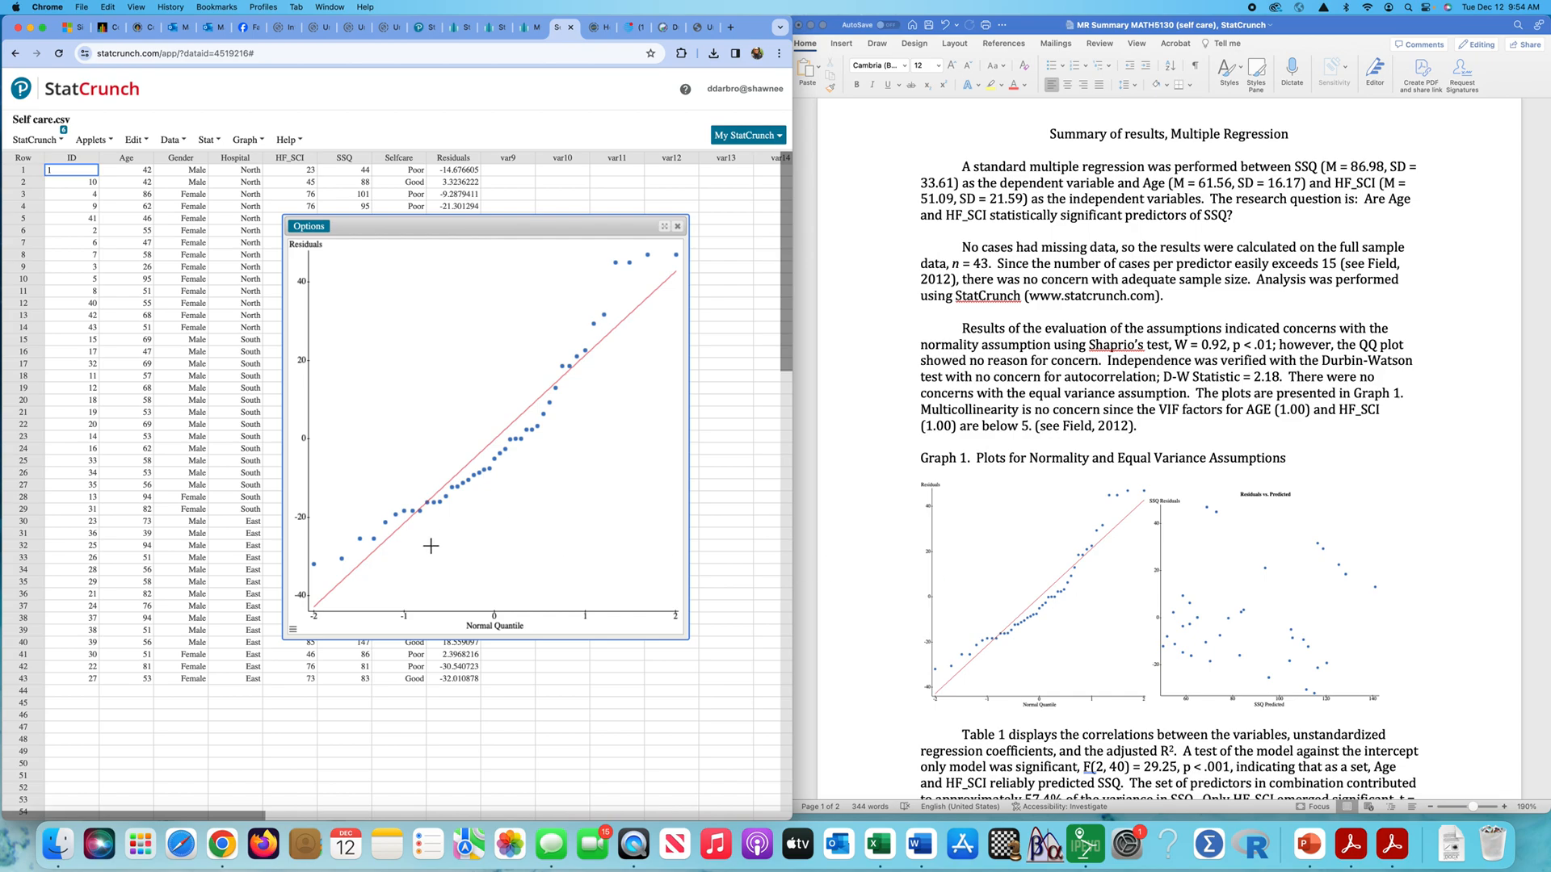
mouse_move(516, 447)
mouse_move(621, 271)
click(678, 226)
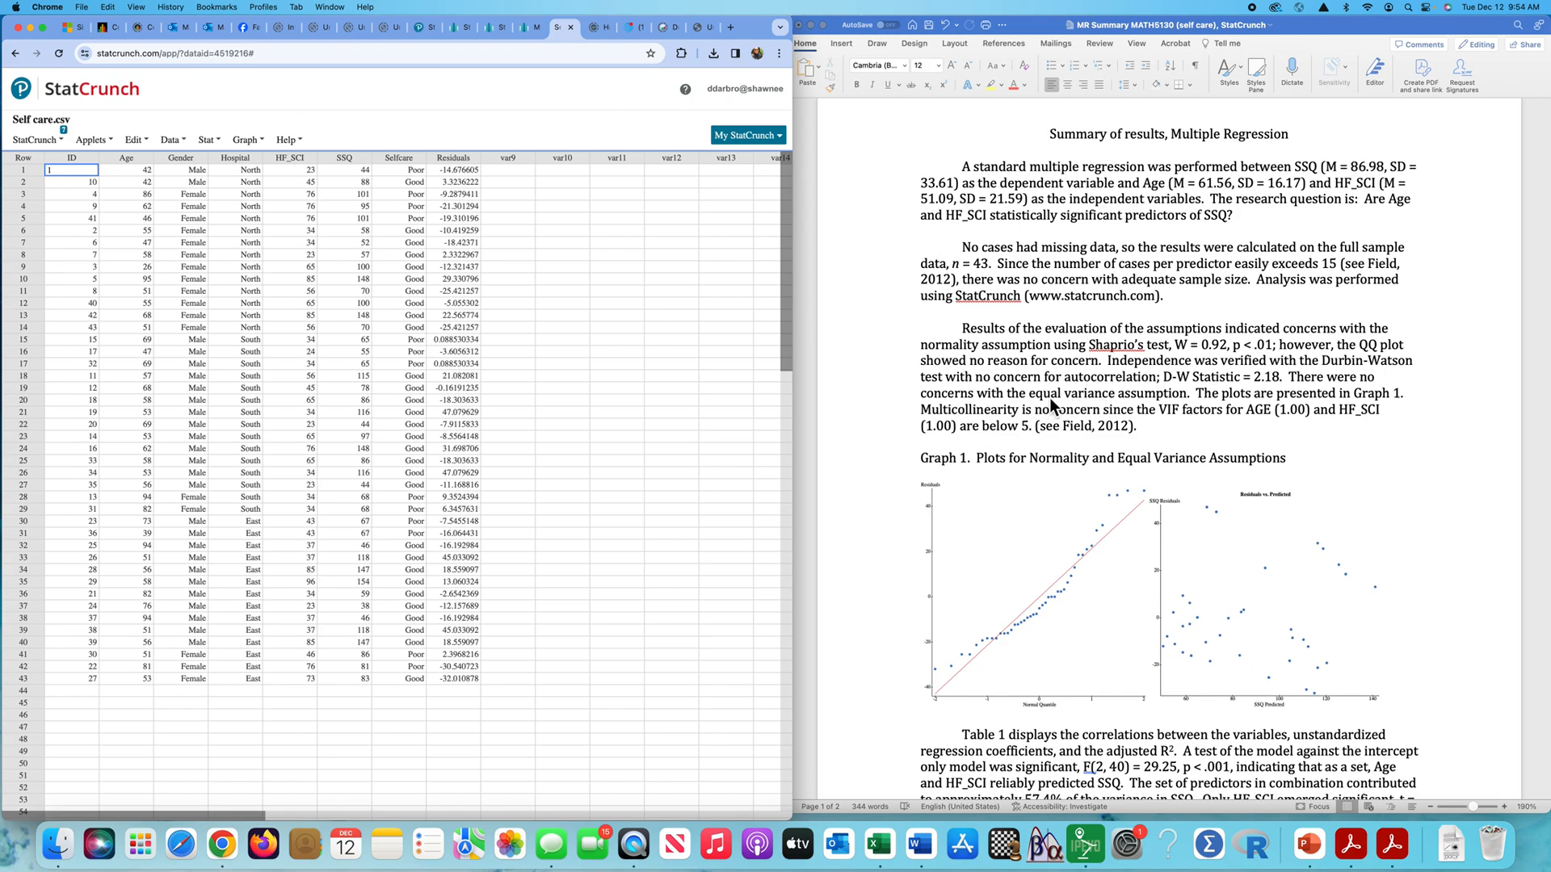
- In the Word summary, delete the closing sentences of the assumptions paragraph about the plots in Graph 1 and multicollinearity
click(1170, 426)
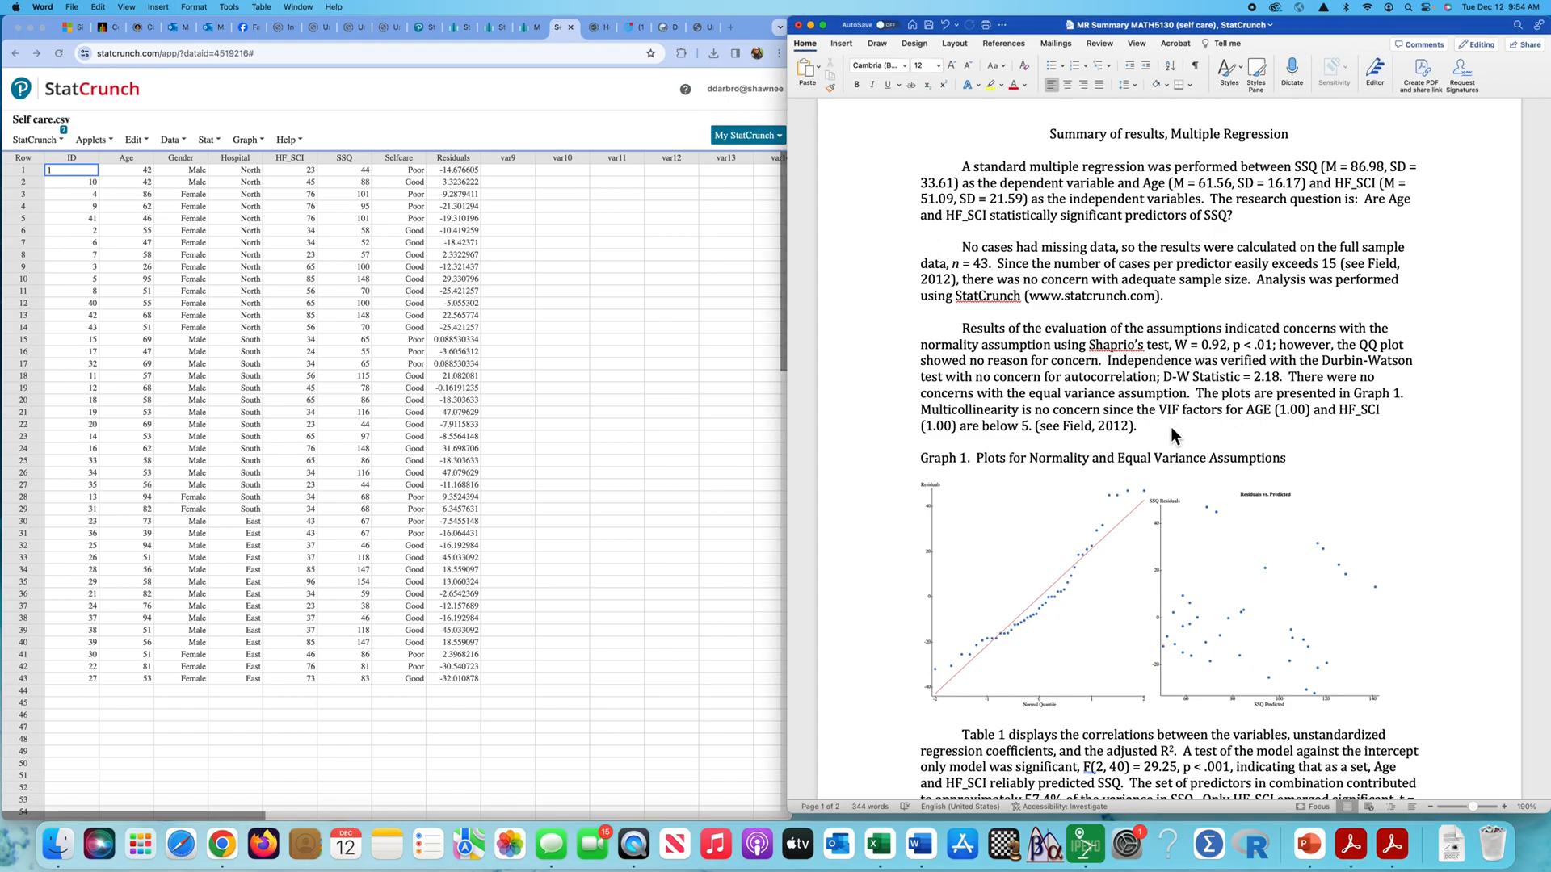
drag(1140, 428, 1203, 402)
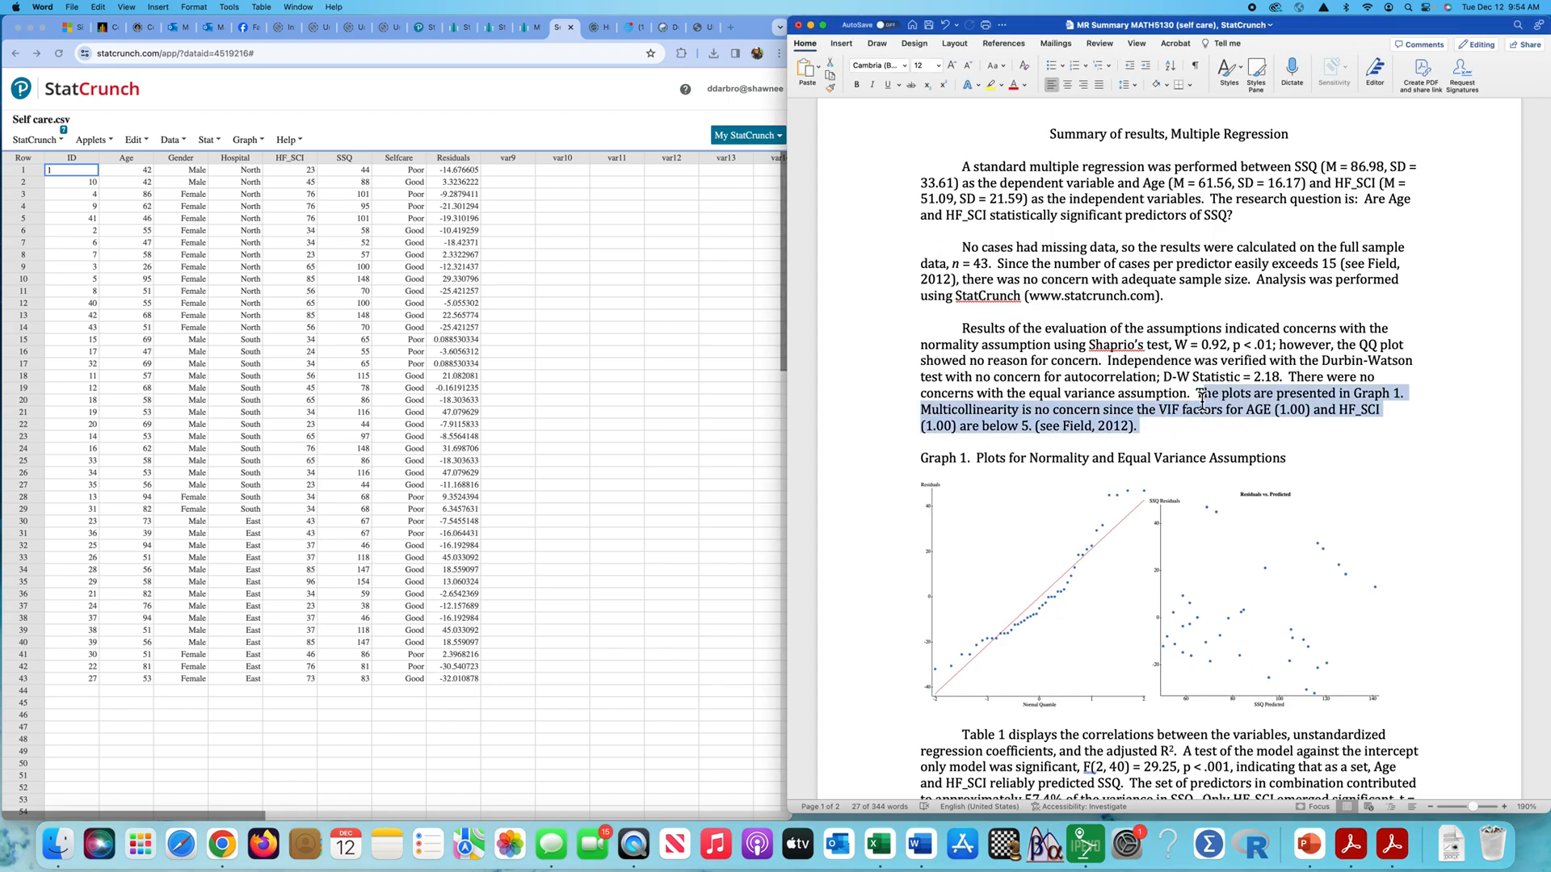
key(BackSpace)
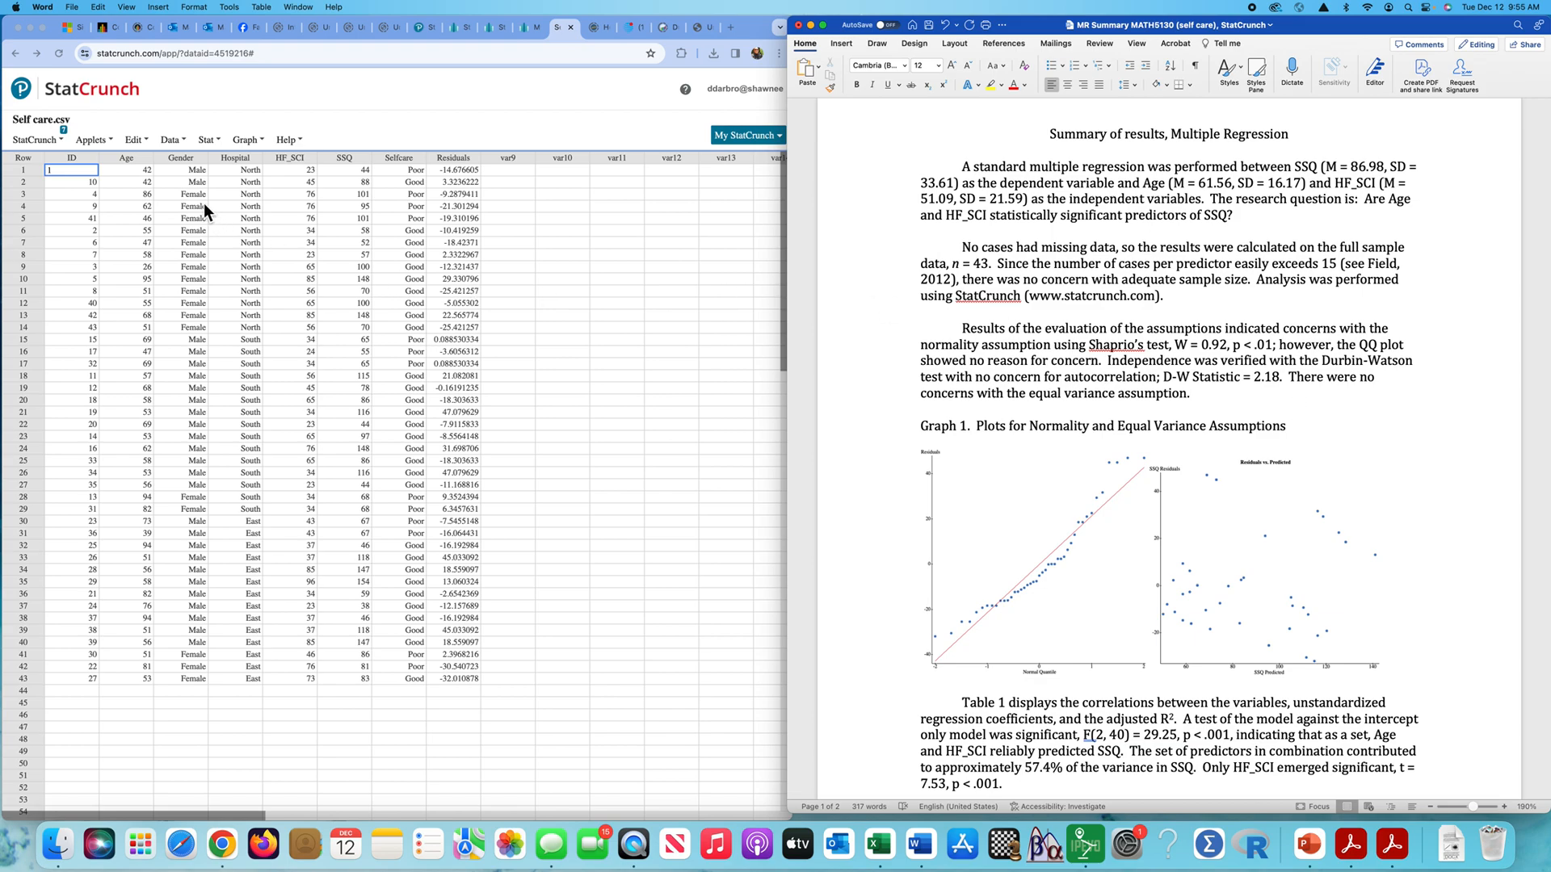
- Reopen the first stored multiple linear regression result in StatCrunch, go back to its first page, and check the Durbin-Watson statistic
click(63, 142)
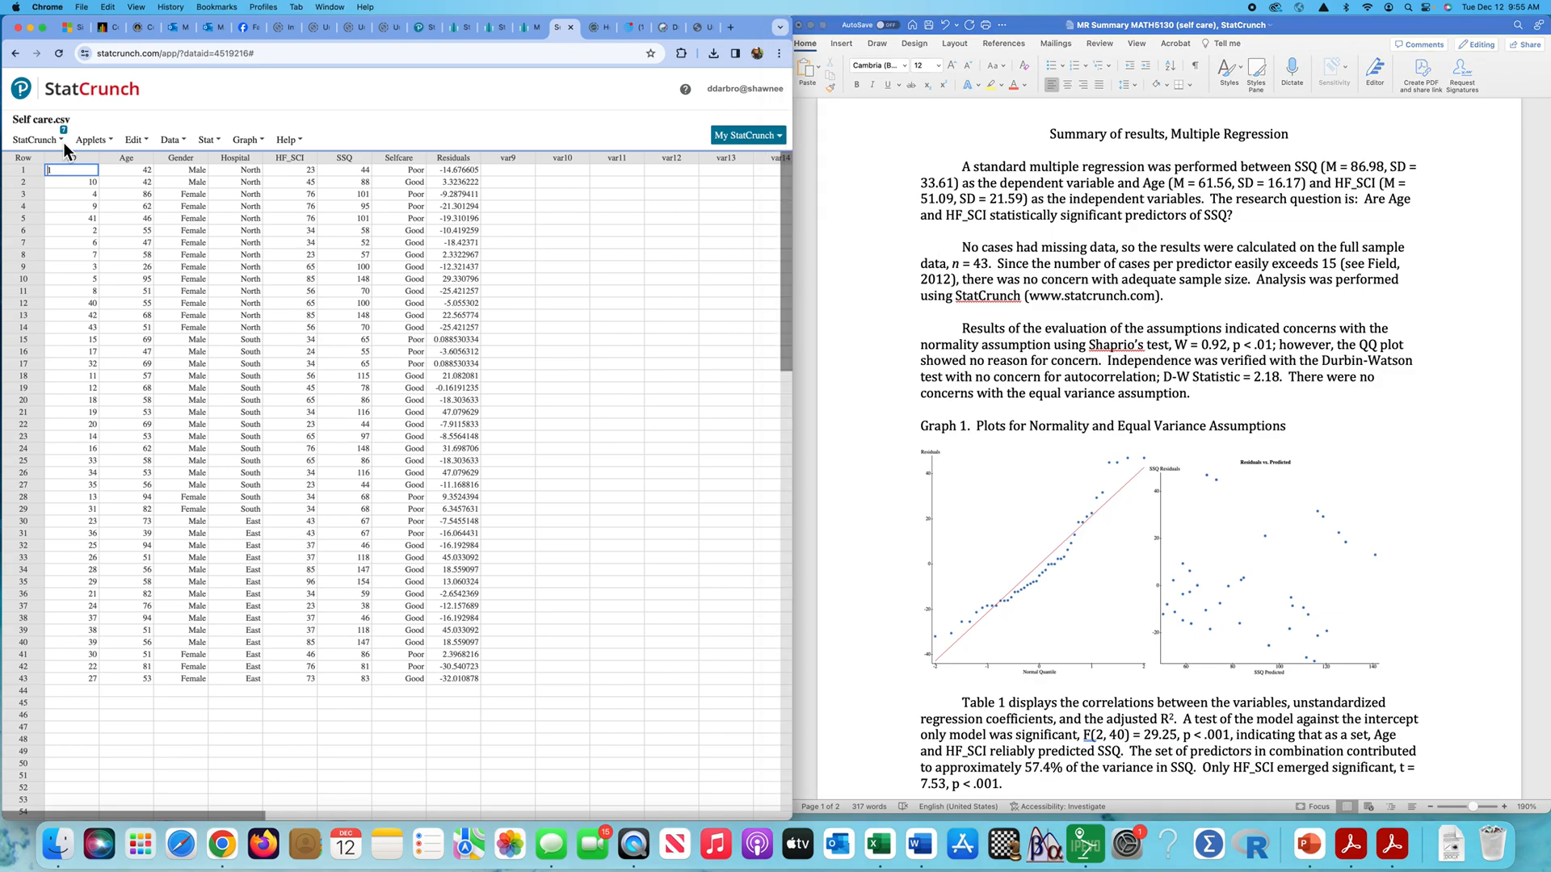
click(61, 140)
mouse_move(75, 190)
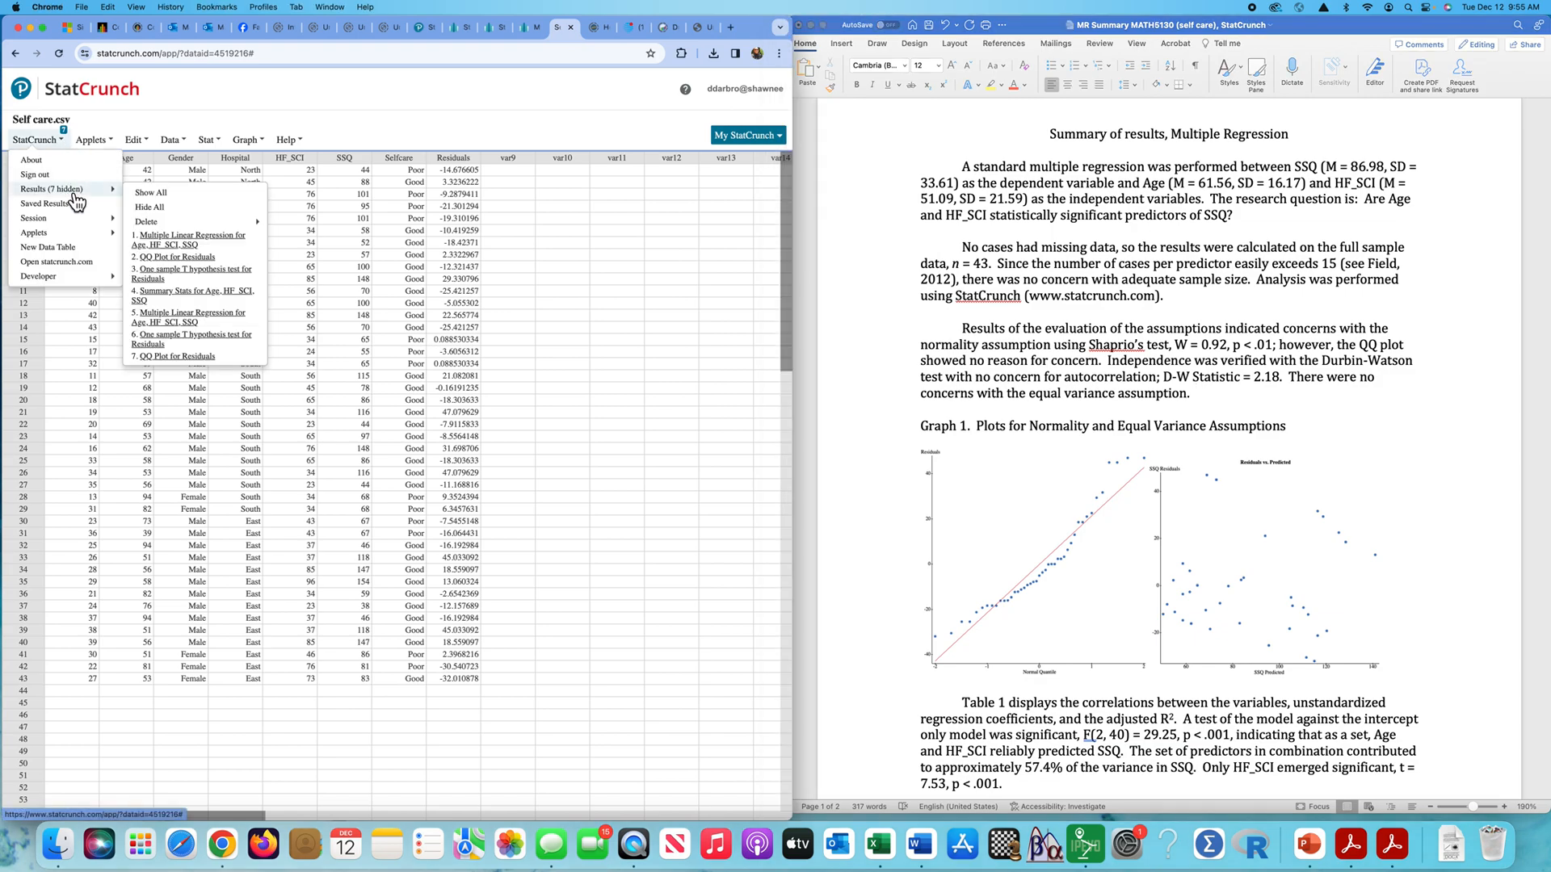
click(177, 245)
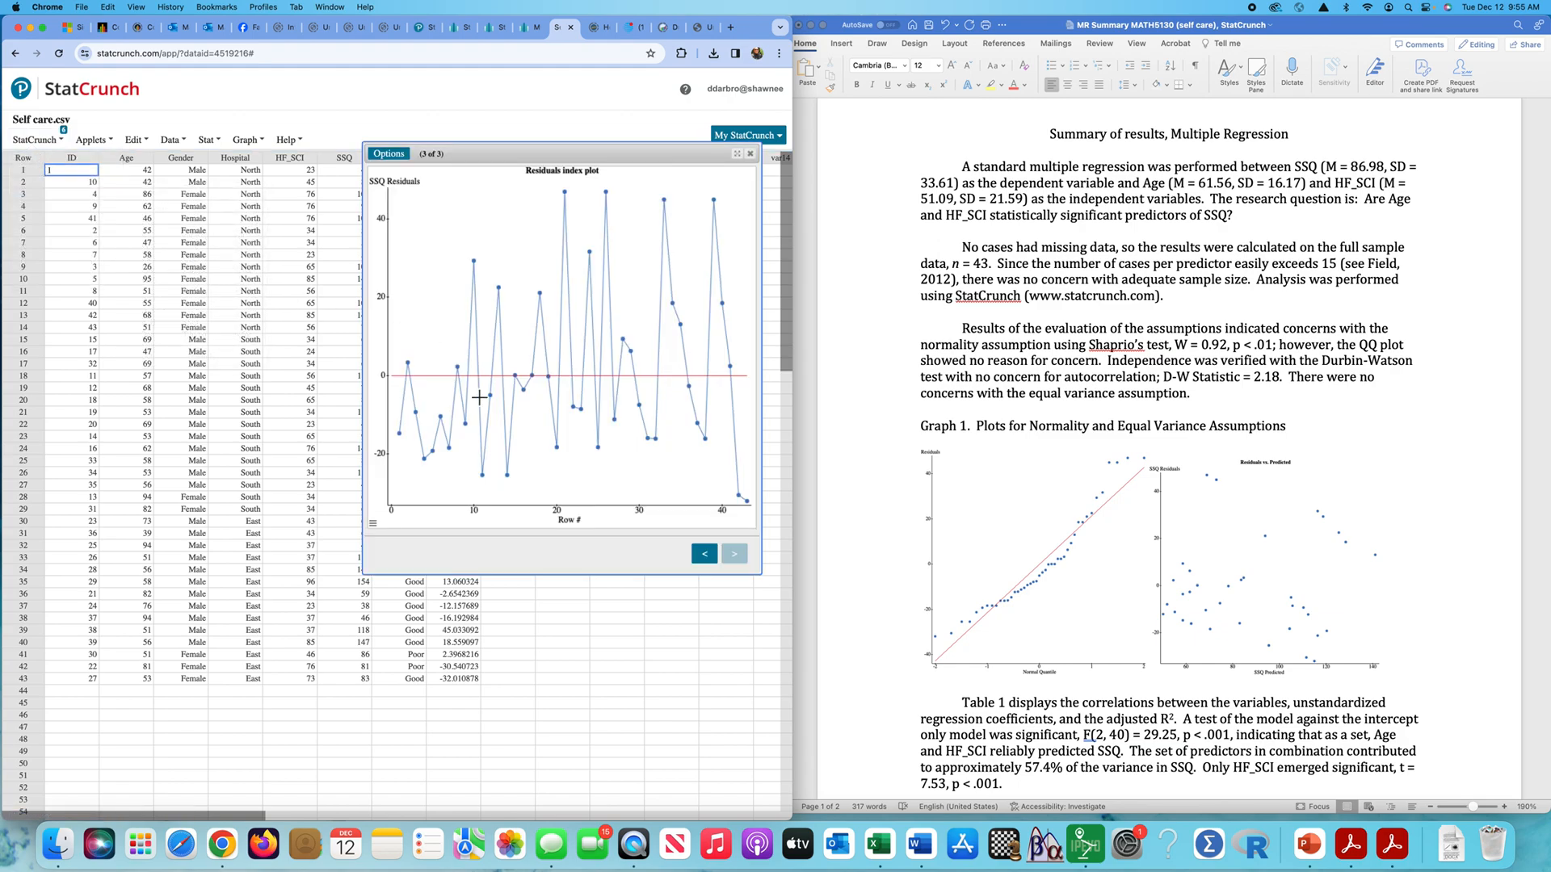
click(707, 558)
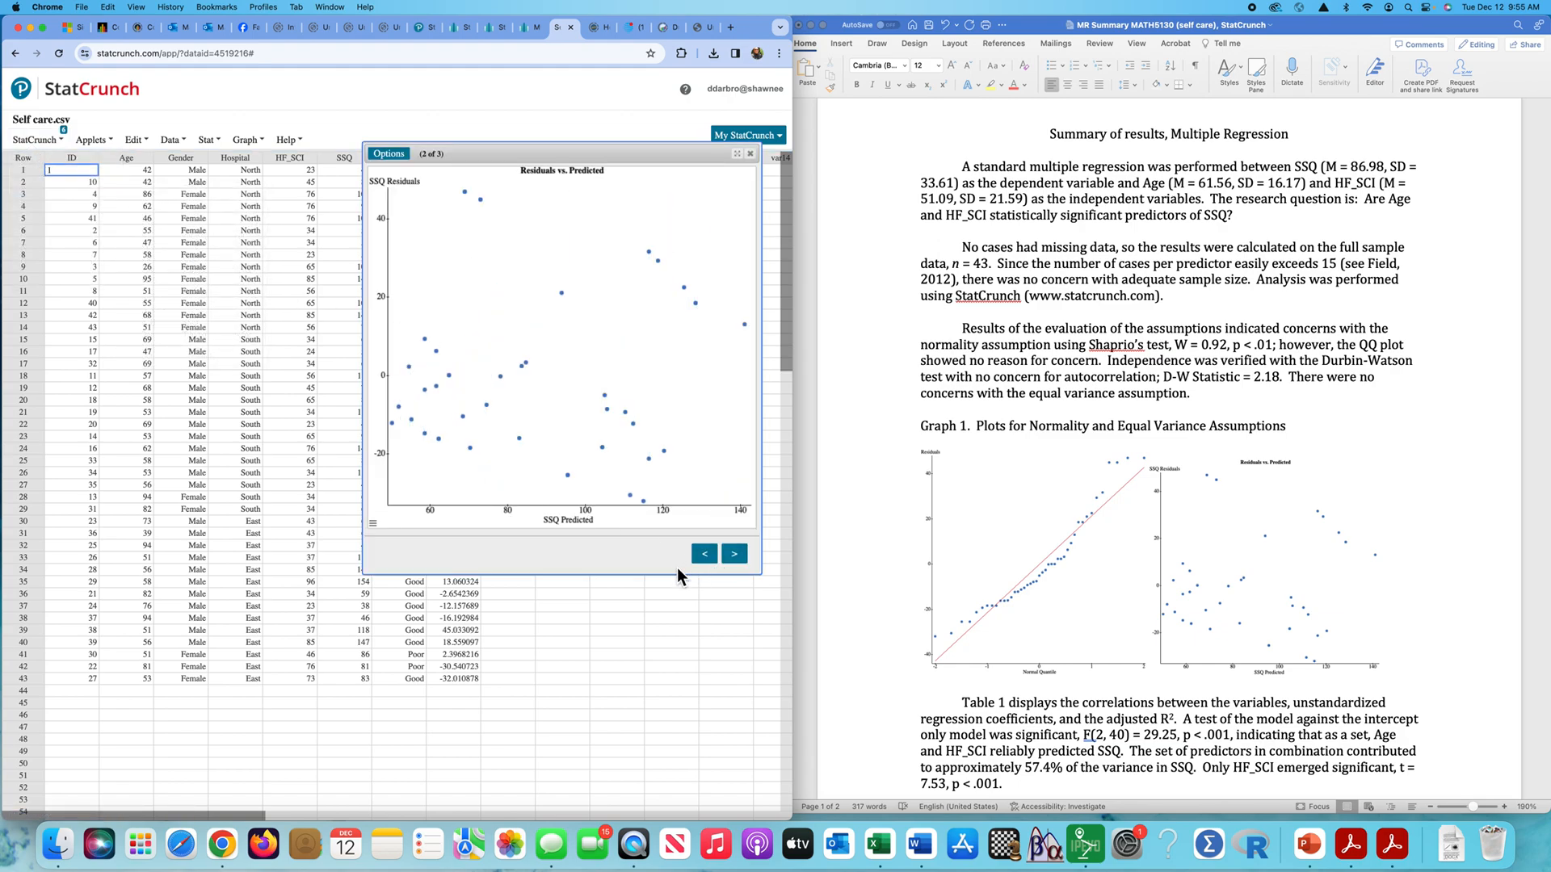
click(705, 557)
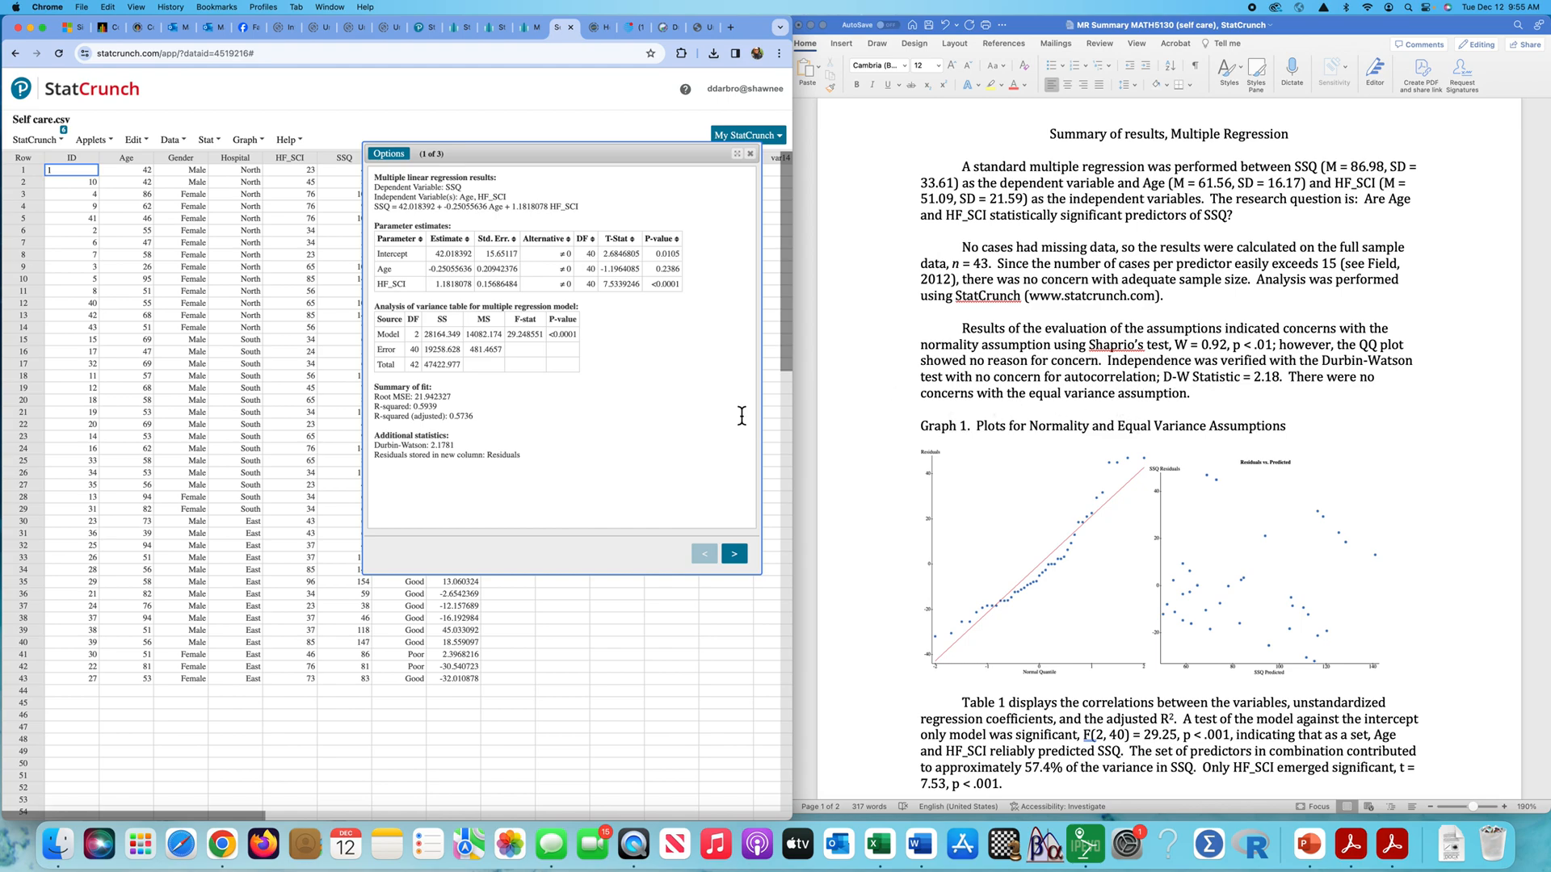
double_click(443, 447)
- Check the regression's model and error degrees of freedom, F-stat and P-value against the F test reported in the Word summary
scroll(1168, 389, down, 3)
scroll(1168, 389, down, 5)
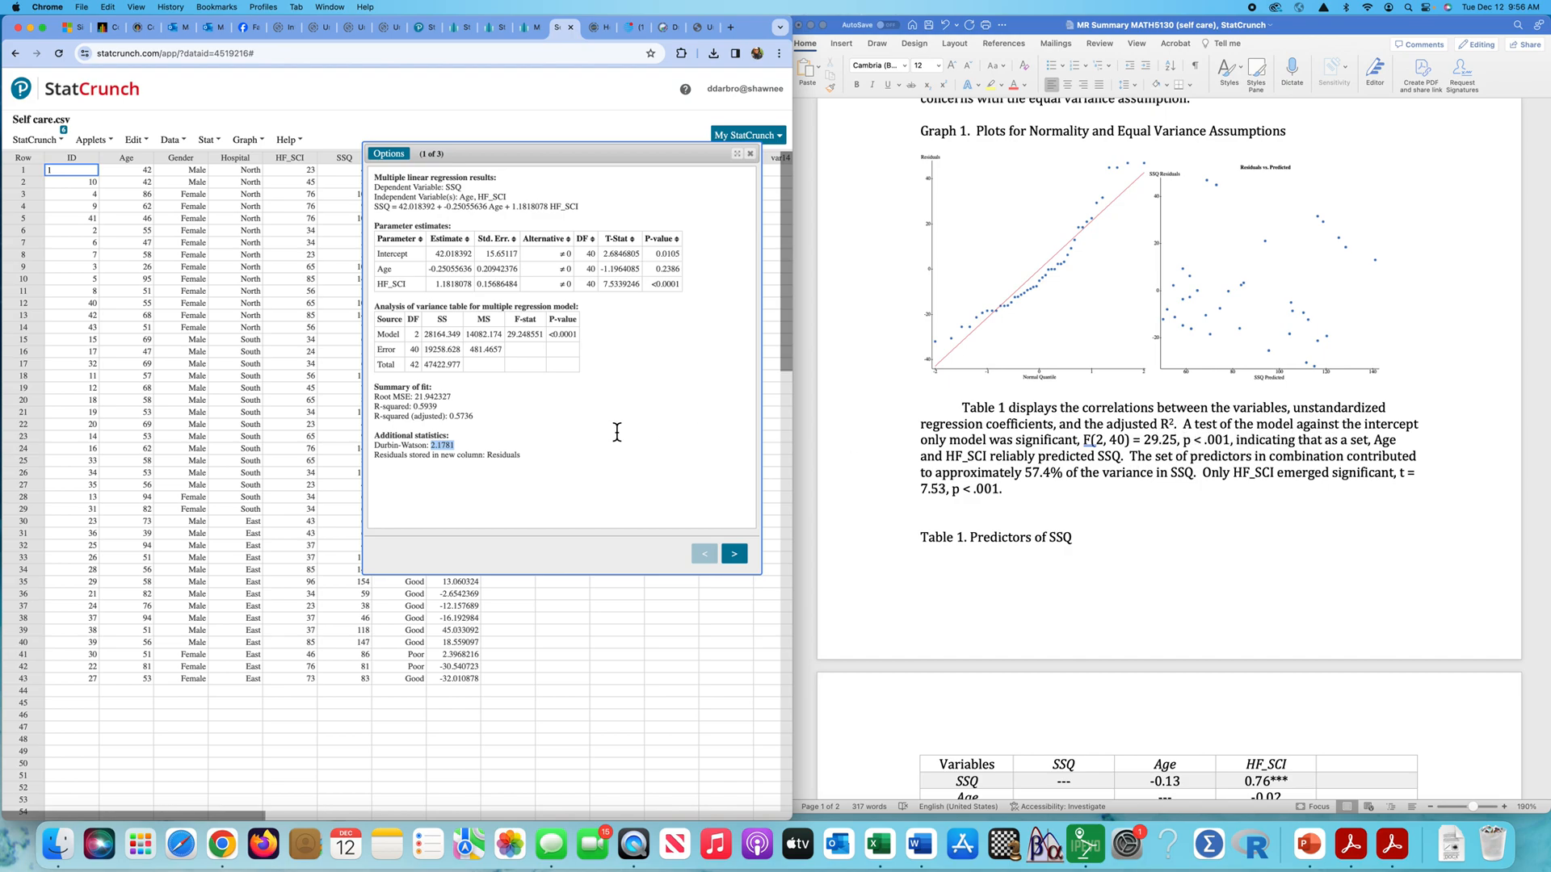
double_click(417, 335)
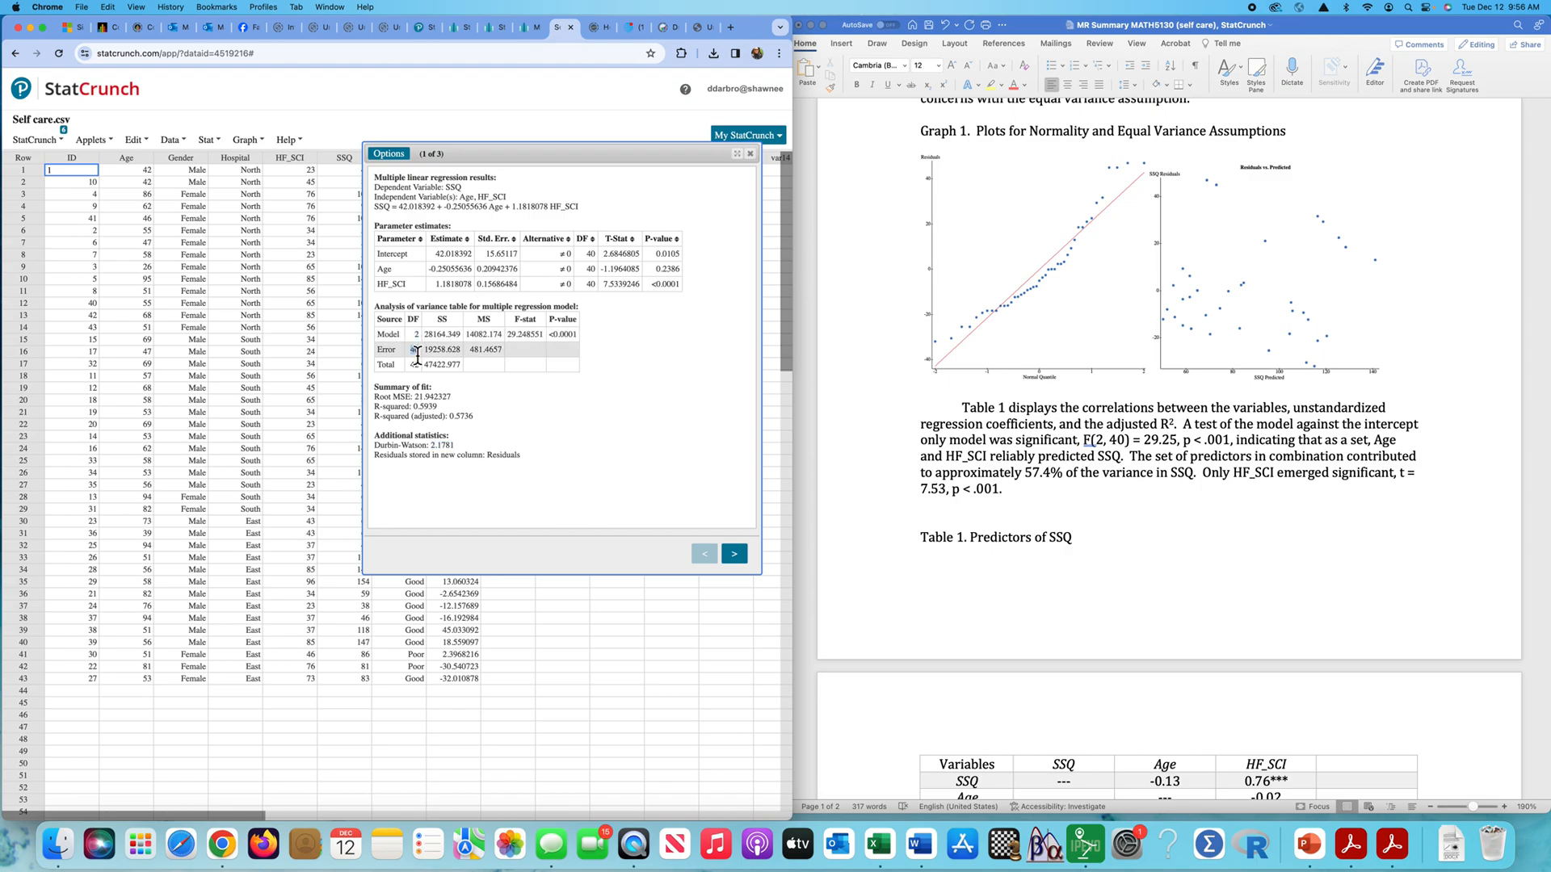
double_click(415, 350)
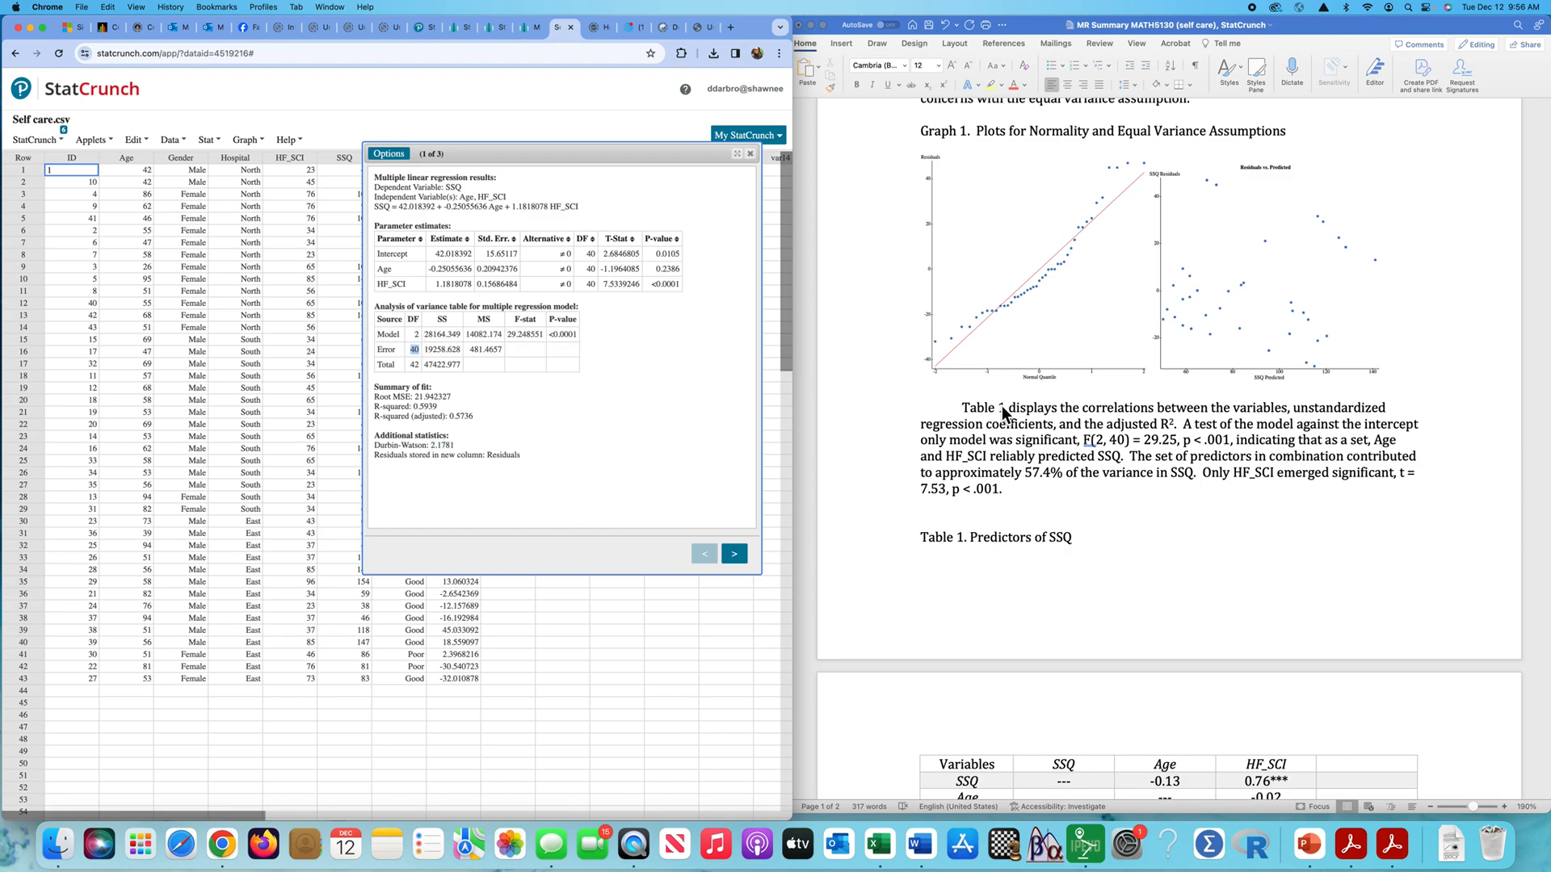
double_click(524, 334)
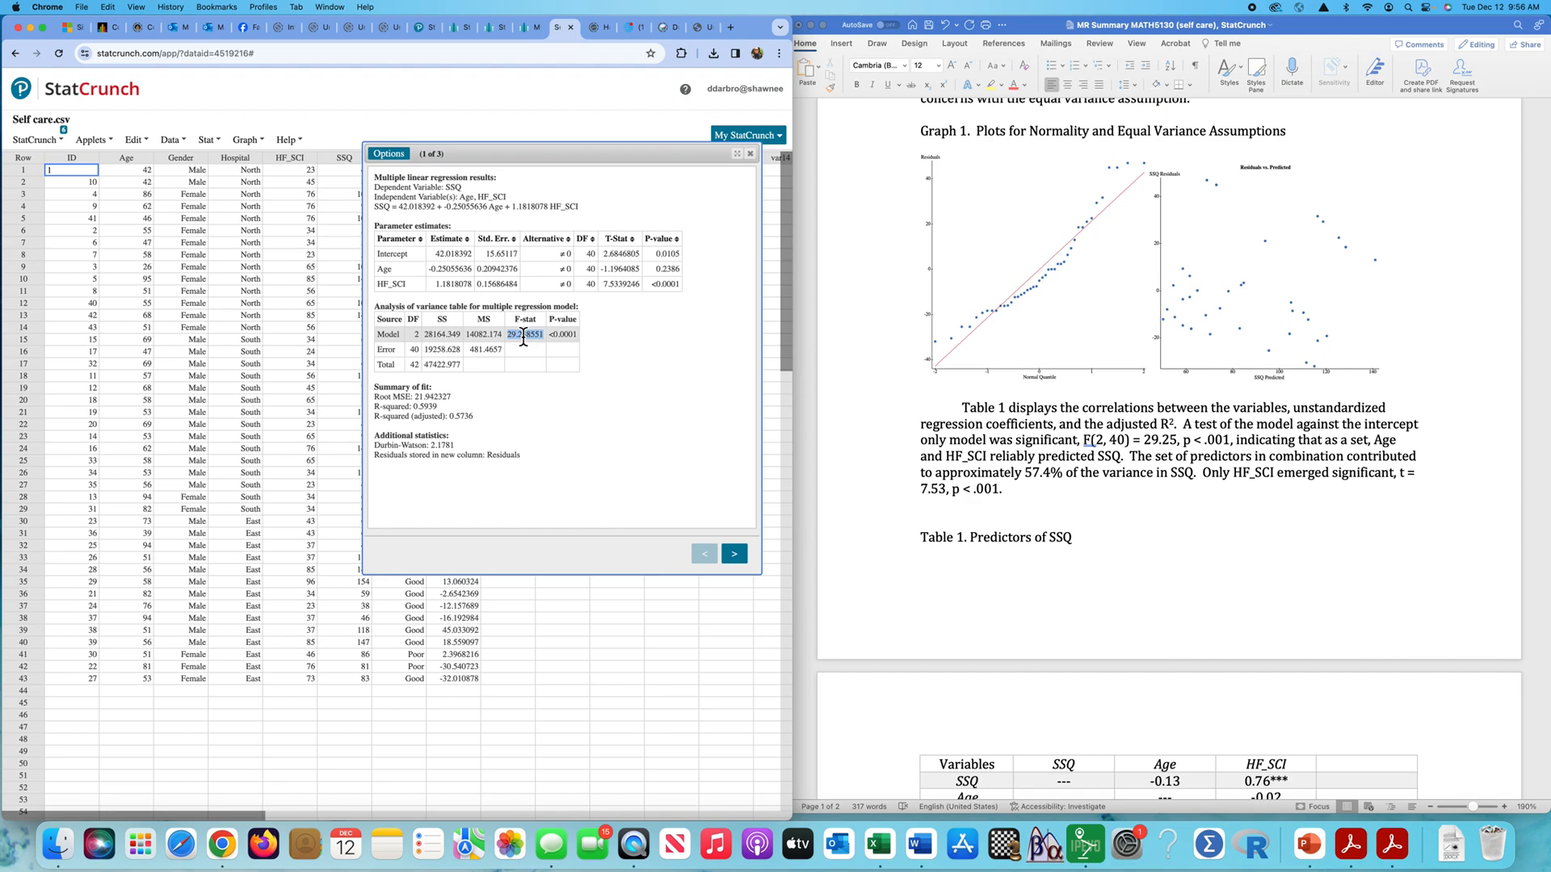
double_click(569, 335)
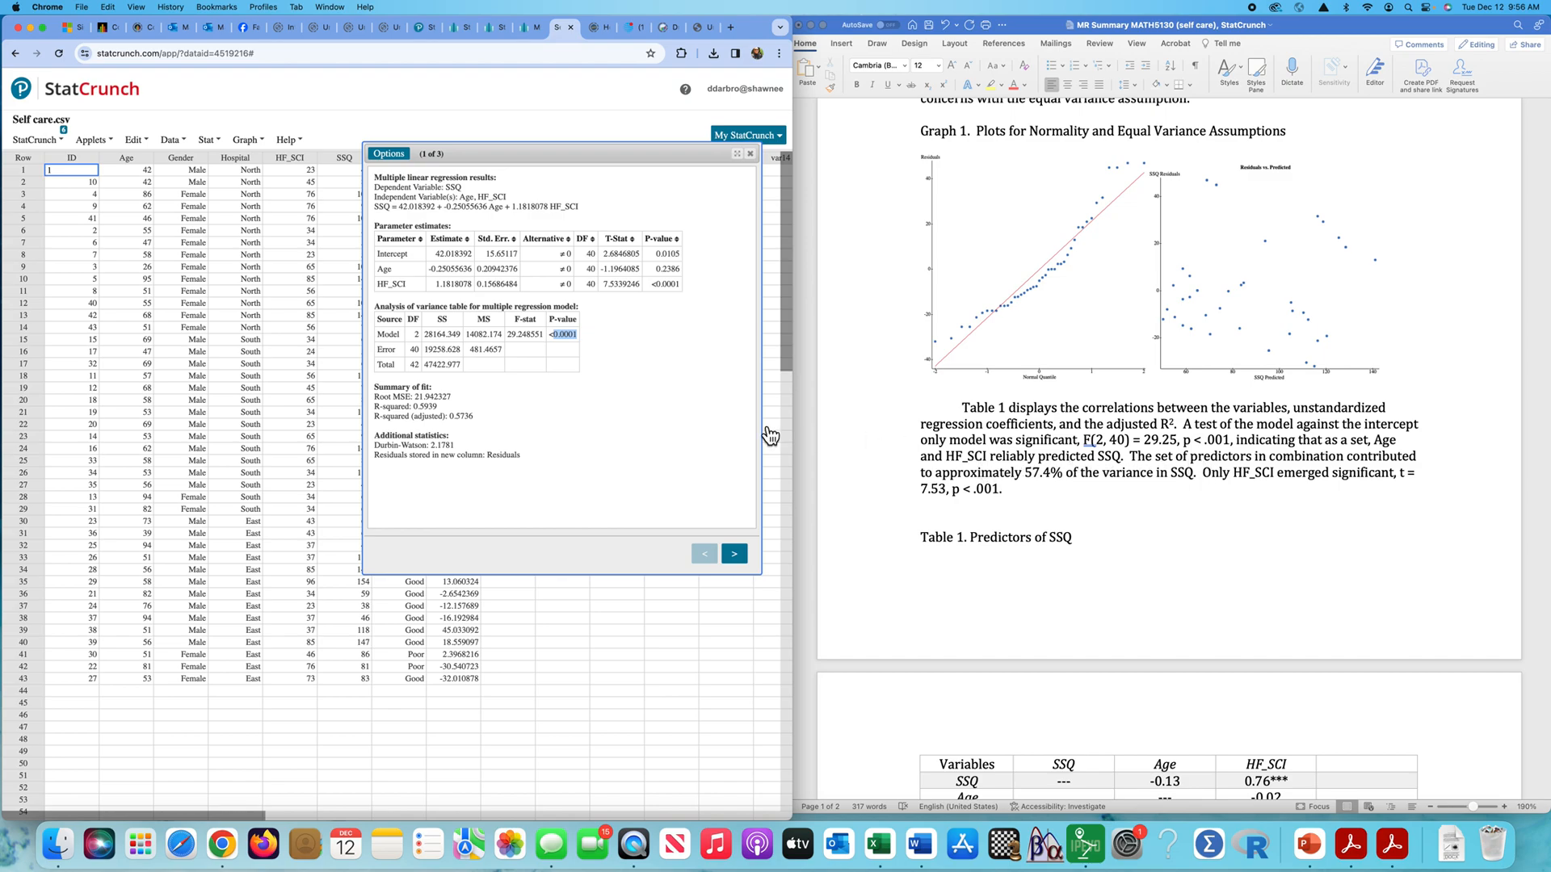
- Examine the parameter estimates table, especially the HF_SCI row, against the significant predictor reported in the summary
drag(374, 225, 672, 283)
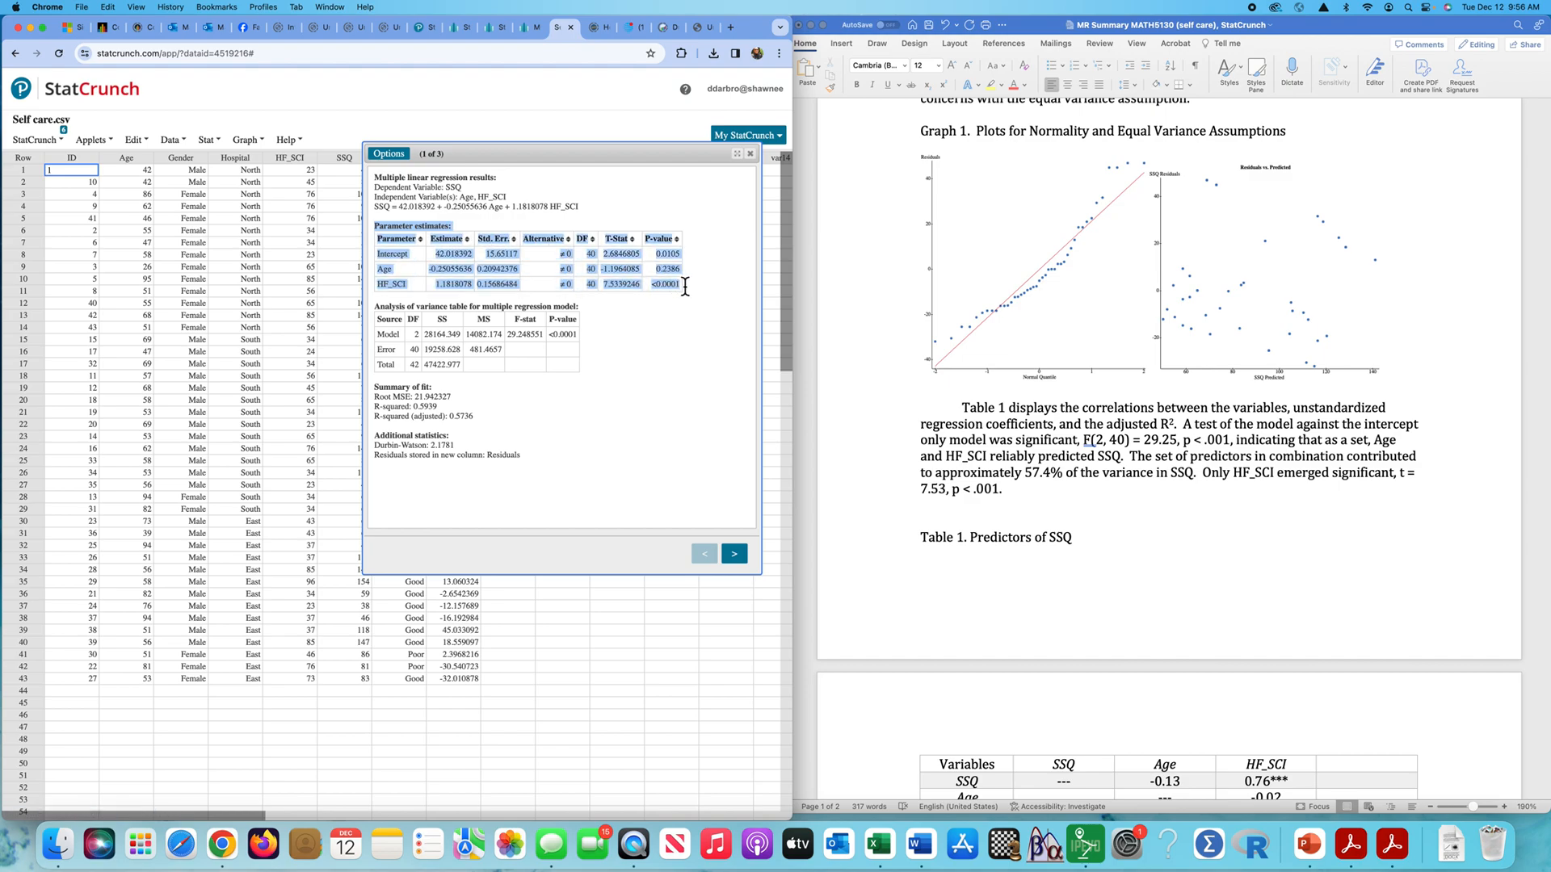
click(715, 304)
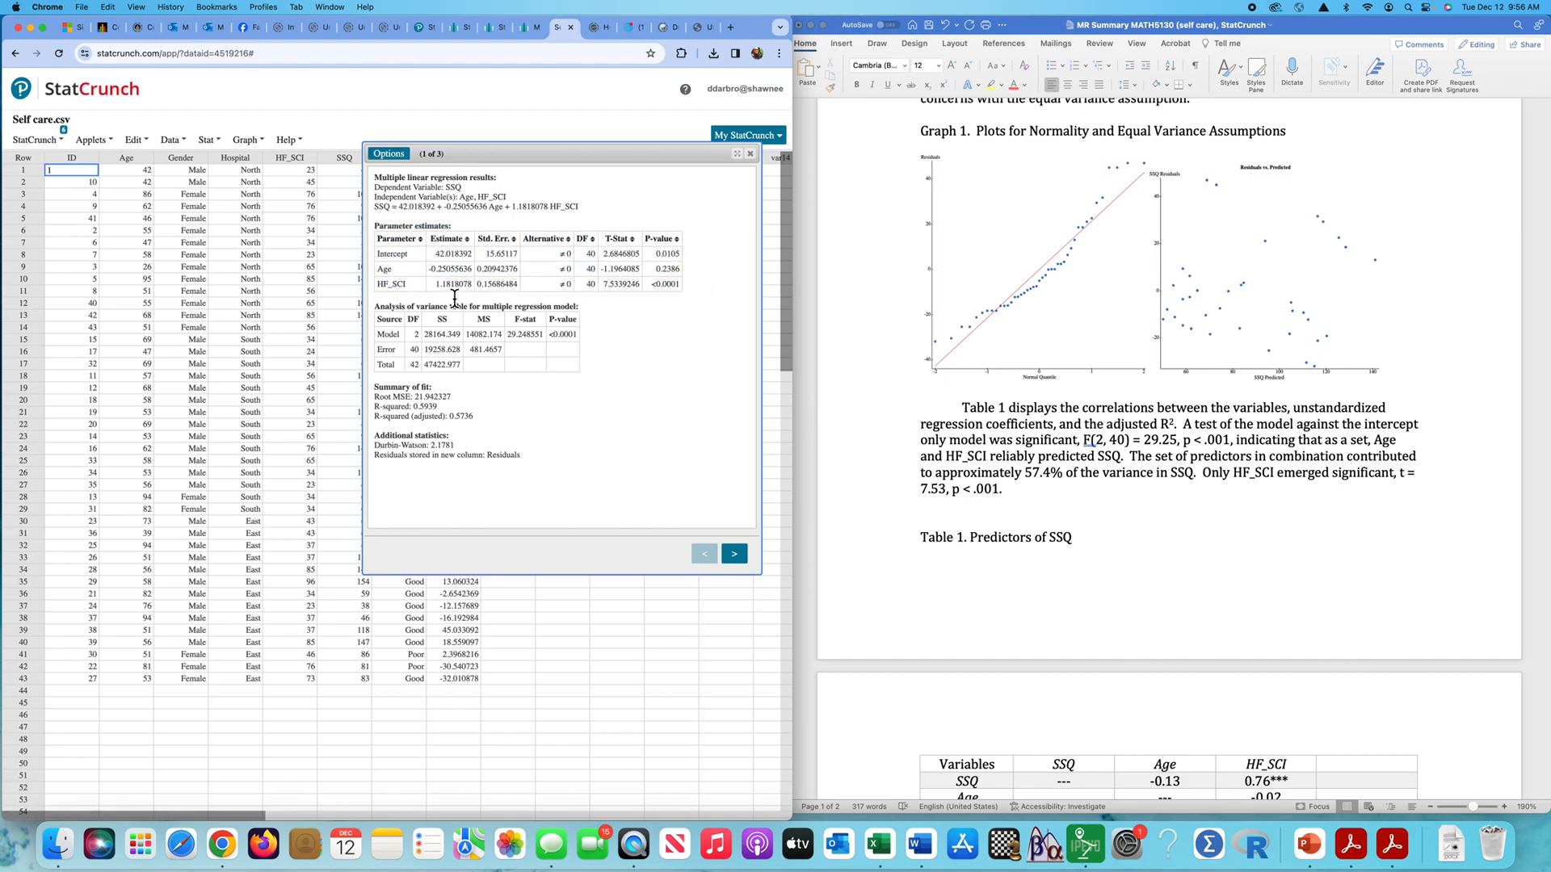
drag(379, 289, 681, 289)
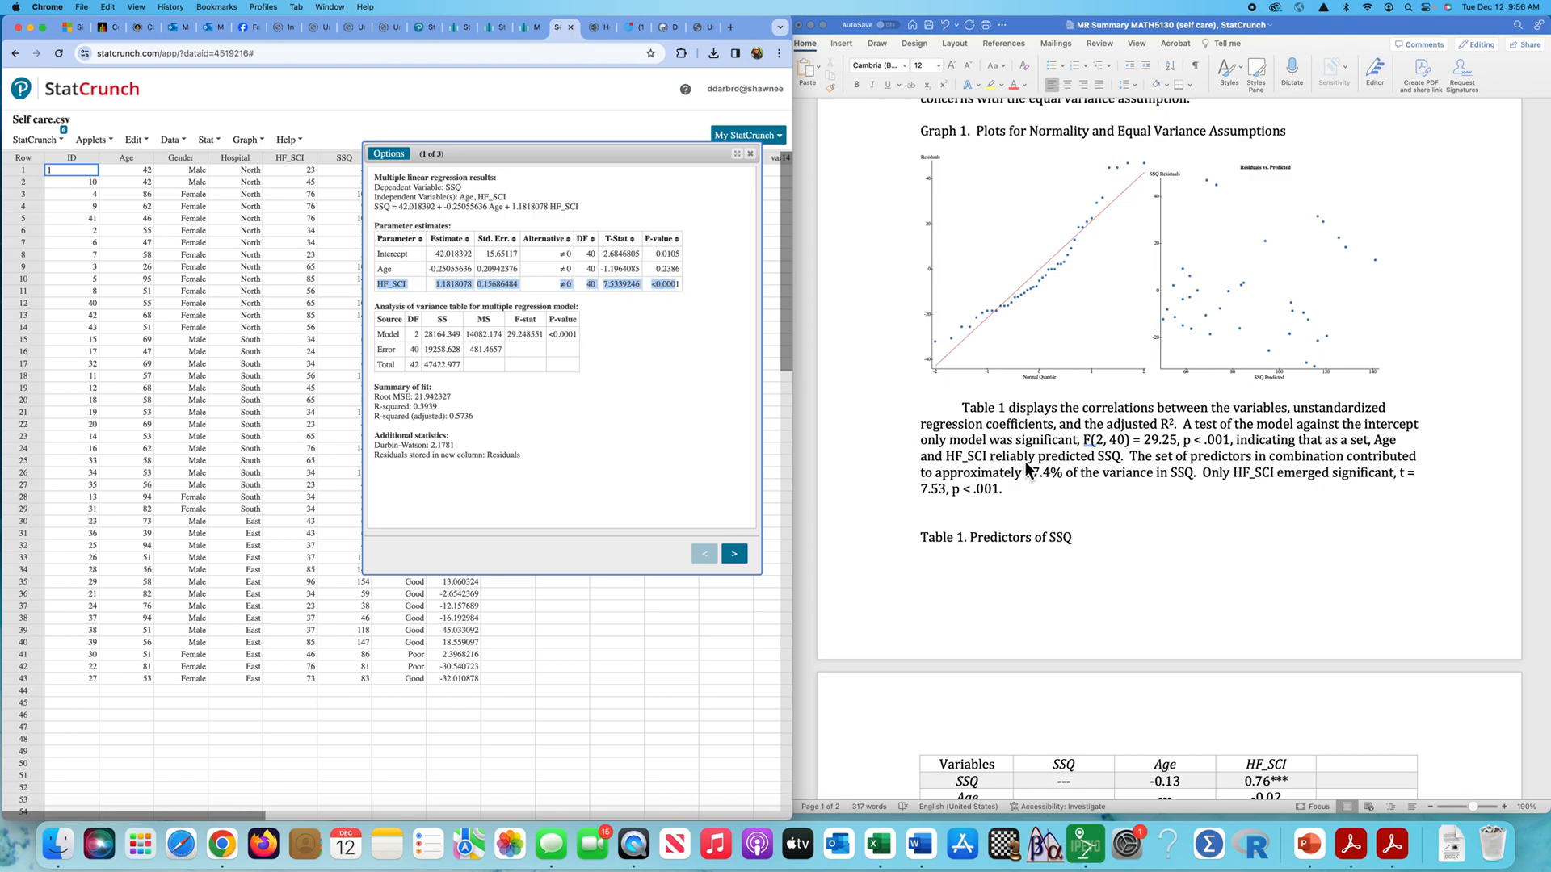
scroll(1106, 471, down, 2)
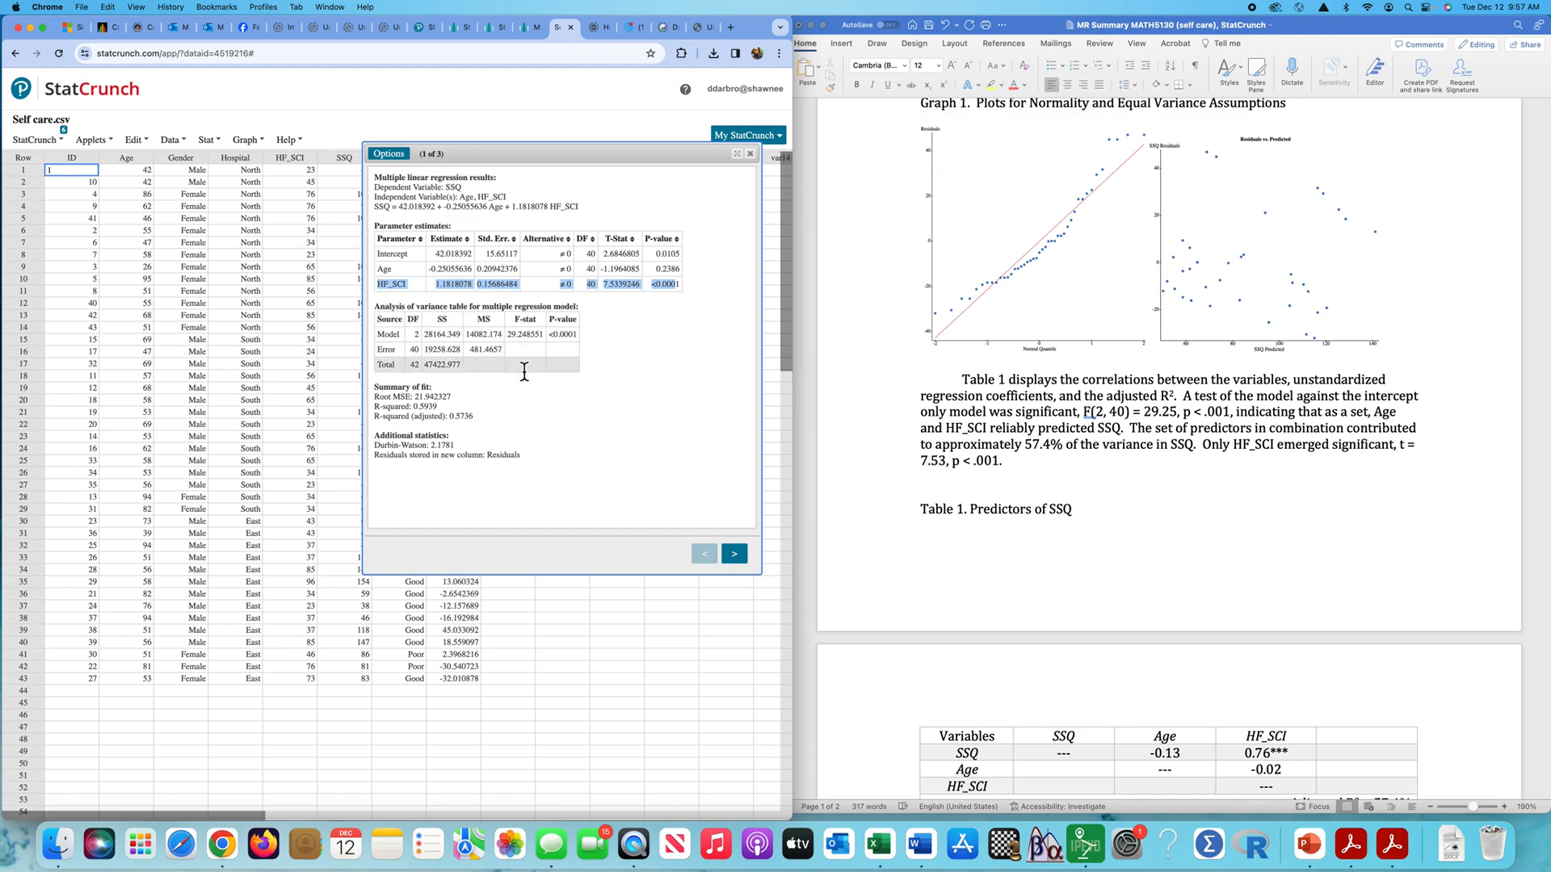
- Compare the adjusted R-squared with the R-squared, and check the T-Stat and P-value of HF_SCI
double_click(462, 416)
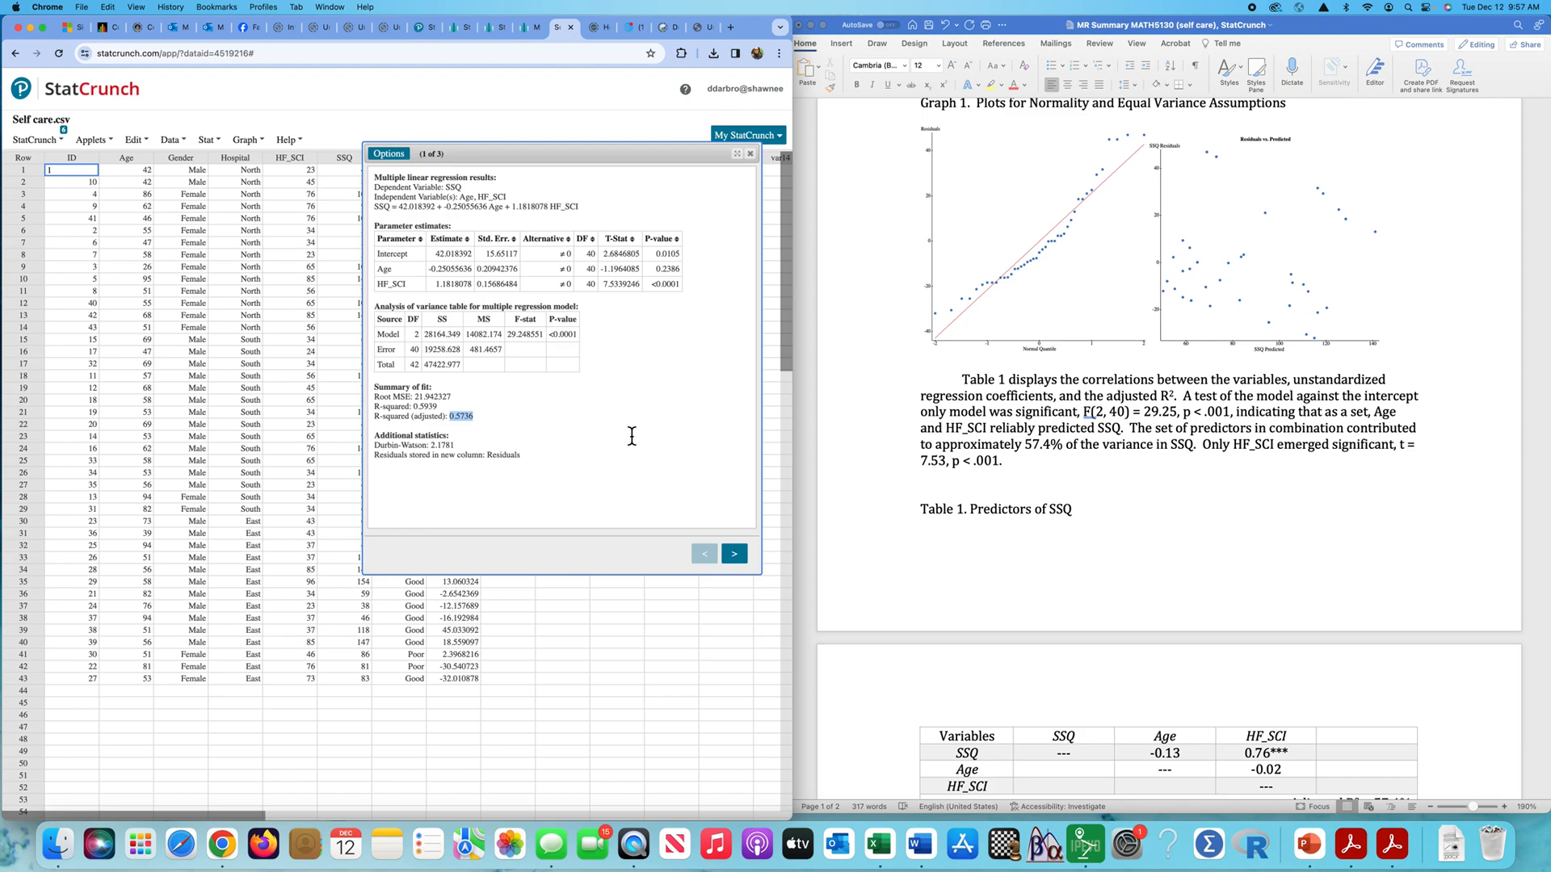
double_click(425, 407)
double_click(464, 416)
double_click(428, 410)
drag(603, 284, 683, 287)
- Review the B, SE and t-value entries for Intercept, Age and HF_SCI in the Word document's predictor table
scroll(1064, 477, down, 3)
scroll(1066, 478, down, 10)
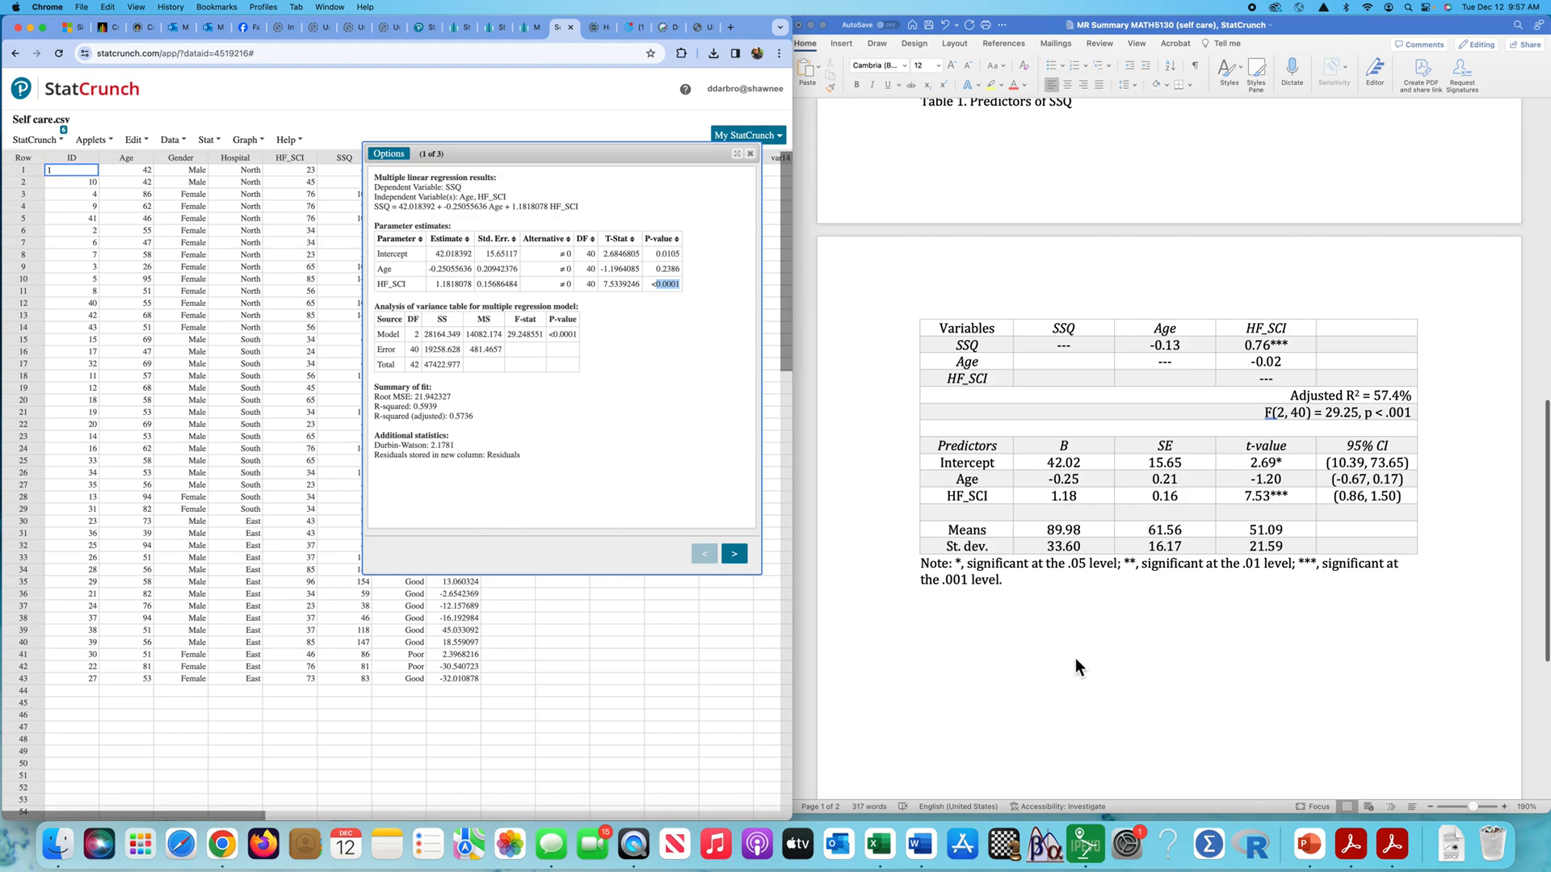
scroll(1076, 659, down, 1)
scroll(1076, 659, down, 2)
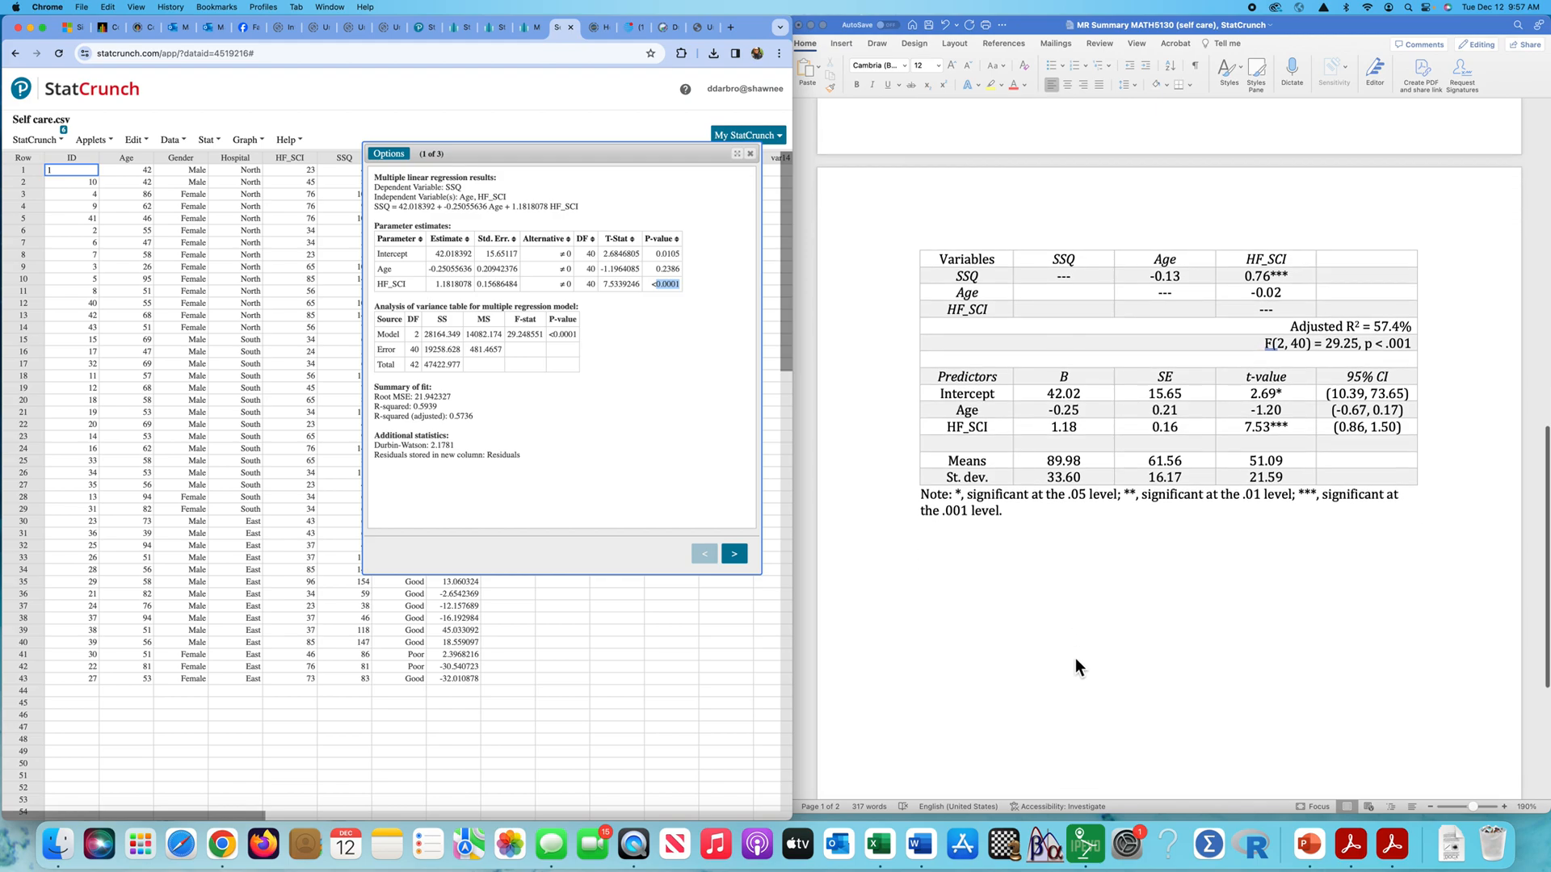
click(1047, 584)
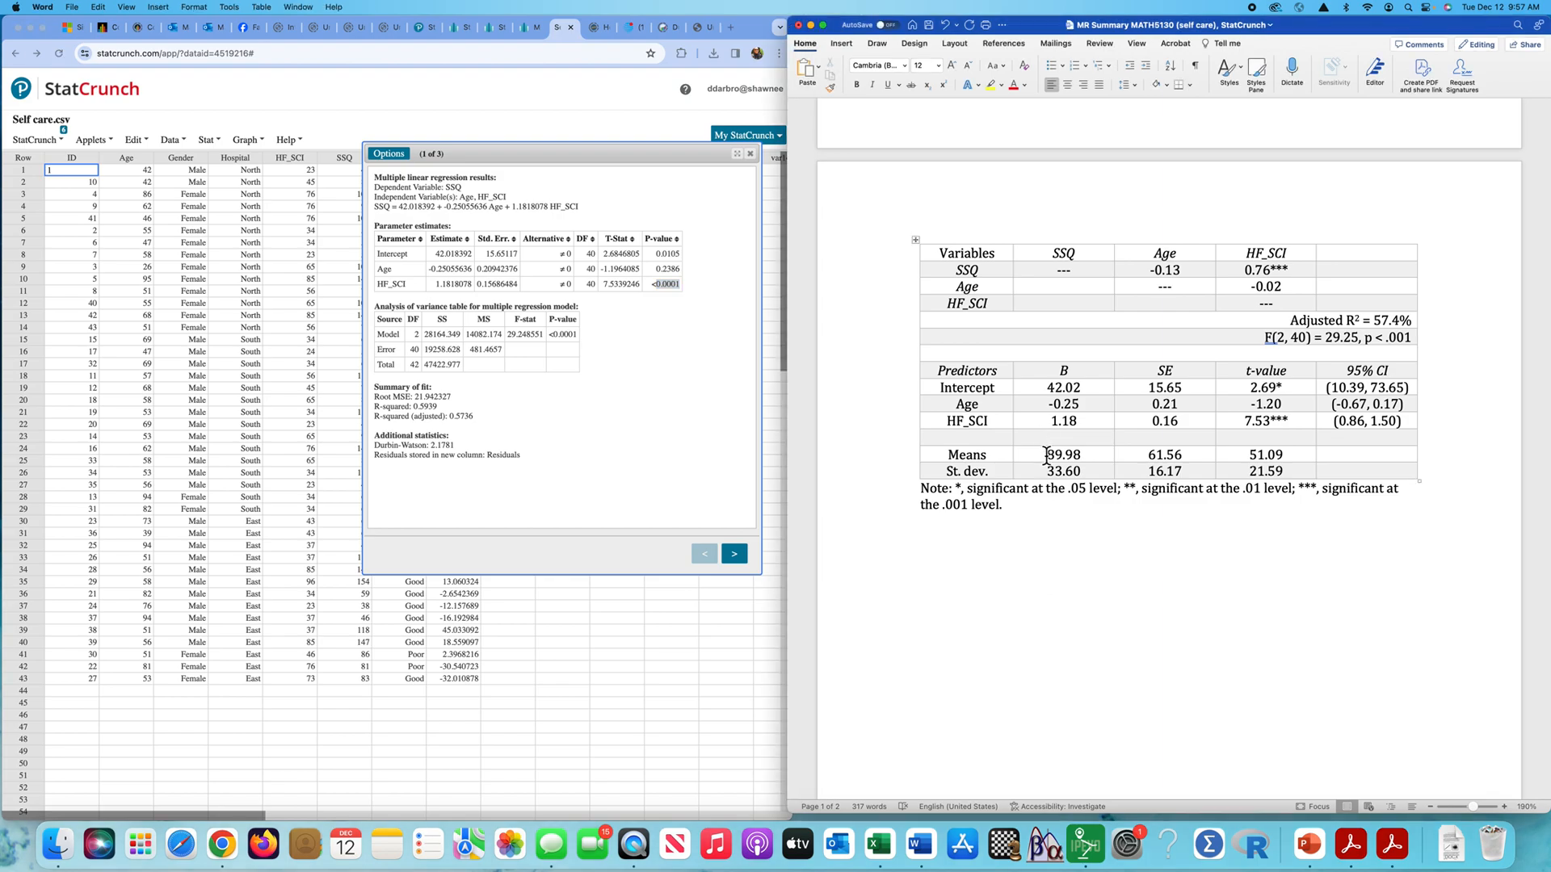
drag(1047, 393, 1262, 393)
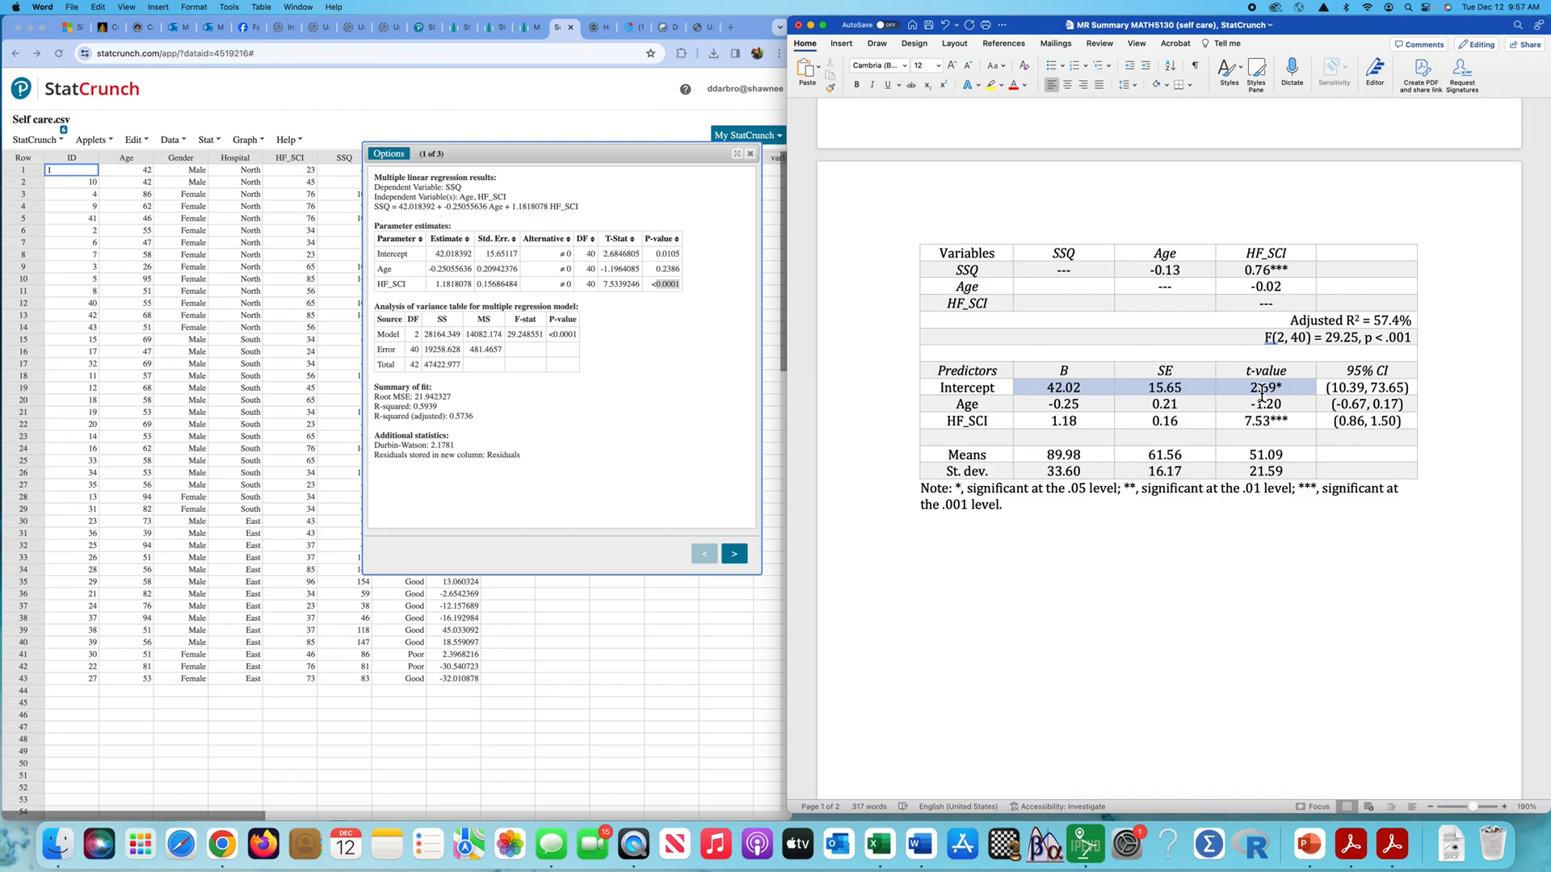
drag(1261, 393, 1261, 393)
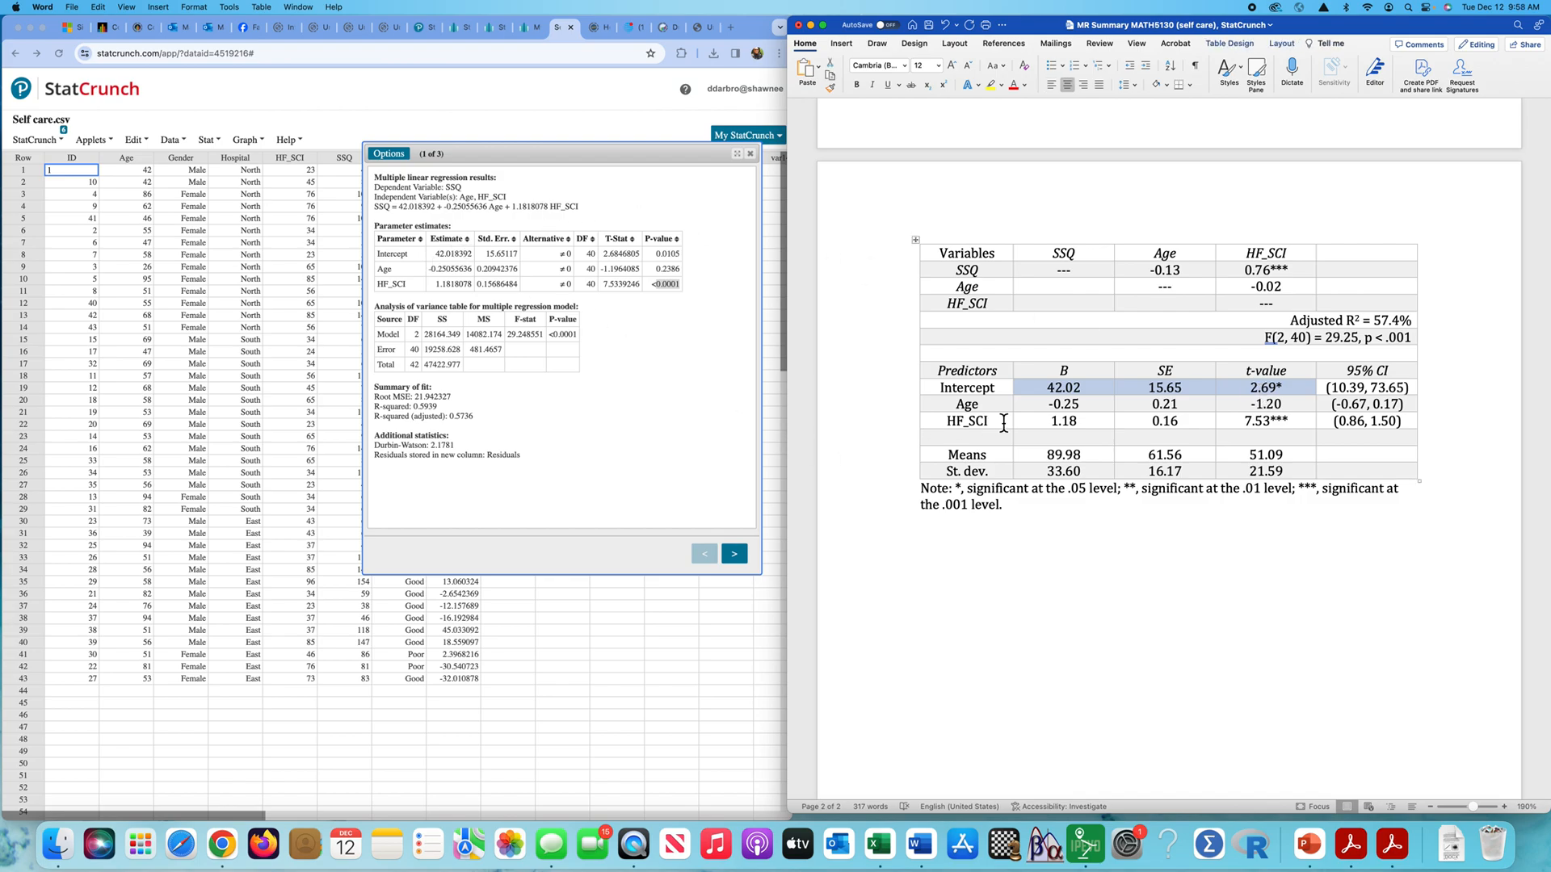
drag(1040, 412, 1273, 414)
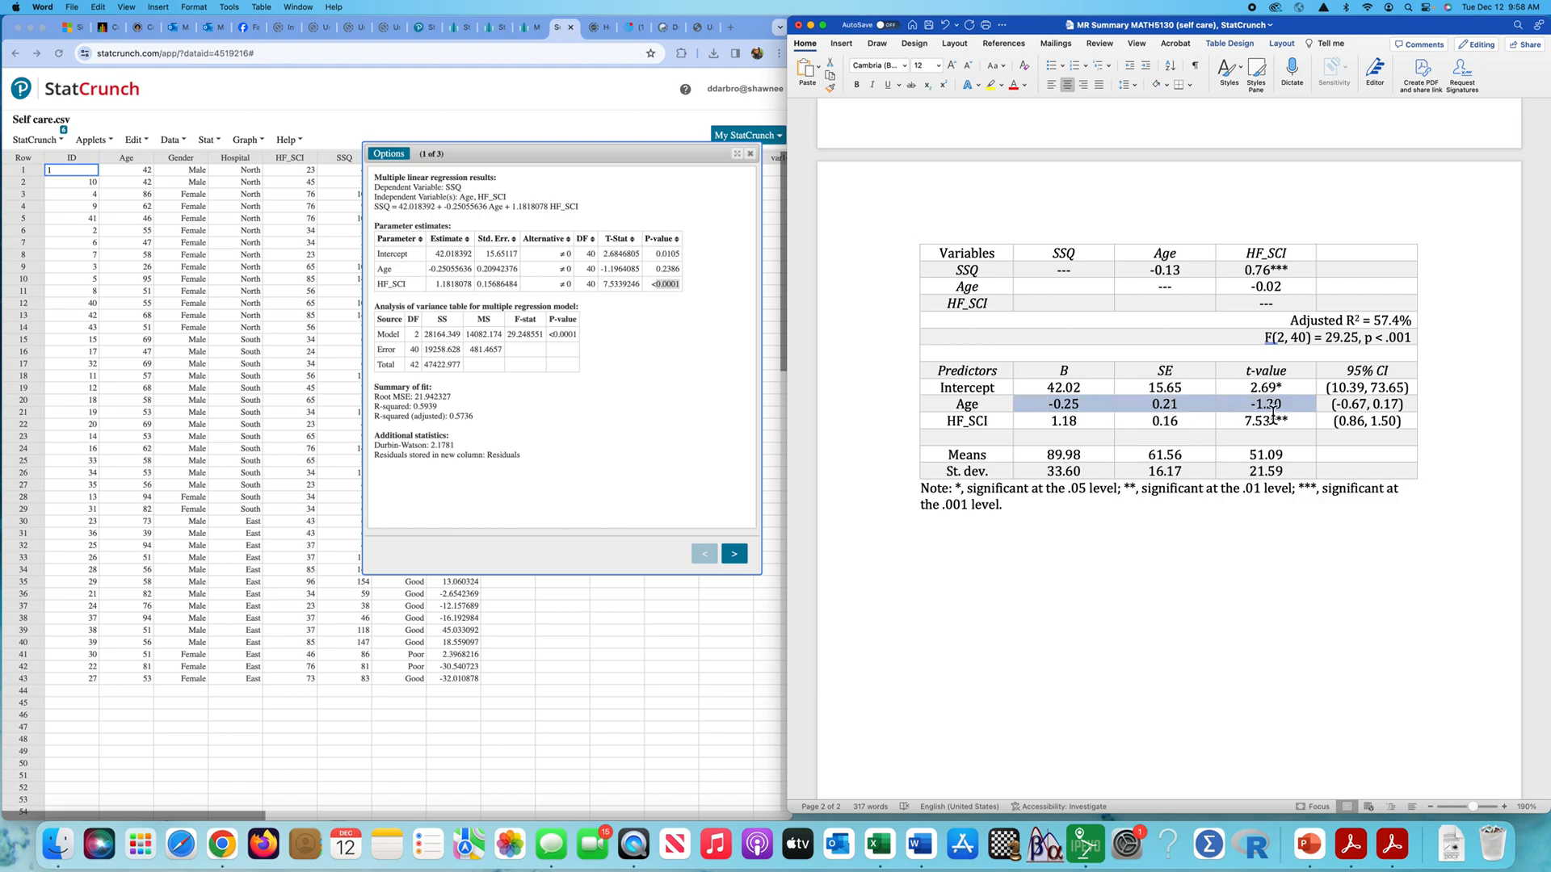
drag(1225, 420, 1288, 421)
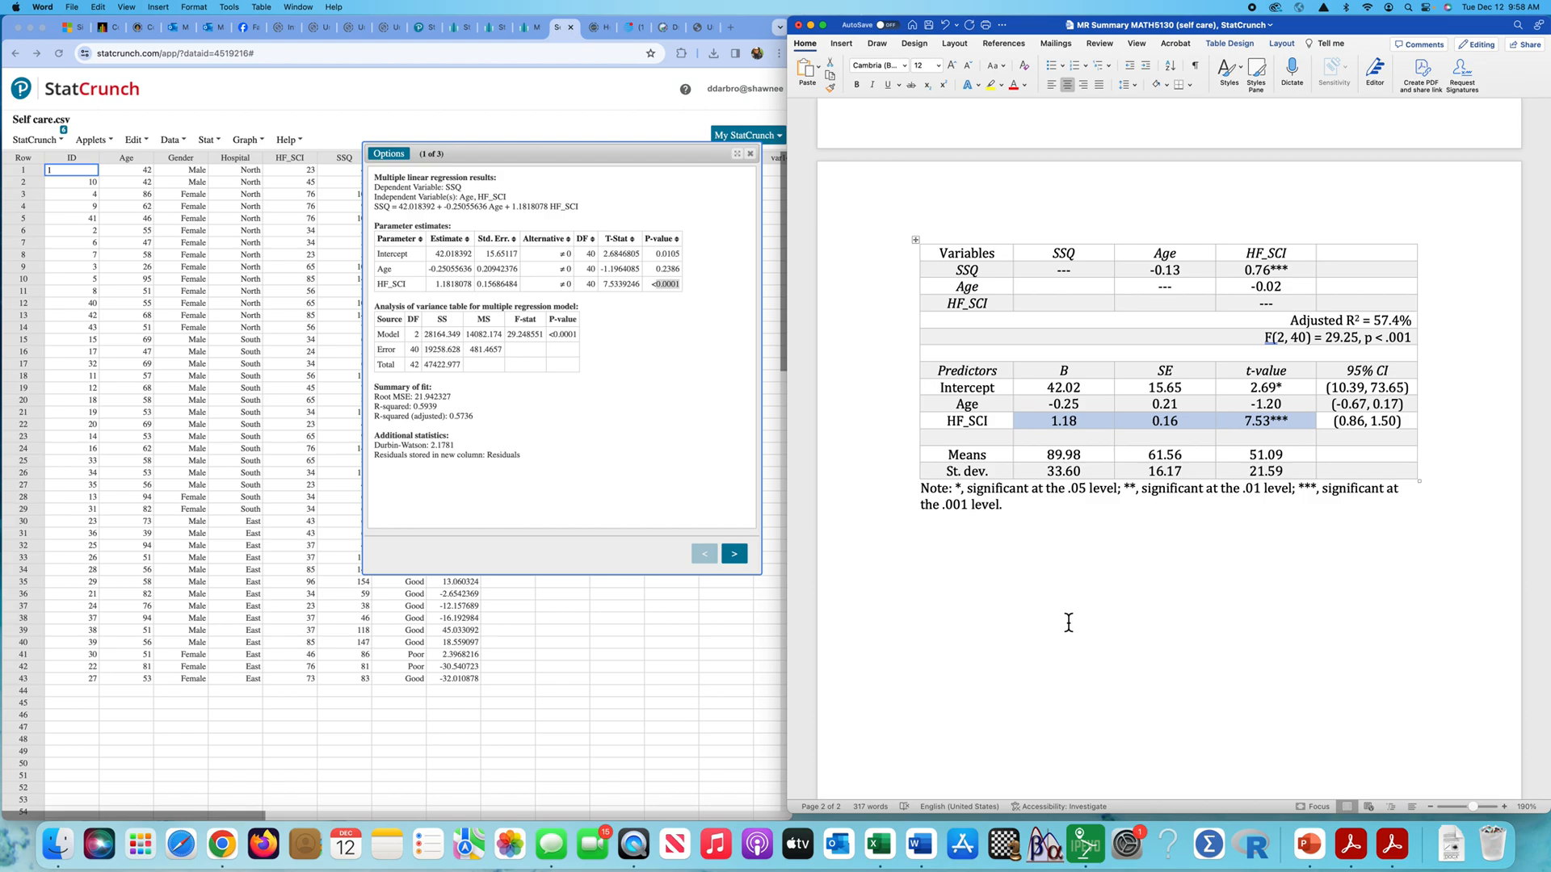
- Examine the 95% CI column of the predictor table in the Word document
scroll(1068, 622, up, 2)
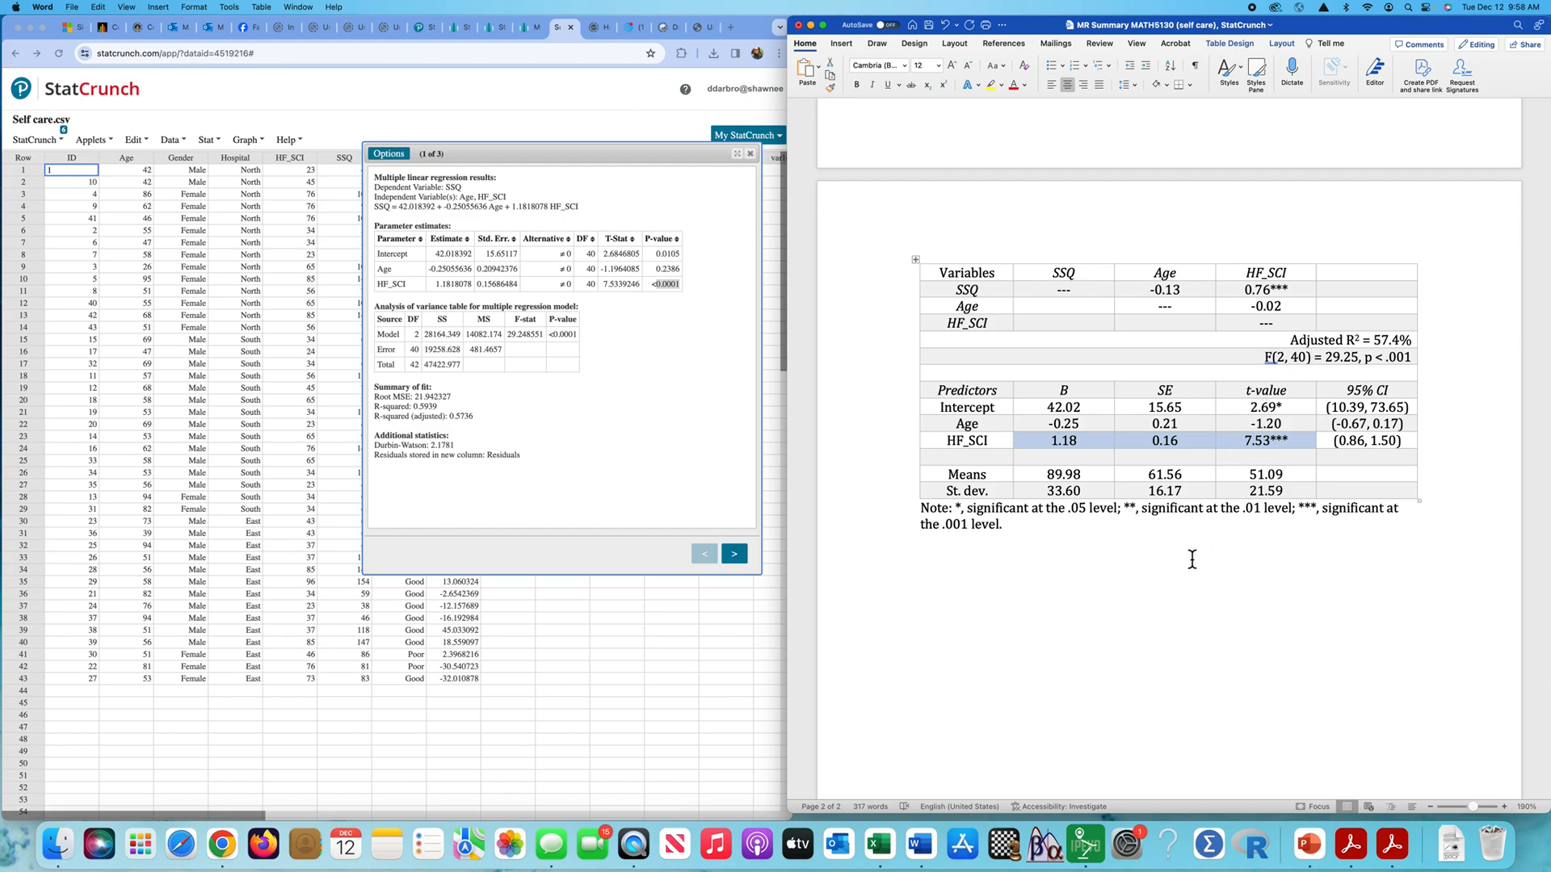
scroll(1192, 558, up, 1)
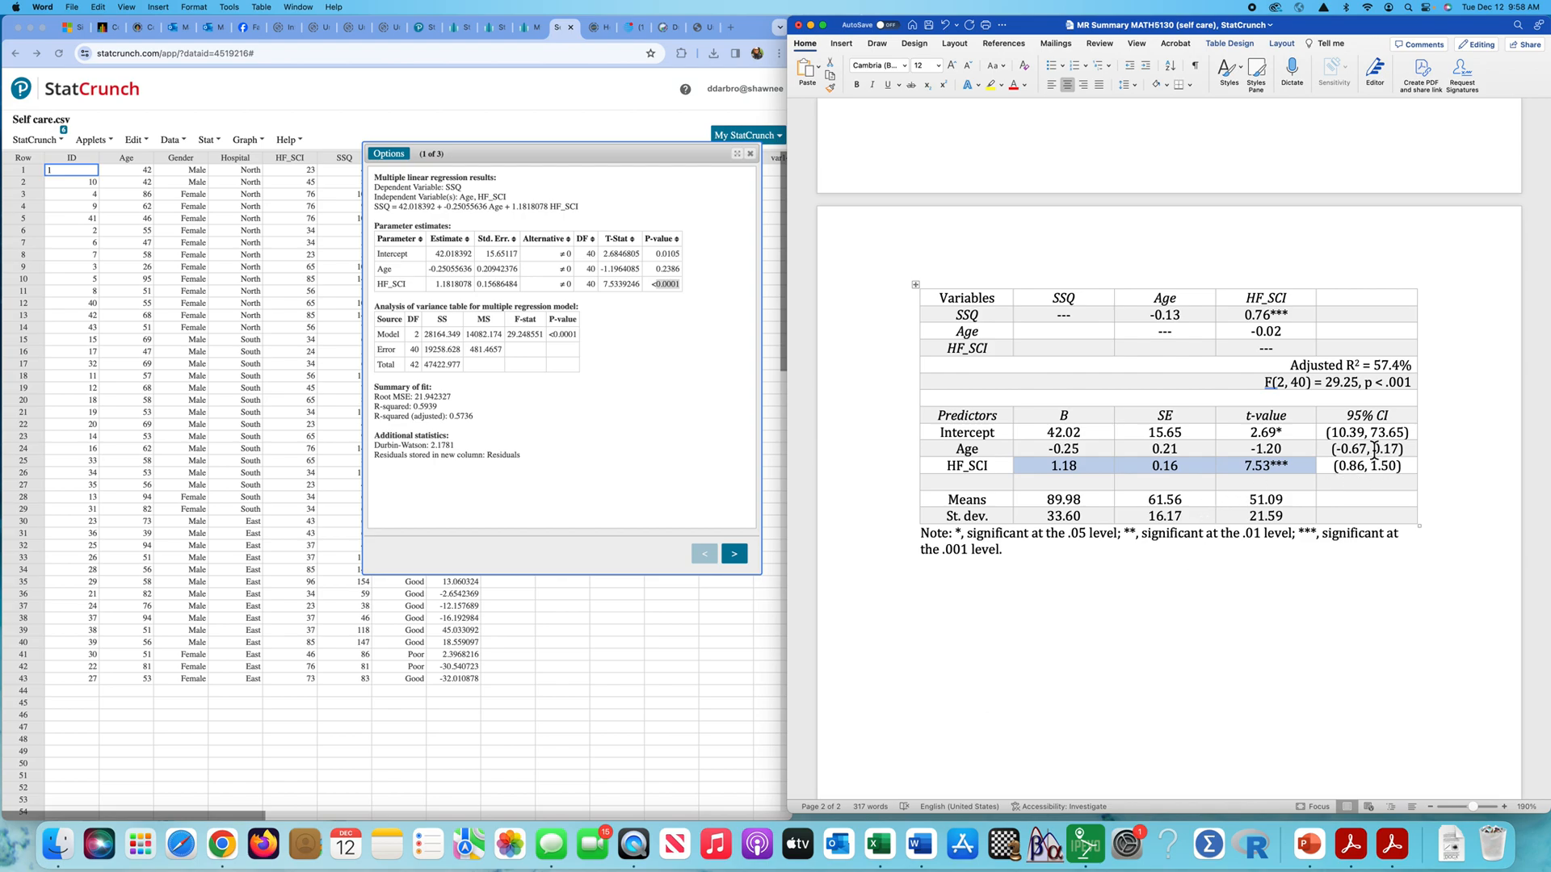
drag(1360, 420, 1403, 463)
click(1284, 634)
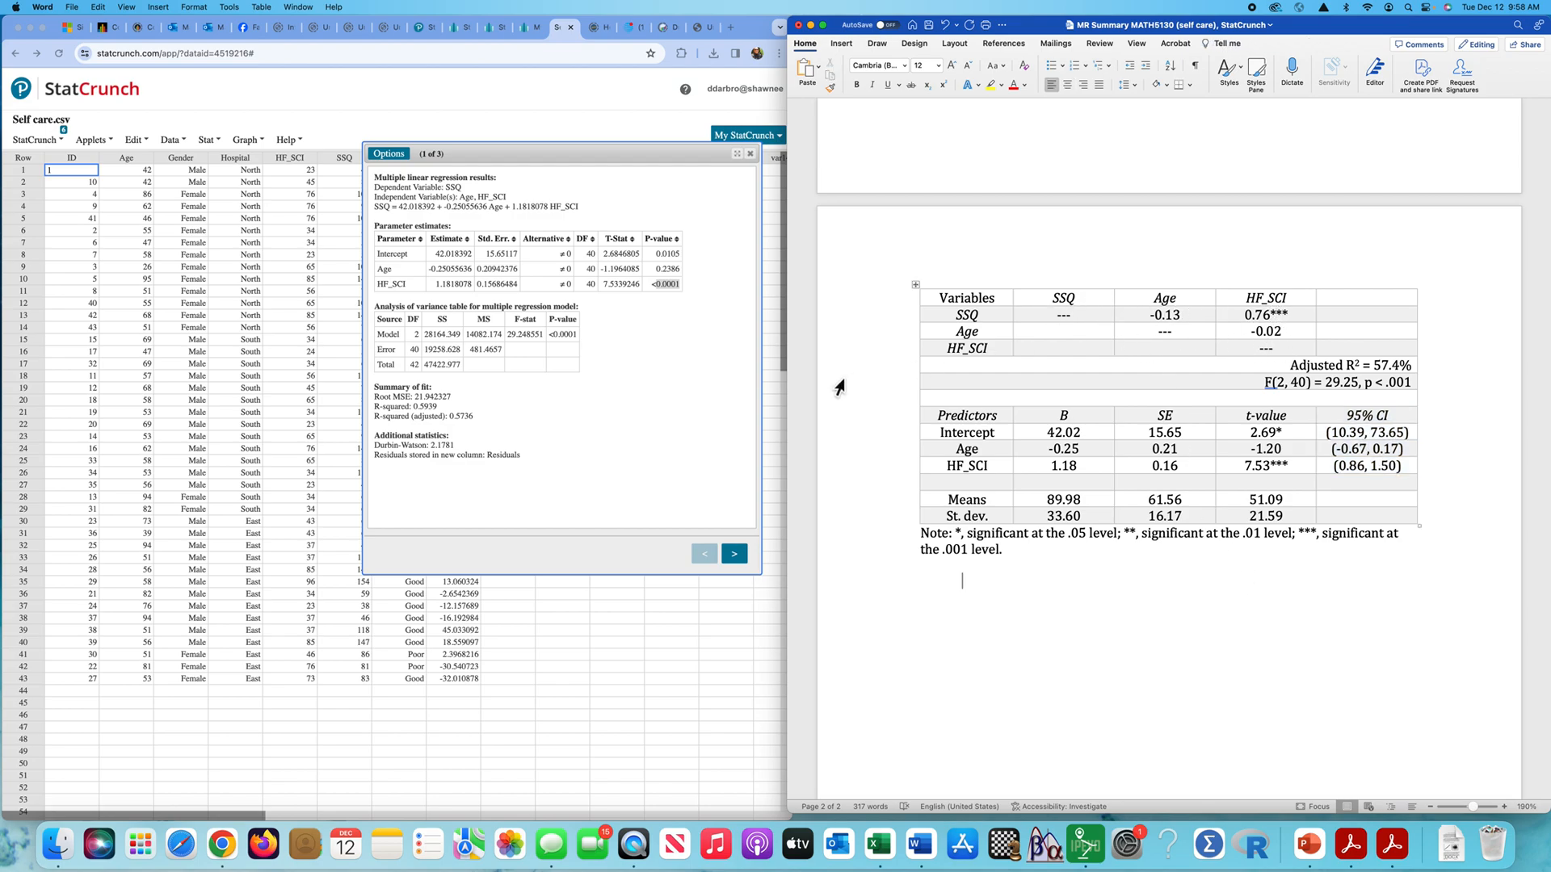
- Recompute the multiple linear regression with 0.95-level confidence intervals instead of hypothesis tests, and review the Intercept's lower and upper limits
click(391, 157)
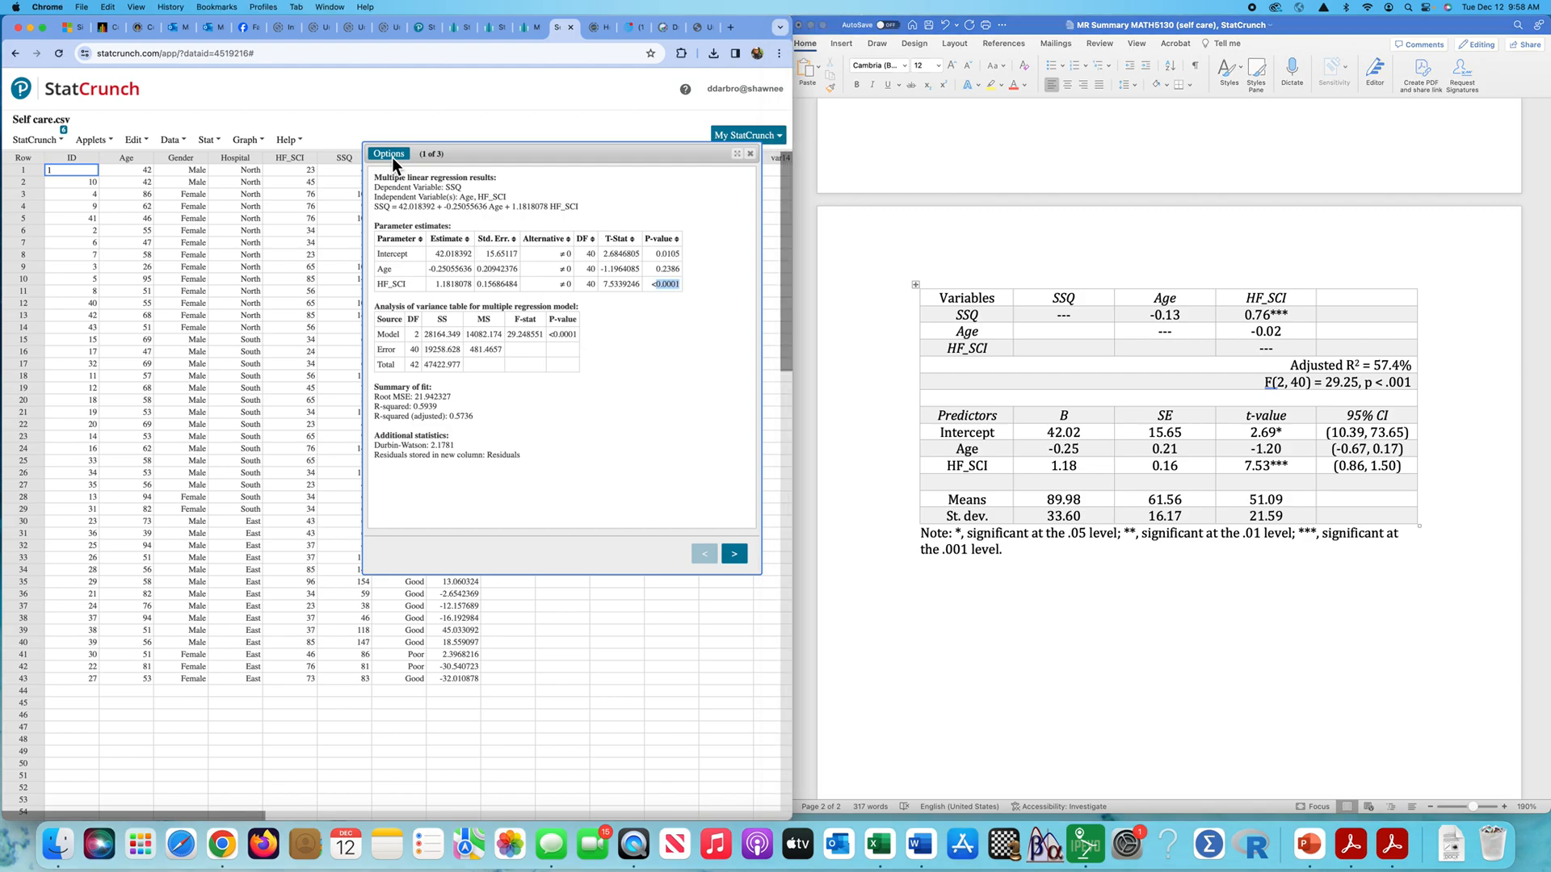
click(401, 161)
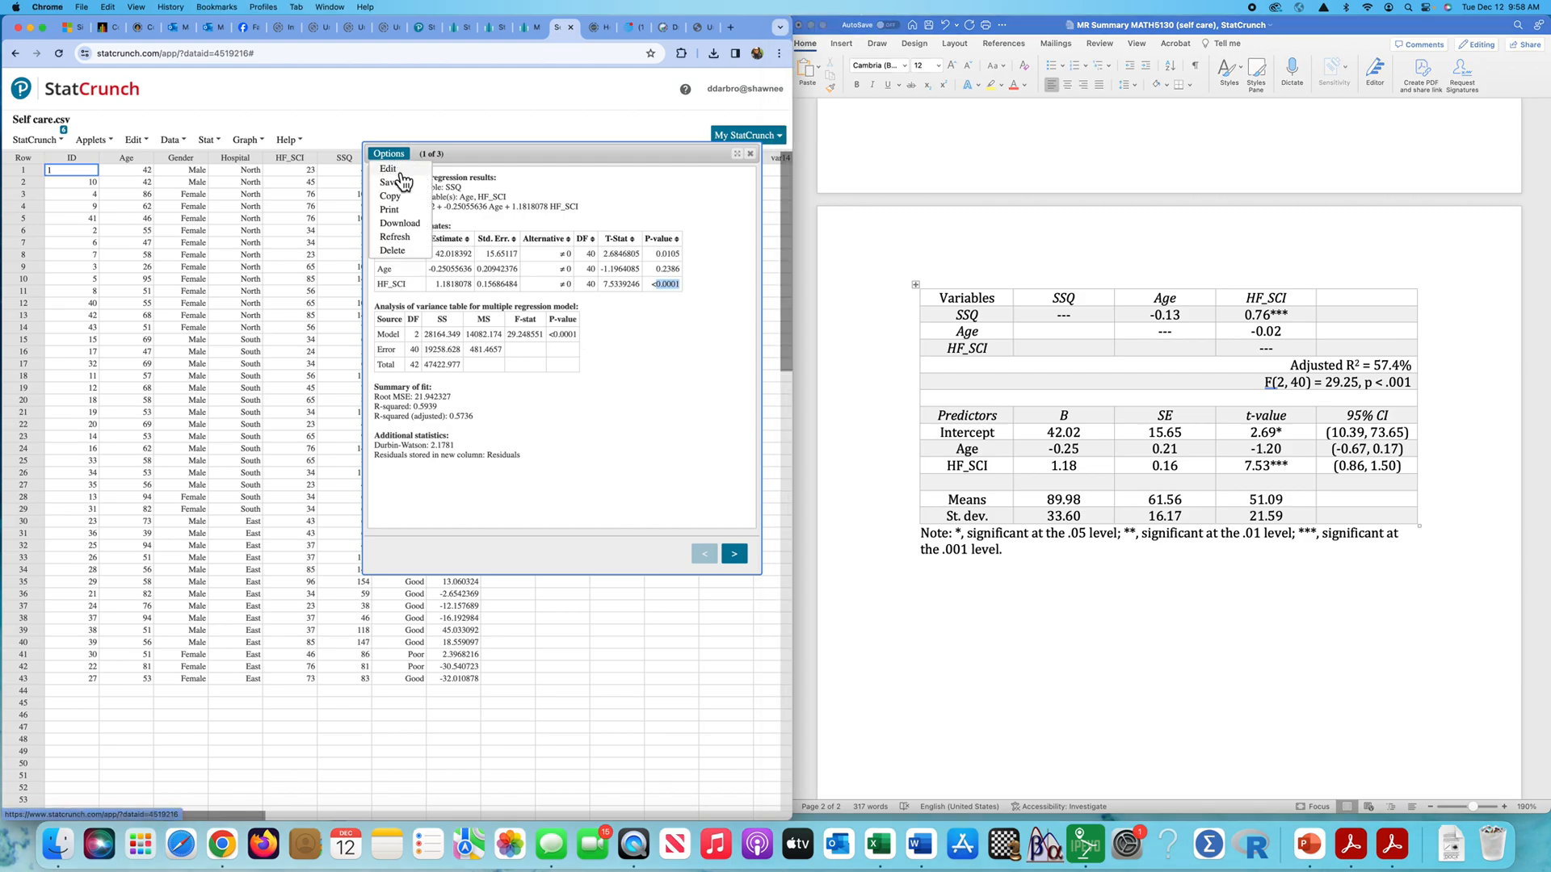
click(394, 169)
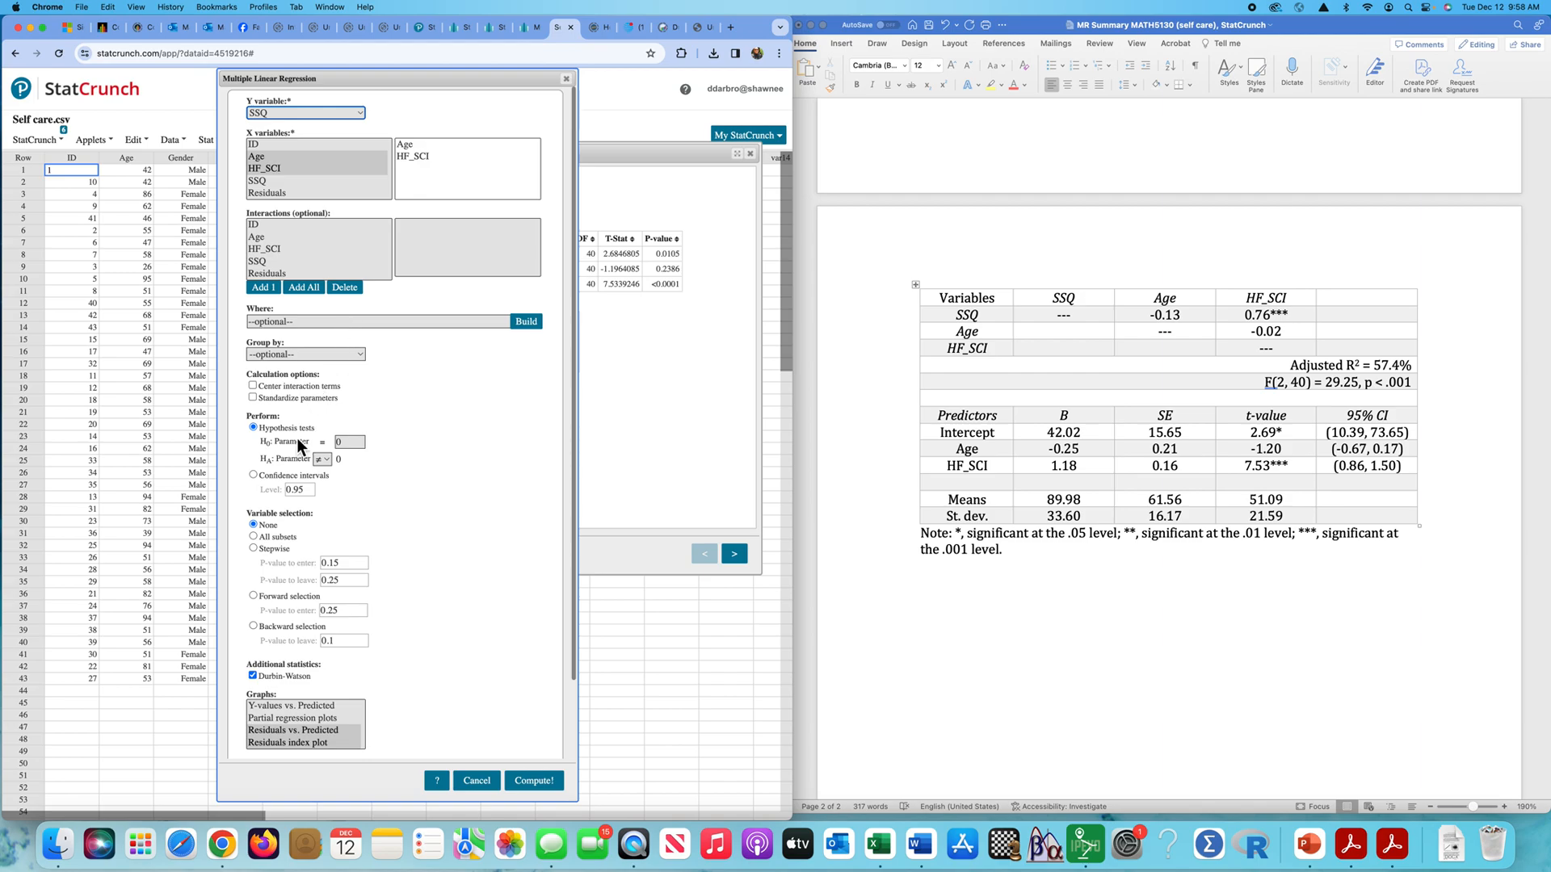
click(253, 475)
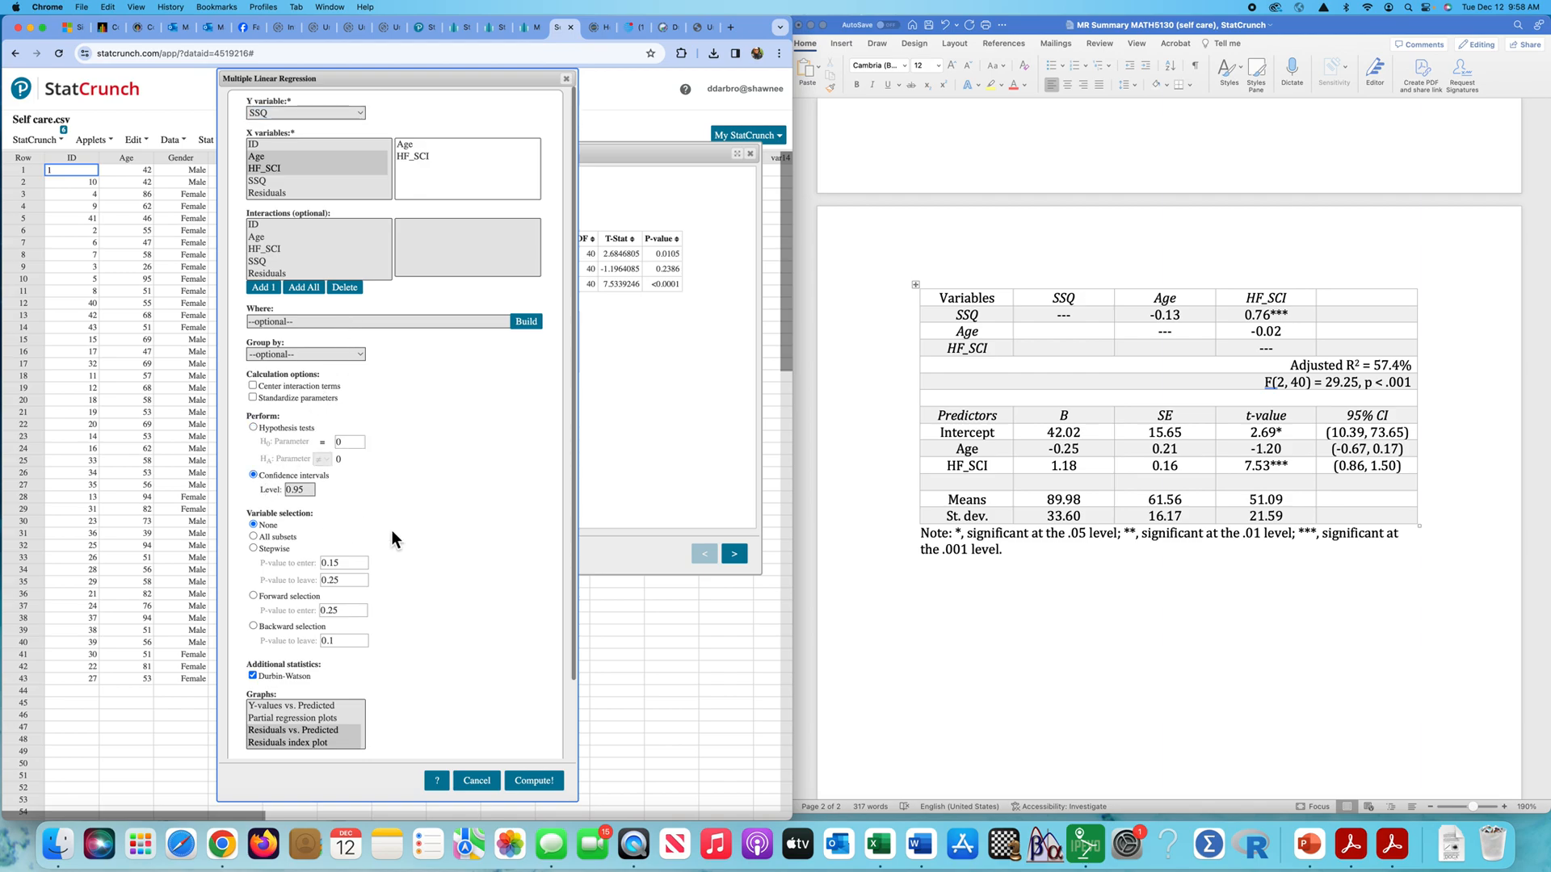
click(534, 781)
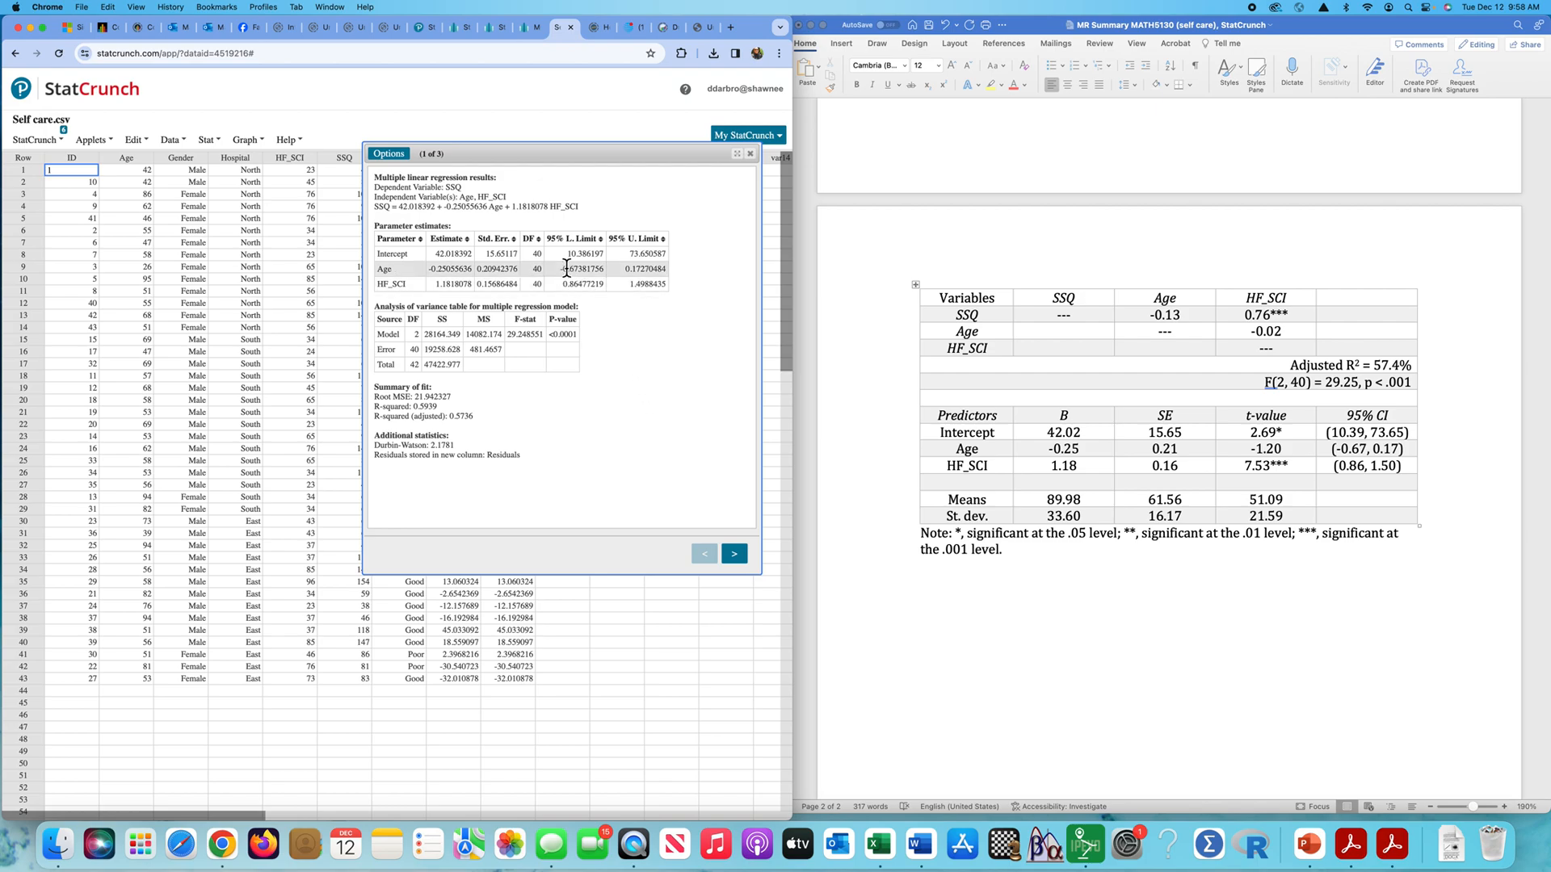
drag(566, 260, 668, 257)
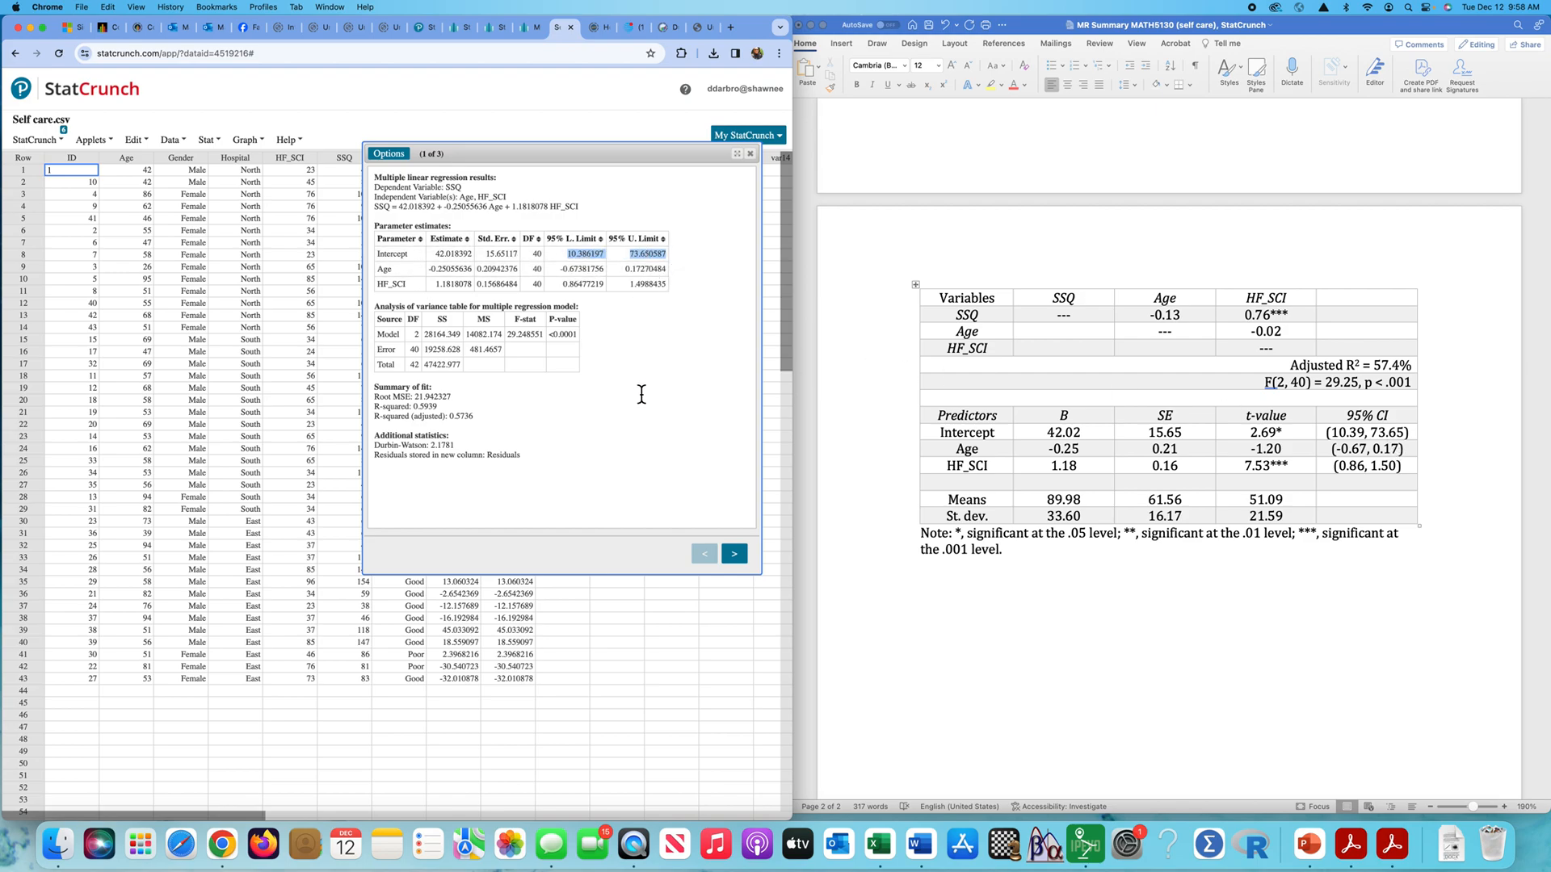
click(752, 155)
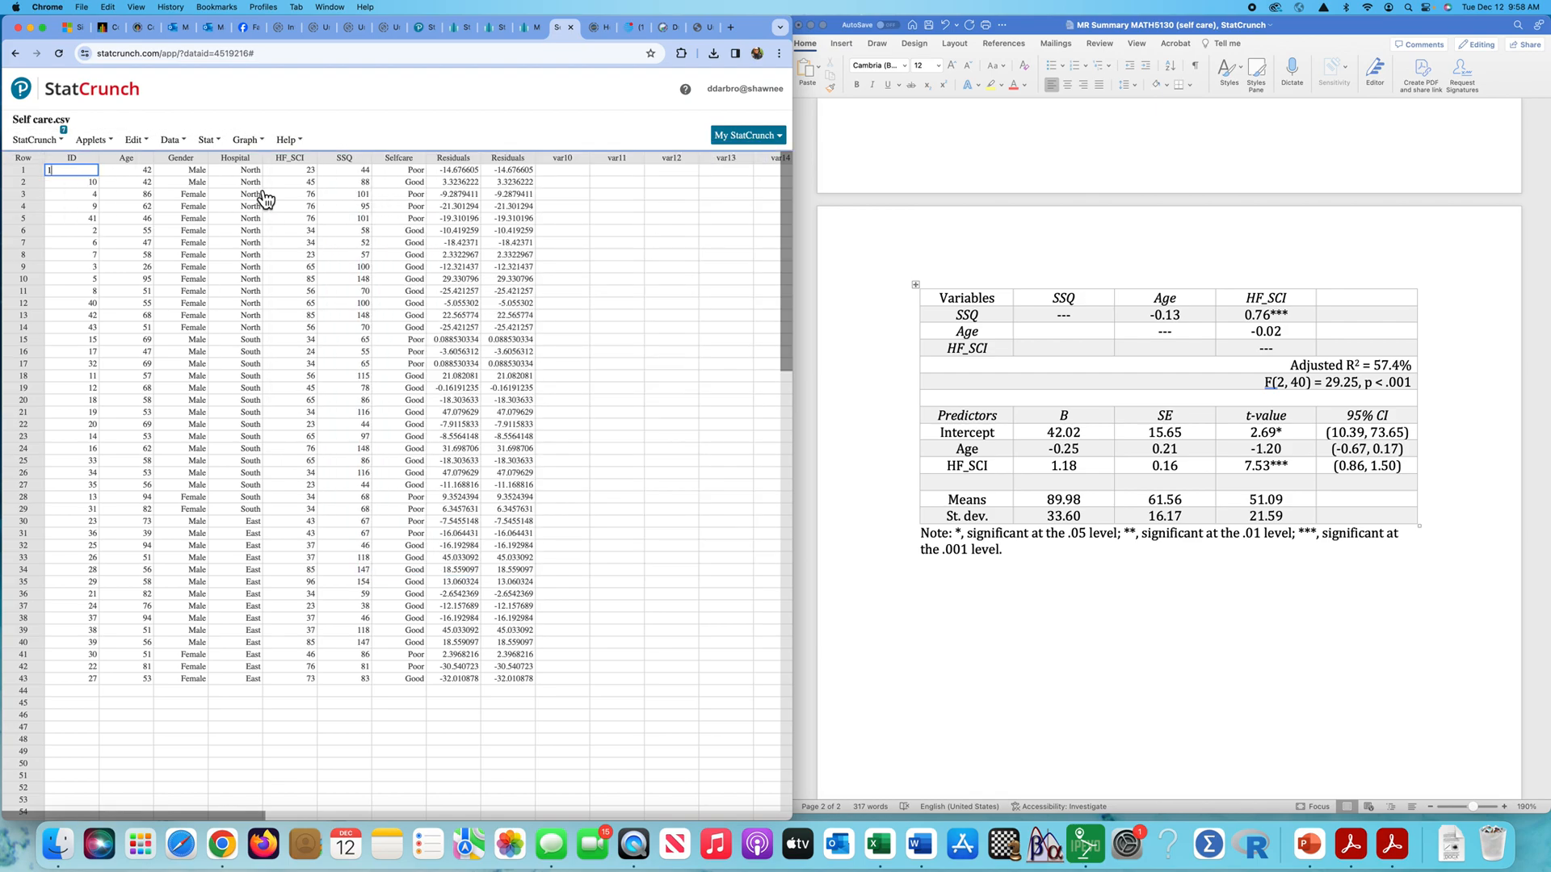
- Compute the correlation matrix for Age, HF_SCI and SSQ with two-sided P-values, and place the results clear of the first data columns
click(229, 145)
mouse_move(242, 175)
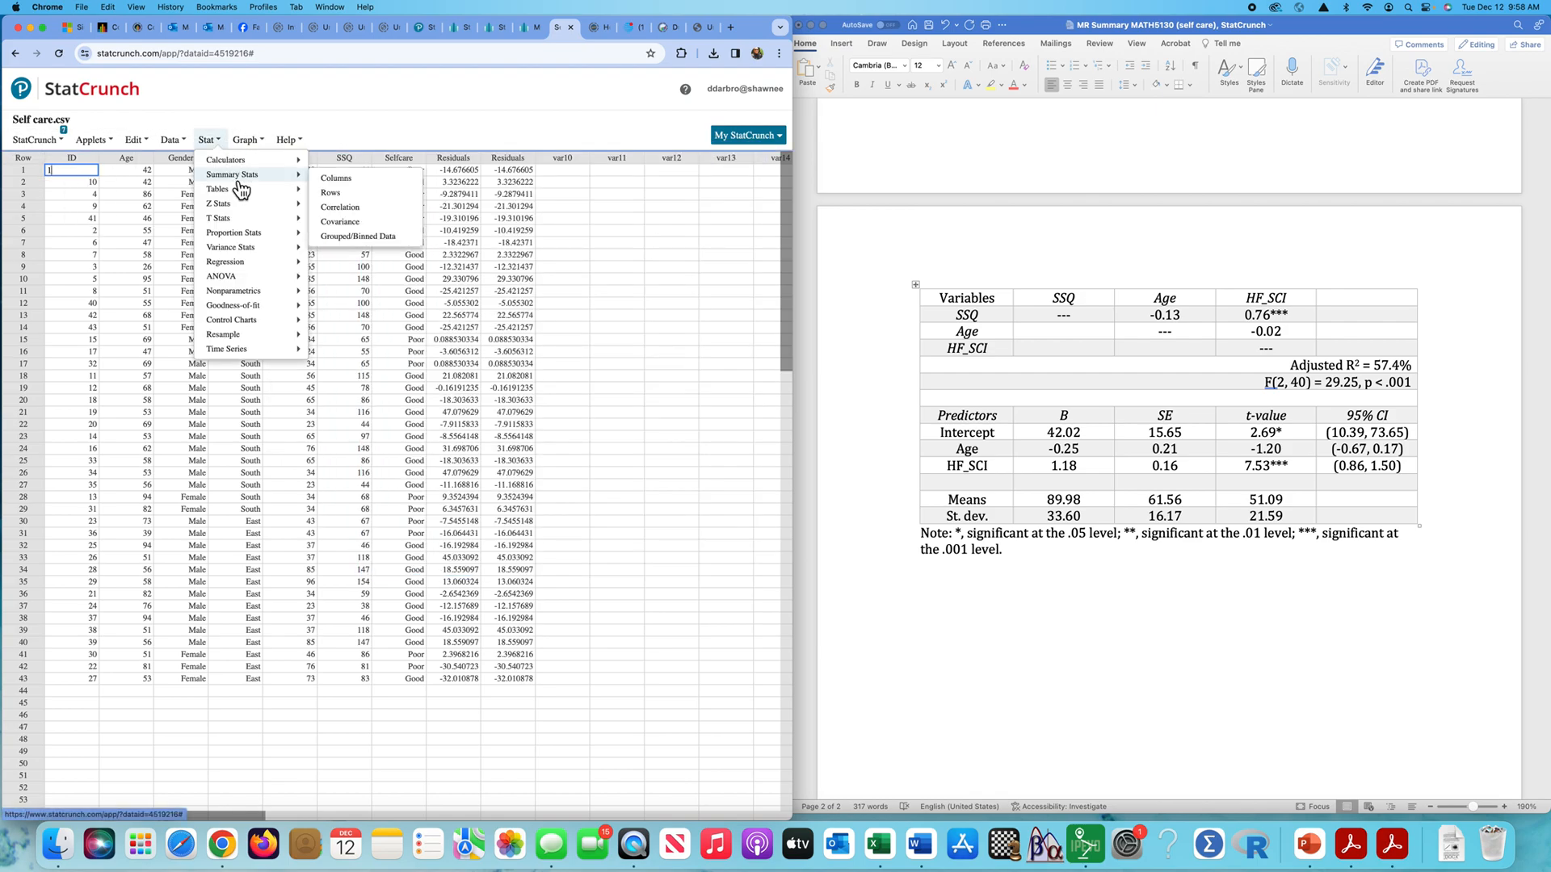
click(346, 208)
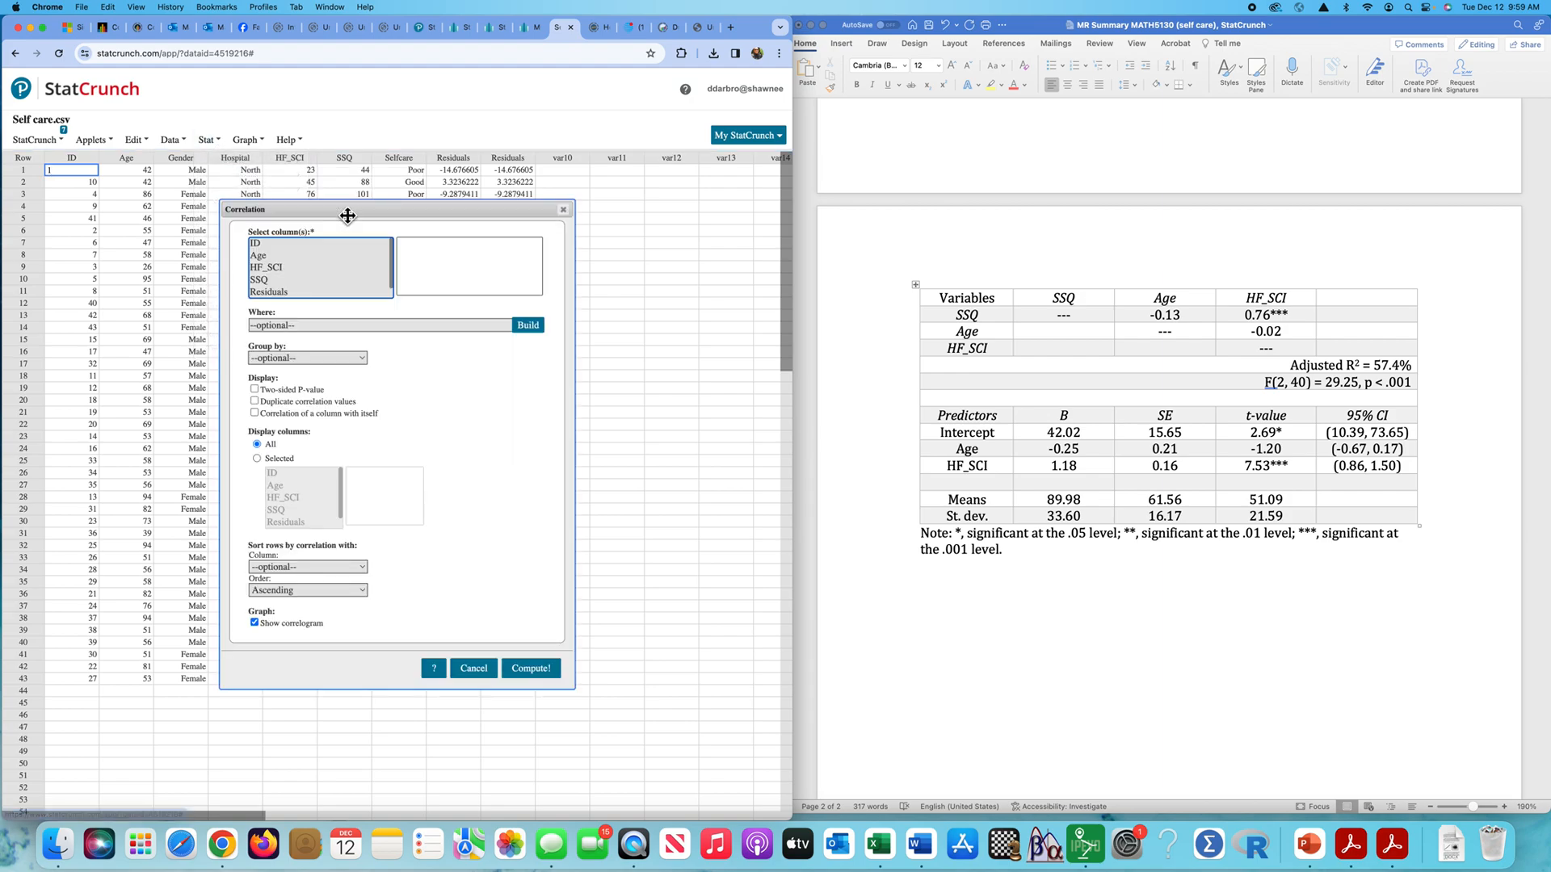
click(267, 256)
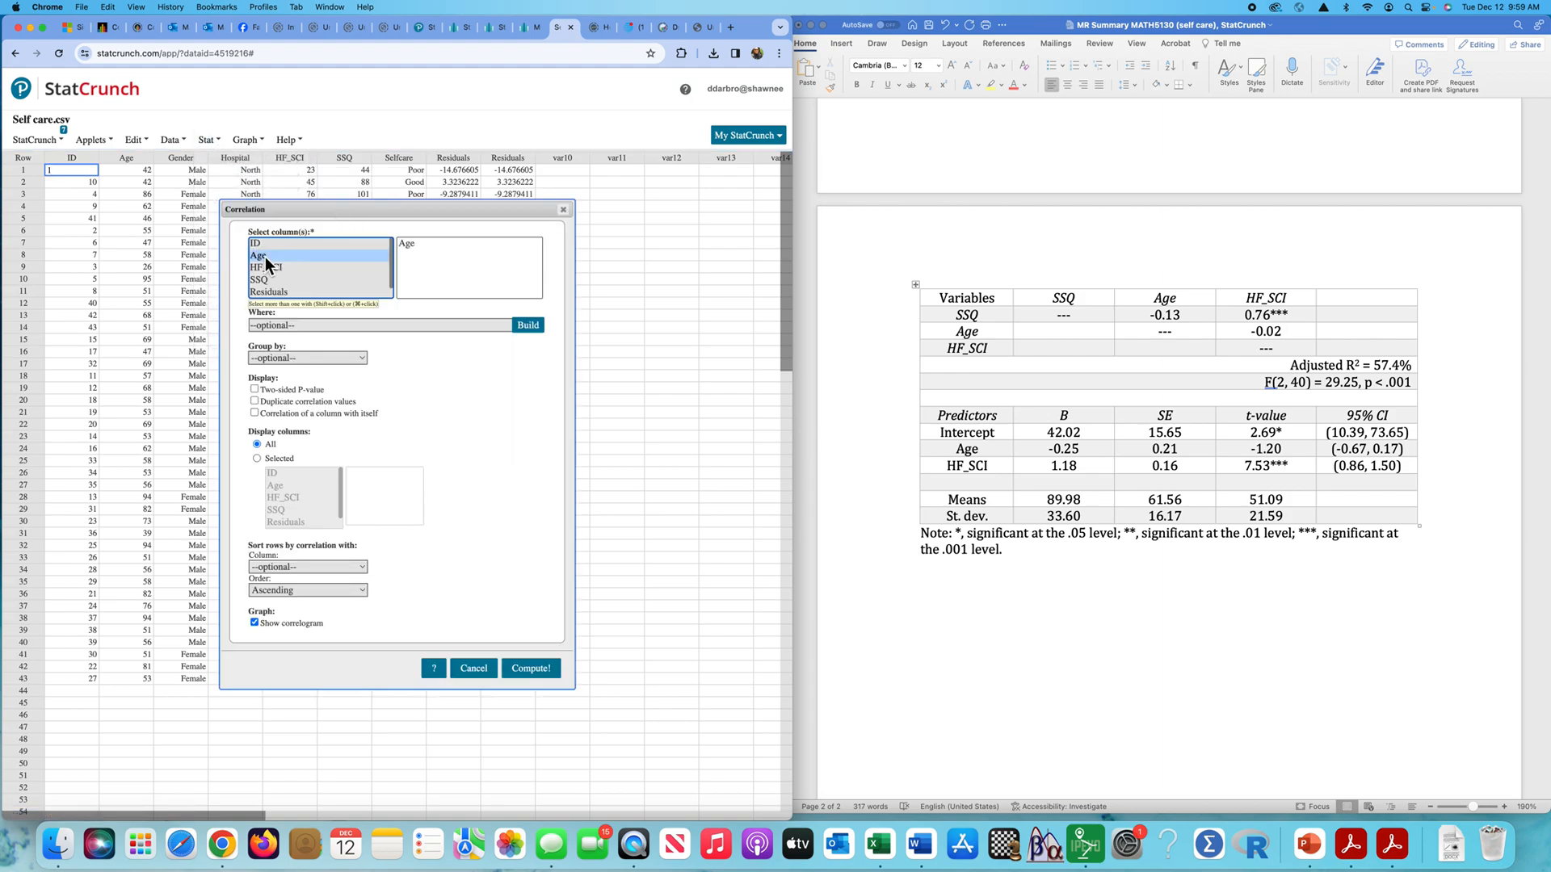
shift+click(266, 267)
shift+click(265, 279)
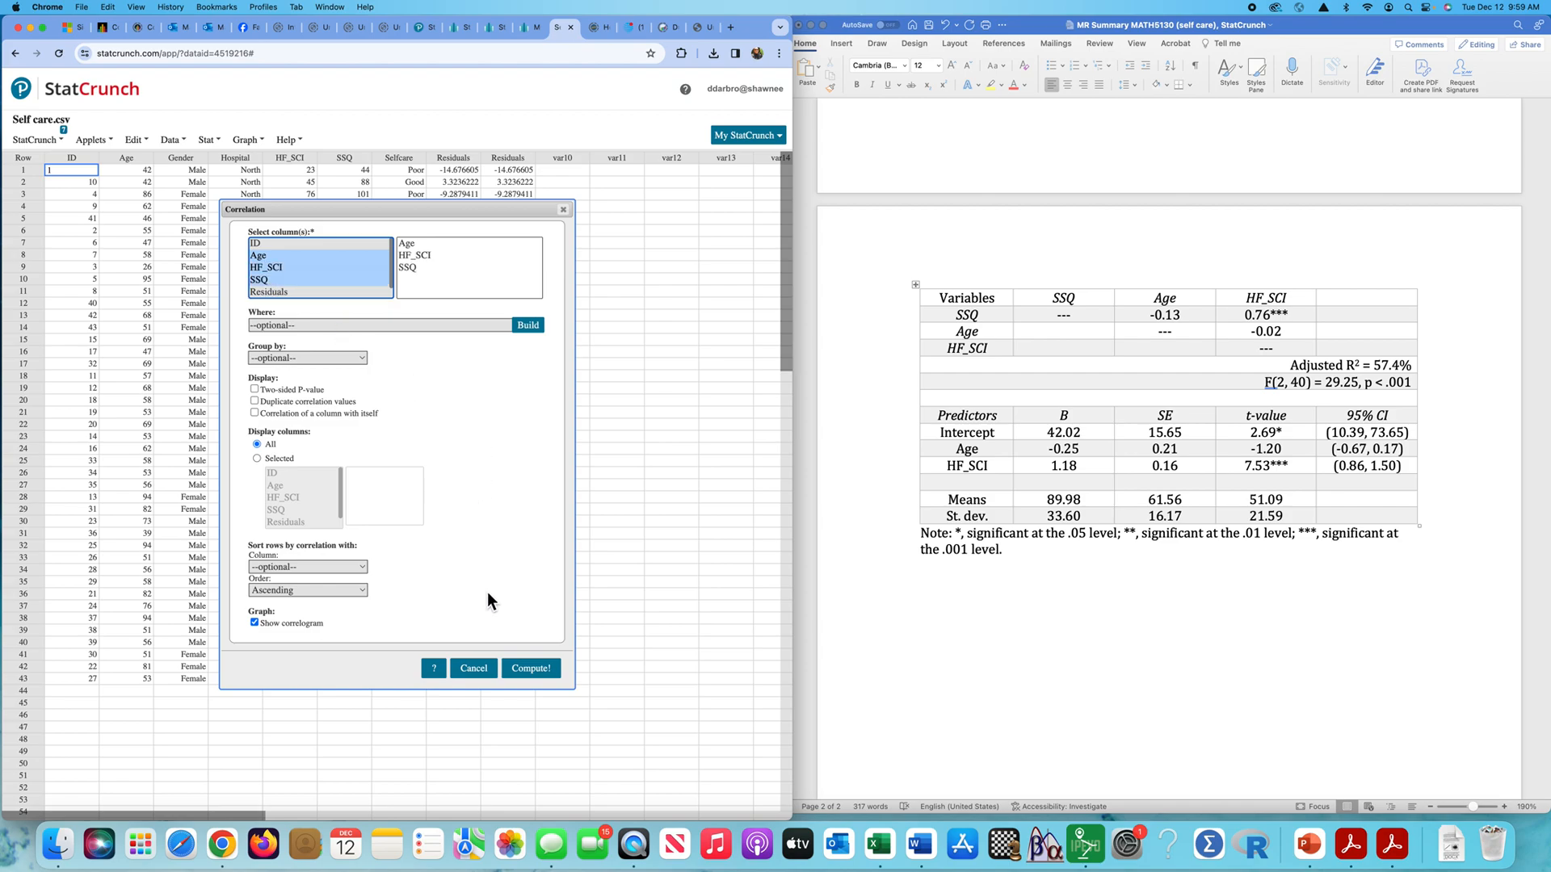
click(254, 390)
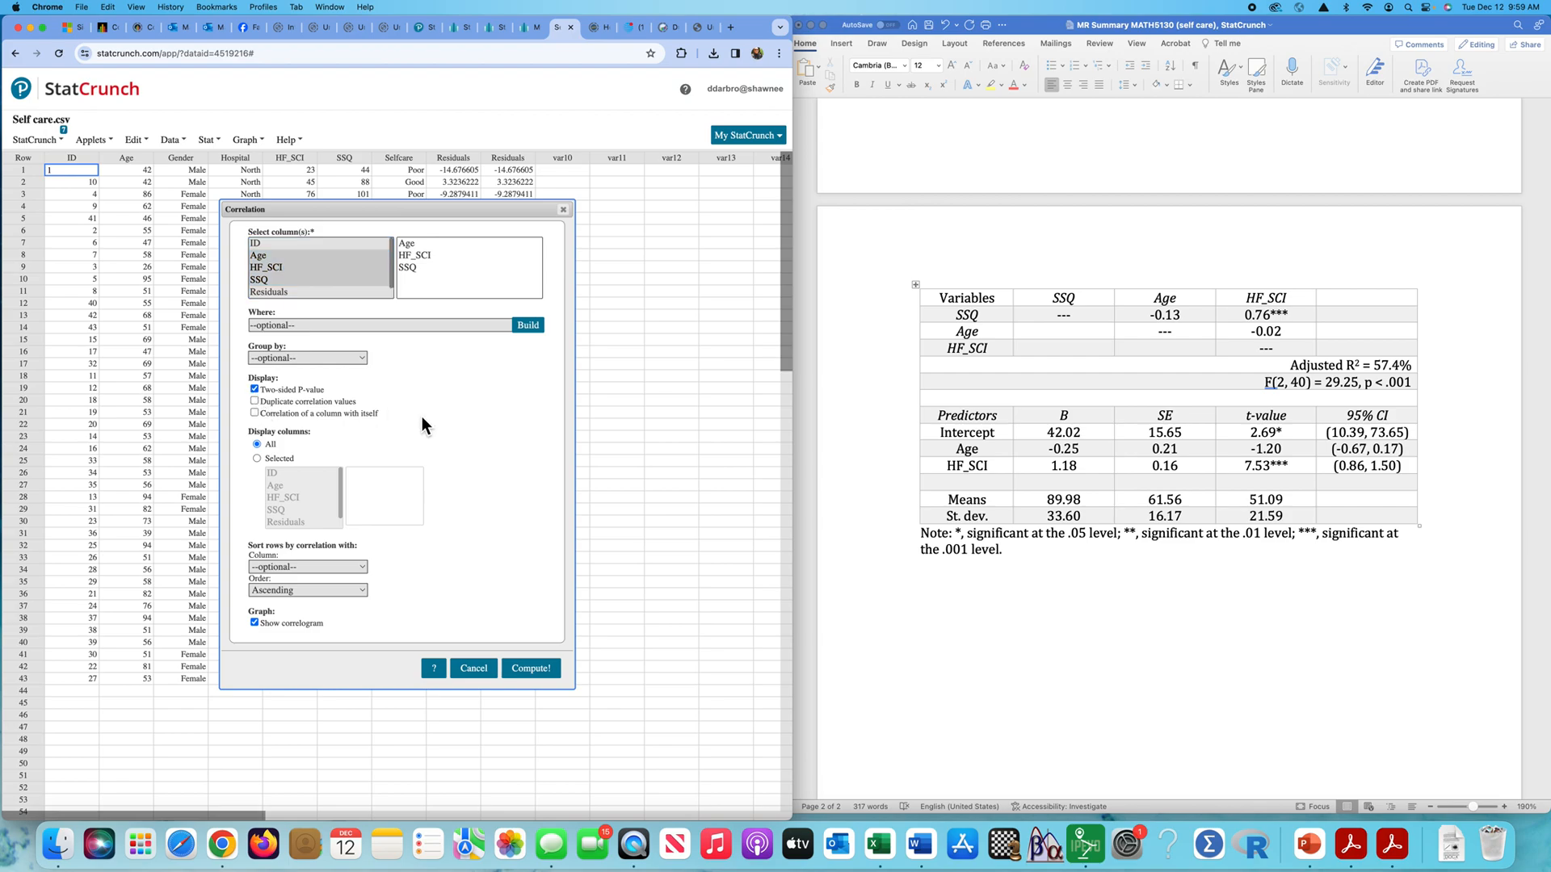
click(533, 669)
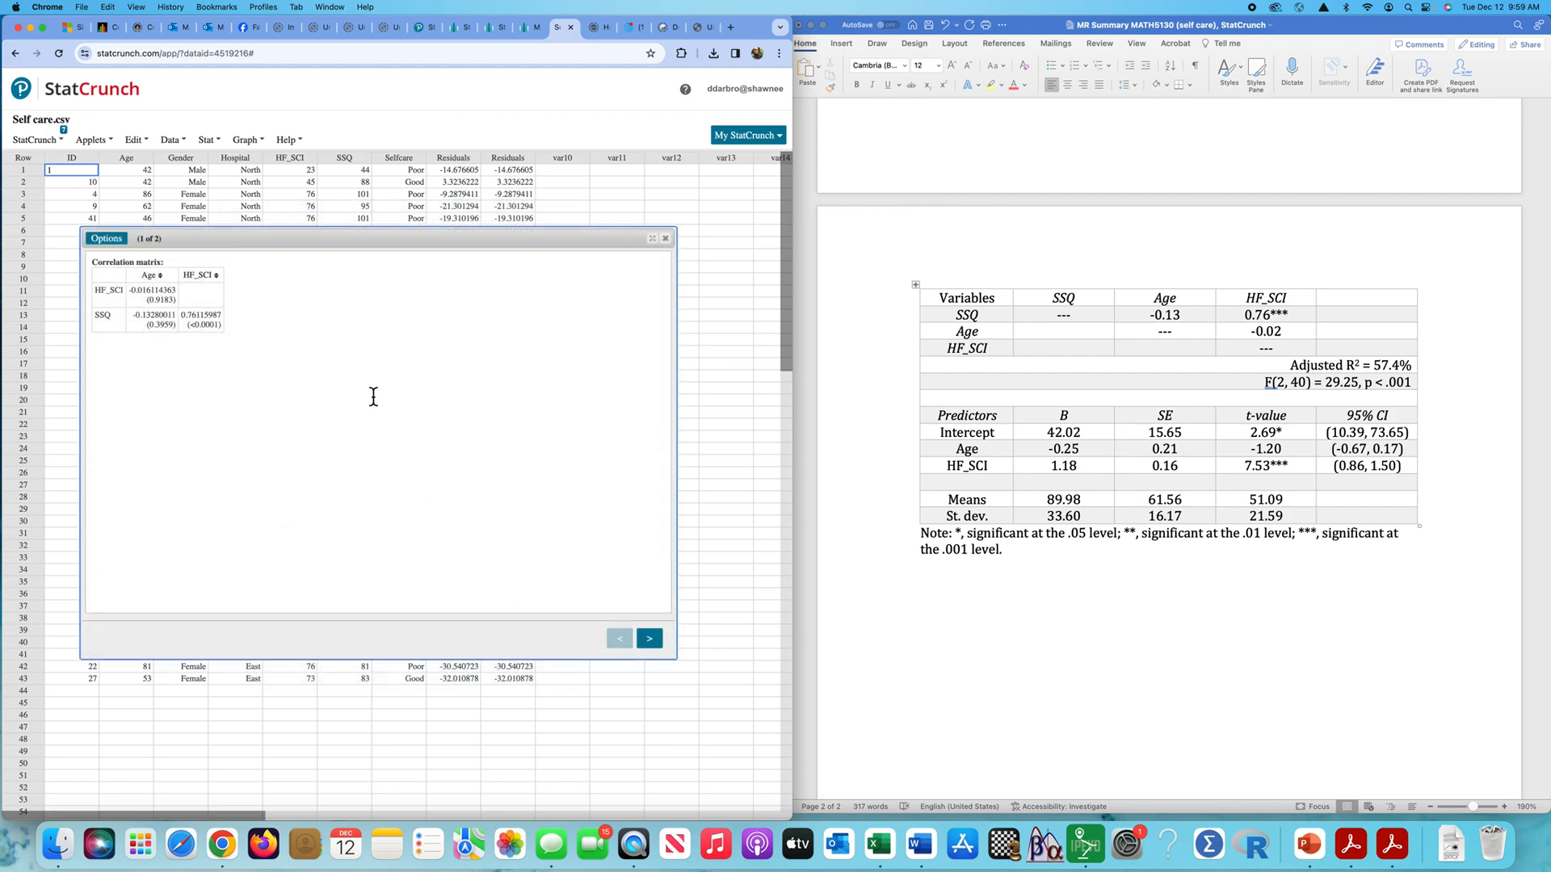
drag(442, 240, 607, 148)
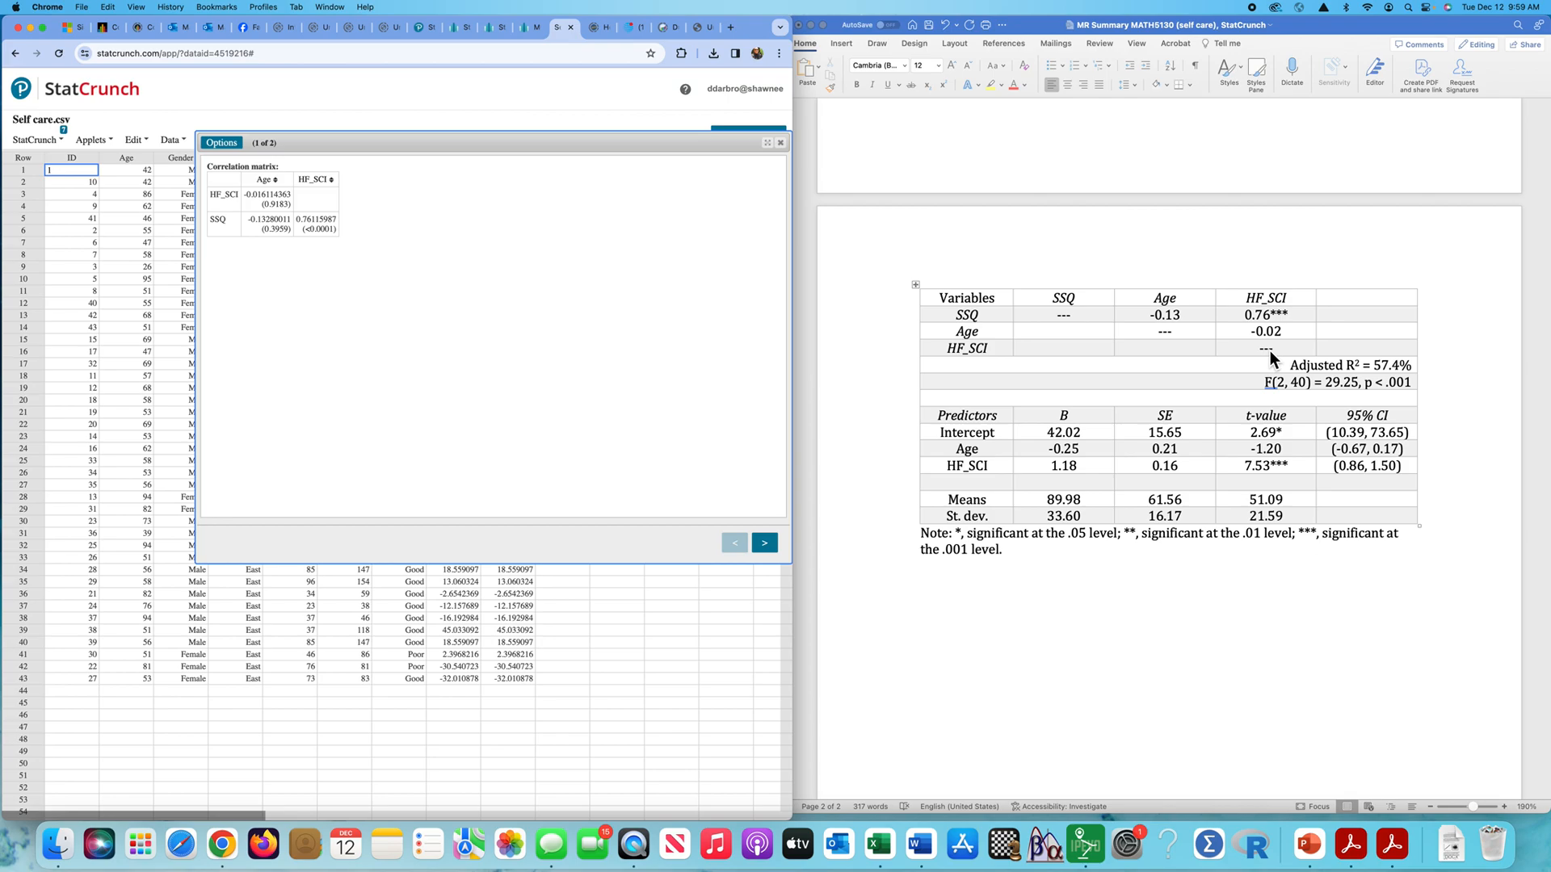
- Compare the SSQ, Age and HF_SCI correlation entries in the Word document's table with the computed correlation matrix
click(1060, 332)
click(1063, 348)
click(1139, 350)
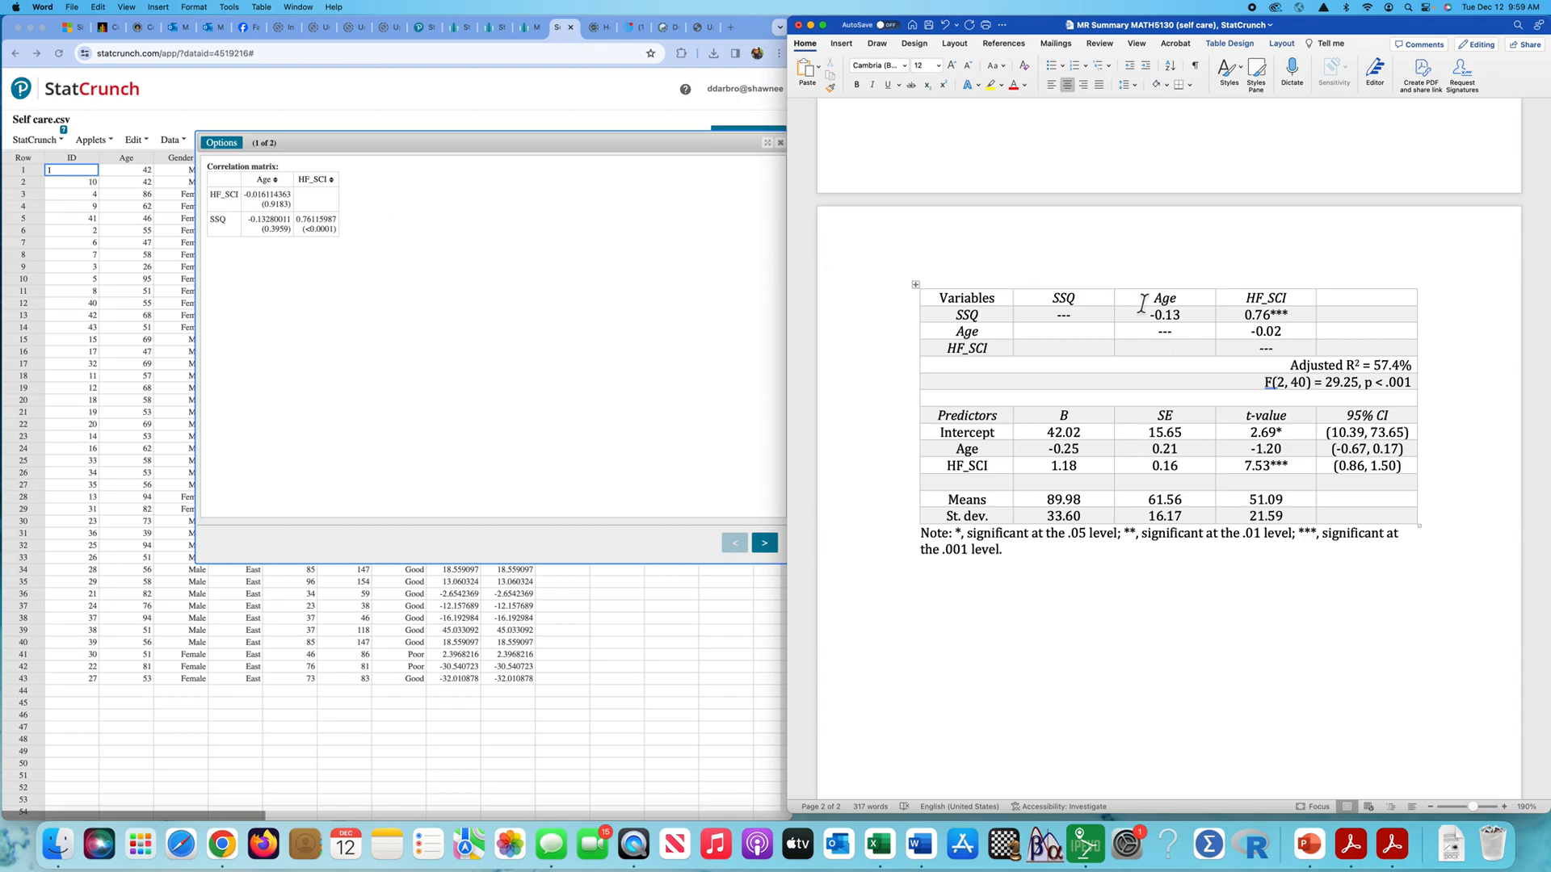
drag(1283, 334, 1160, 321)
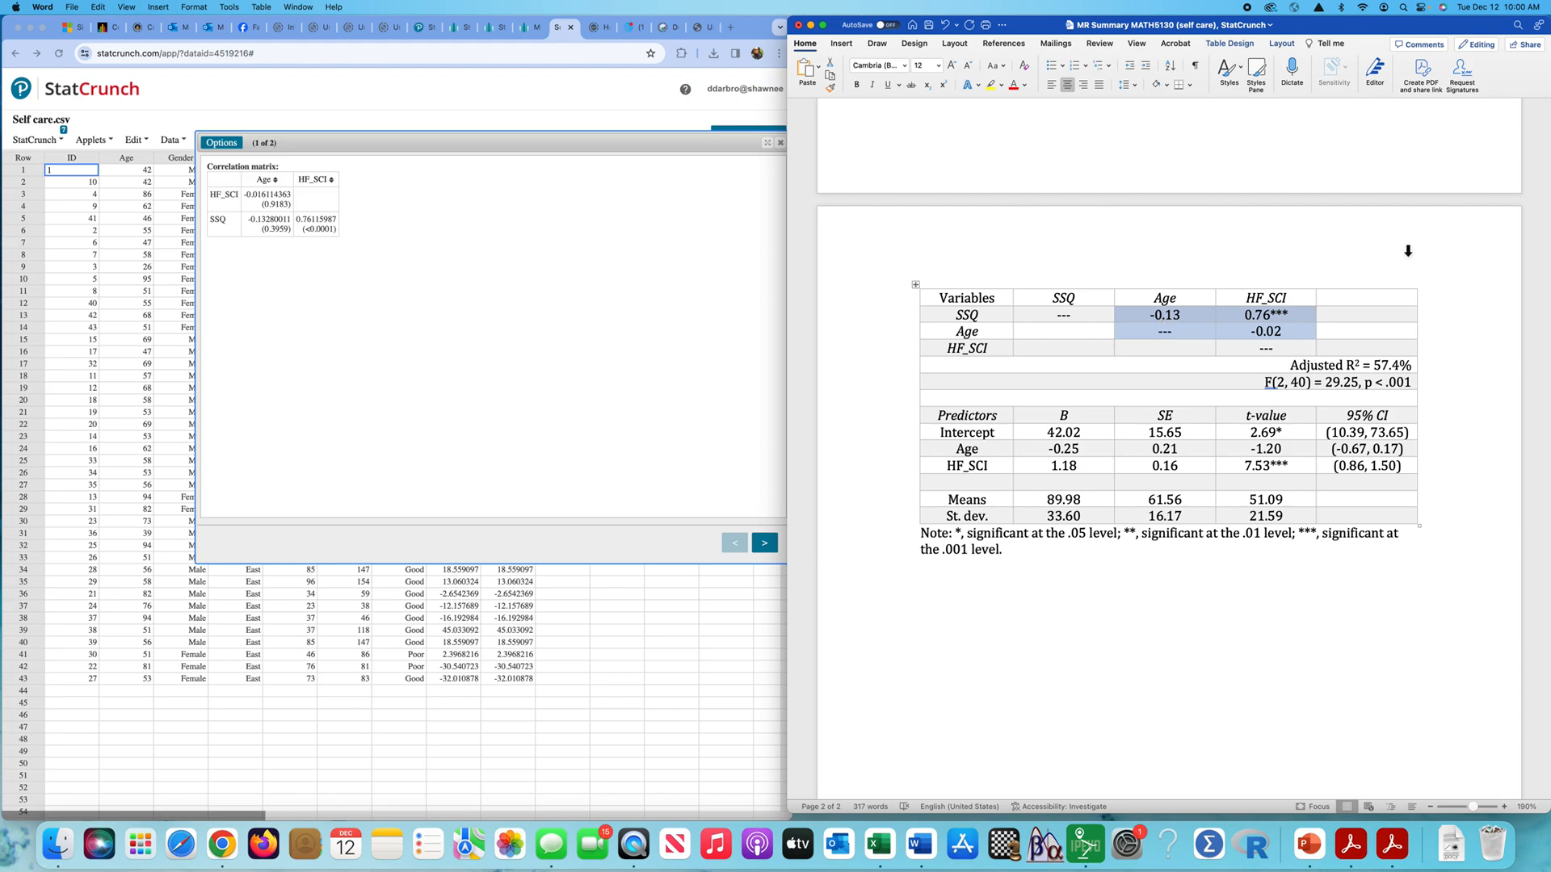
click(1461, 419)
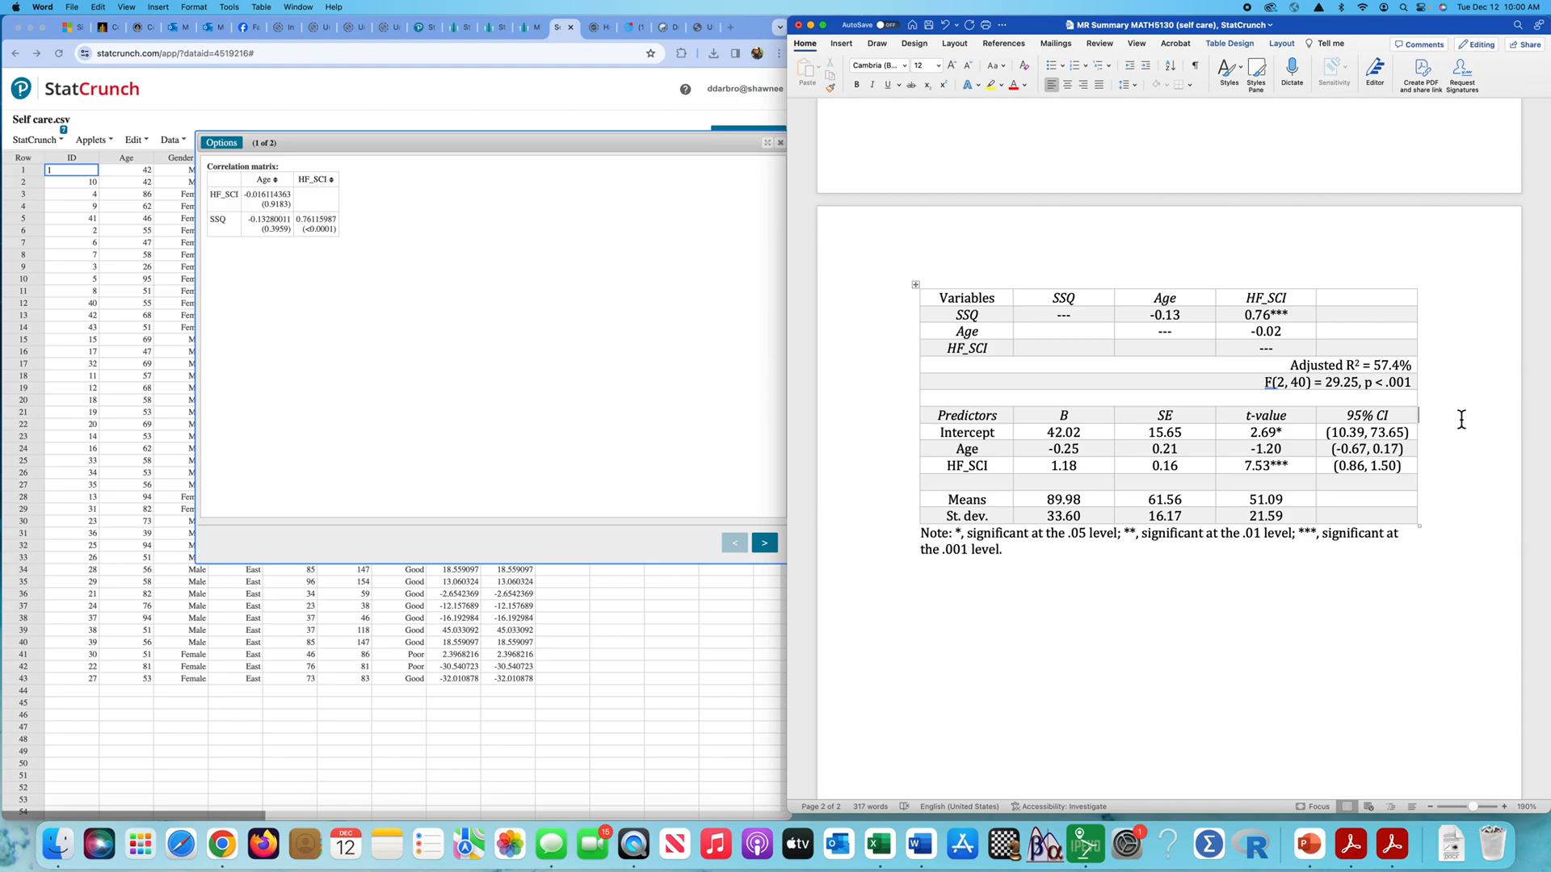
- Review the rest of the Word summary, from the predictor table back to the assumption plots and the assumptions write-up
scroll(1133, 651, down, 3)
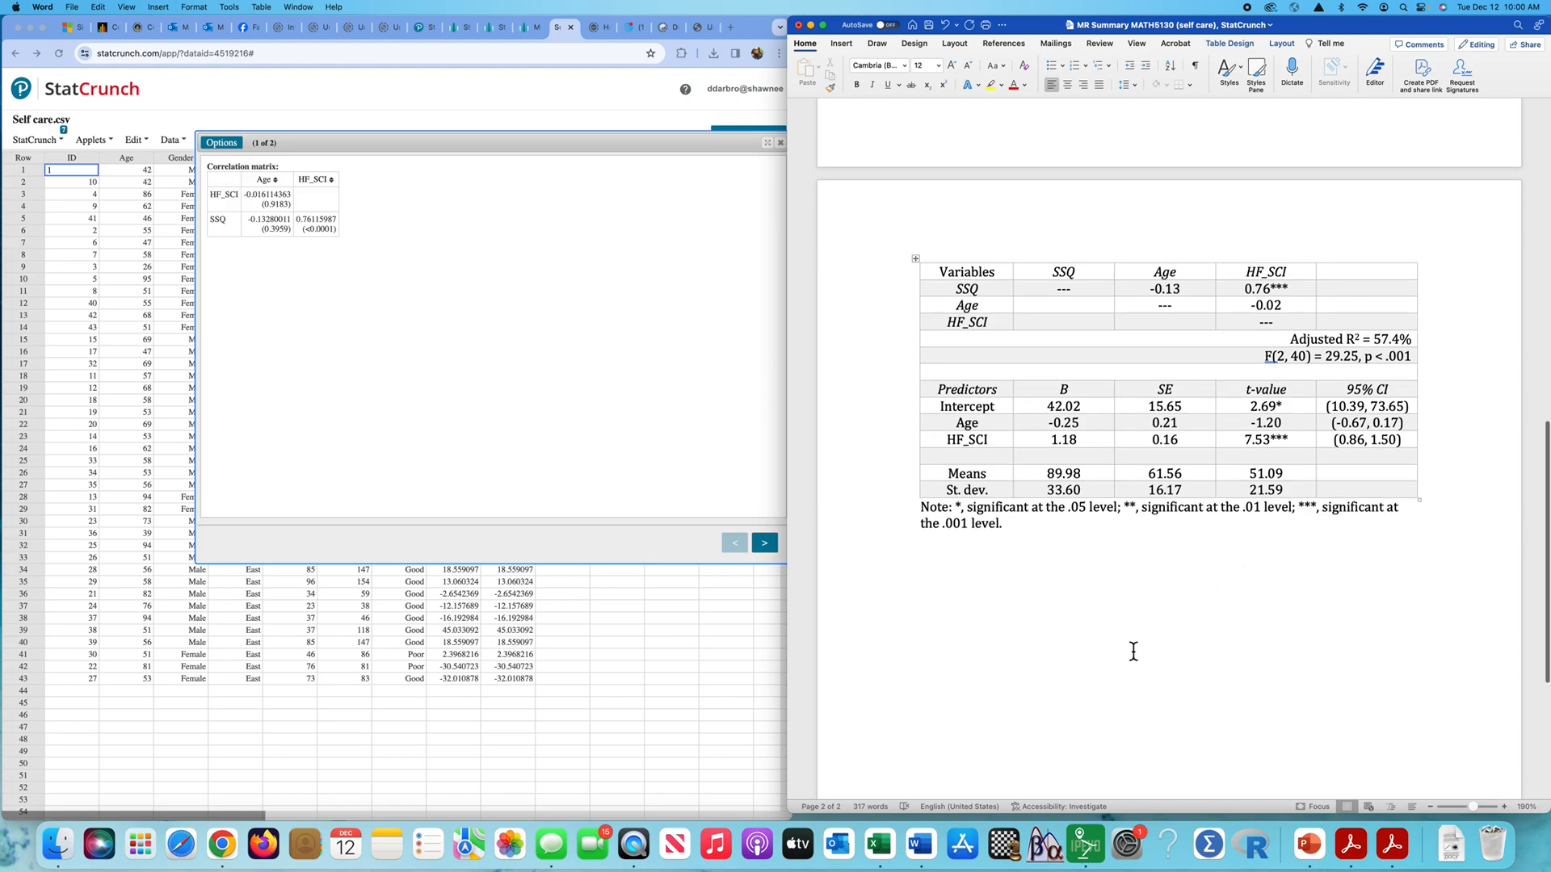
scroll(1133, 651, up, 15)
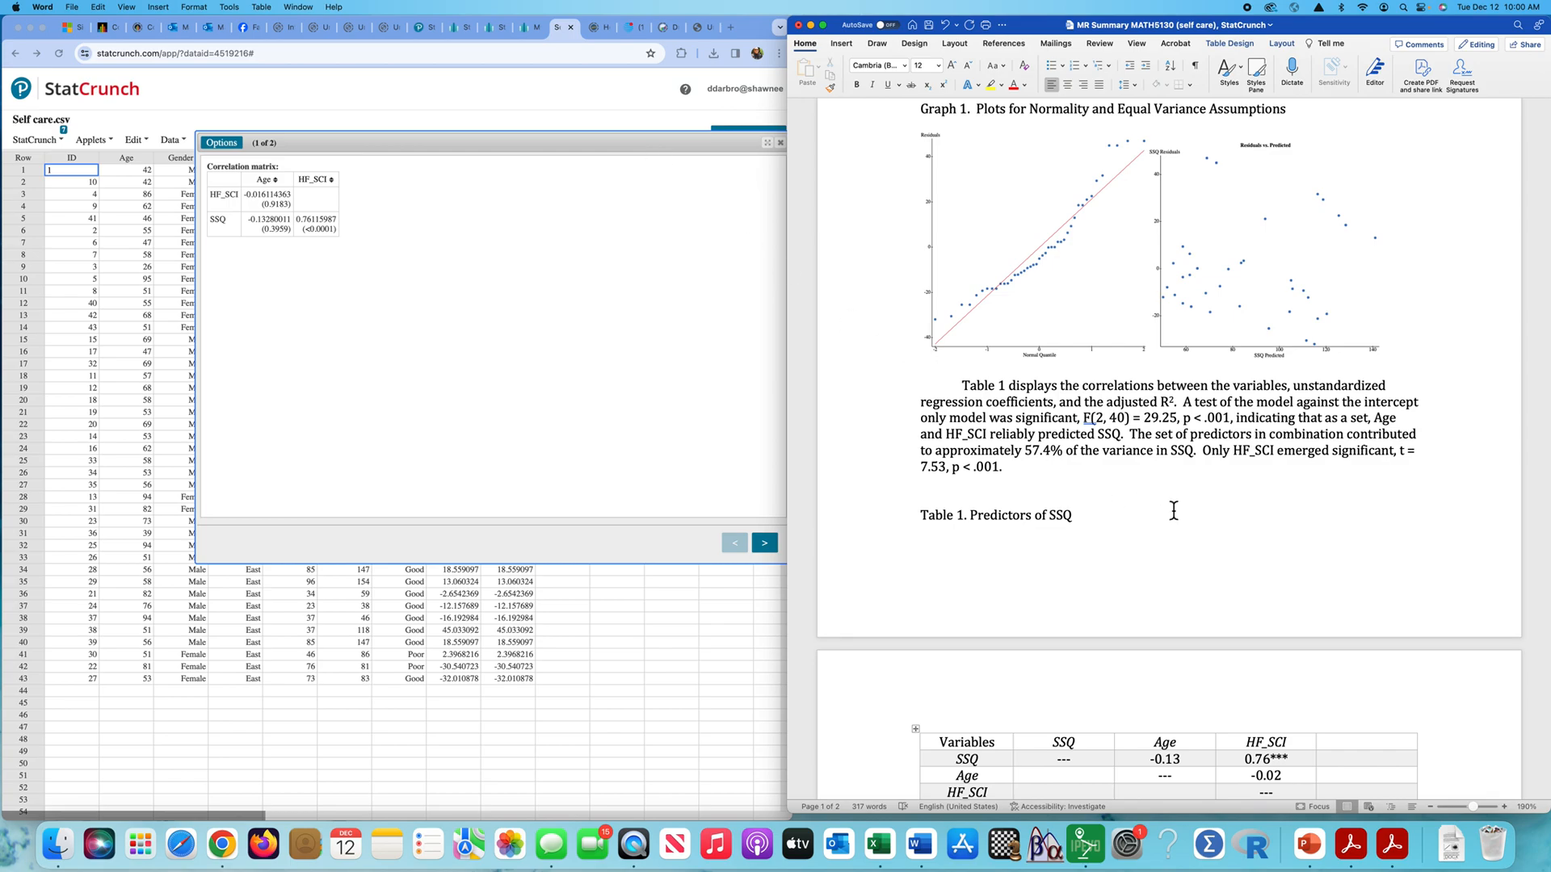
scroll(1139, 488, up, 5)
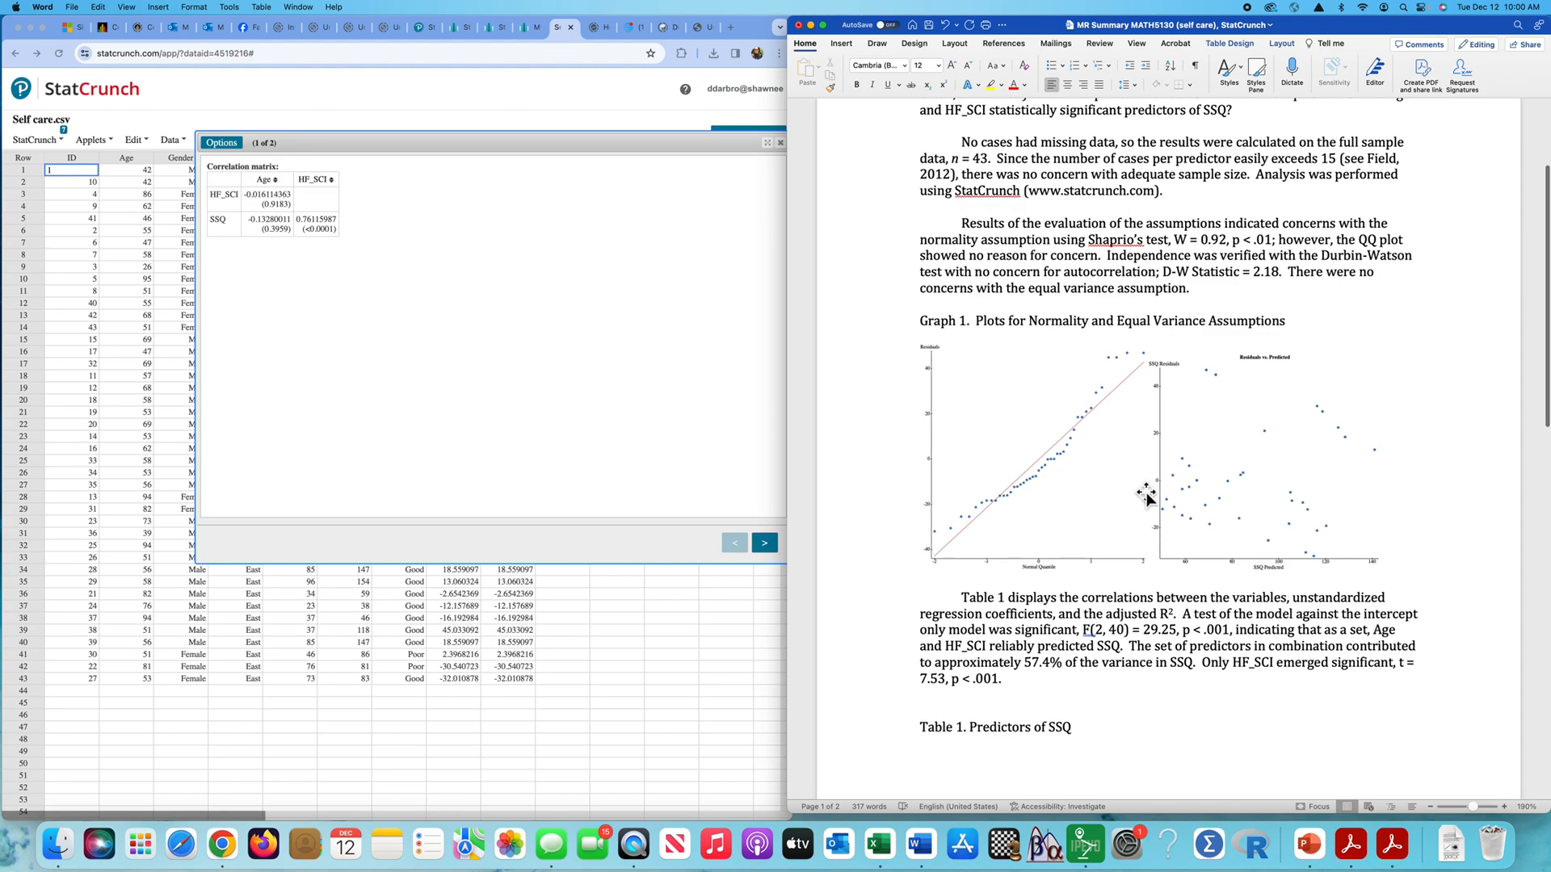